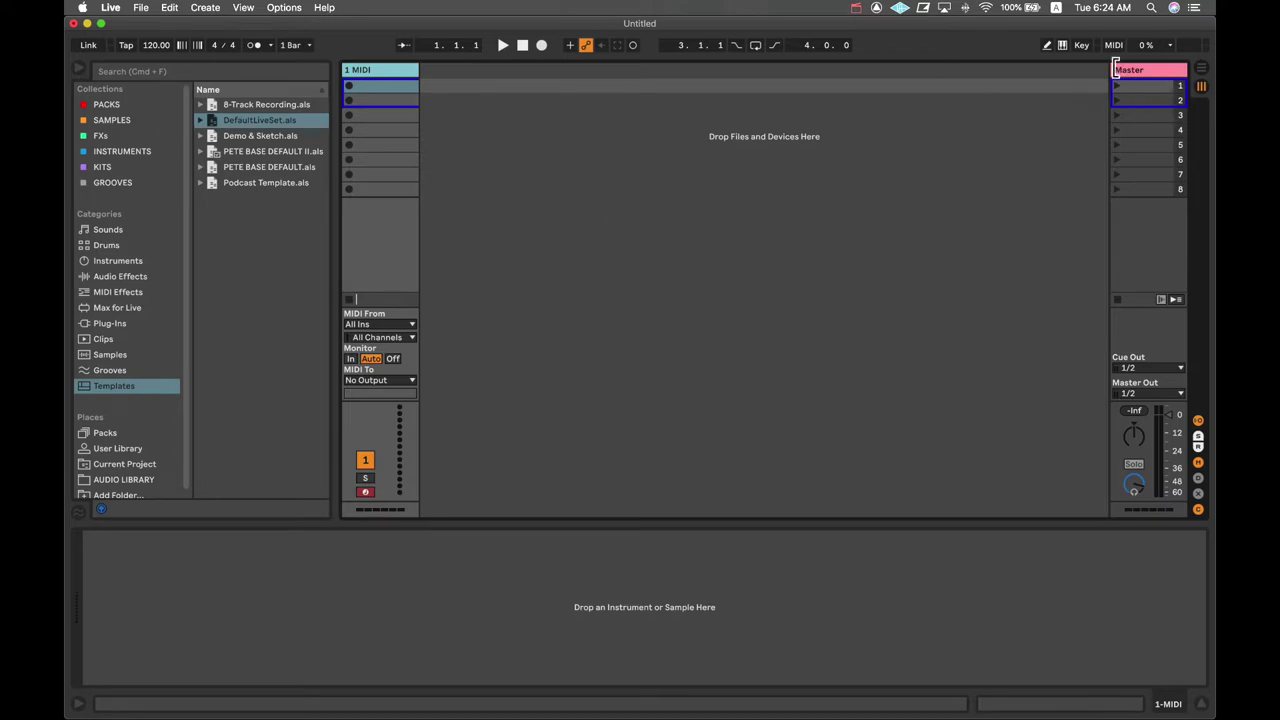
# Widen the Master track and enlarge the mixer section so the faders show full-height level scales.
pyautogui.moveTo(1112, 74); pyautogui.dragTo(1063, 78)
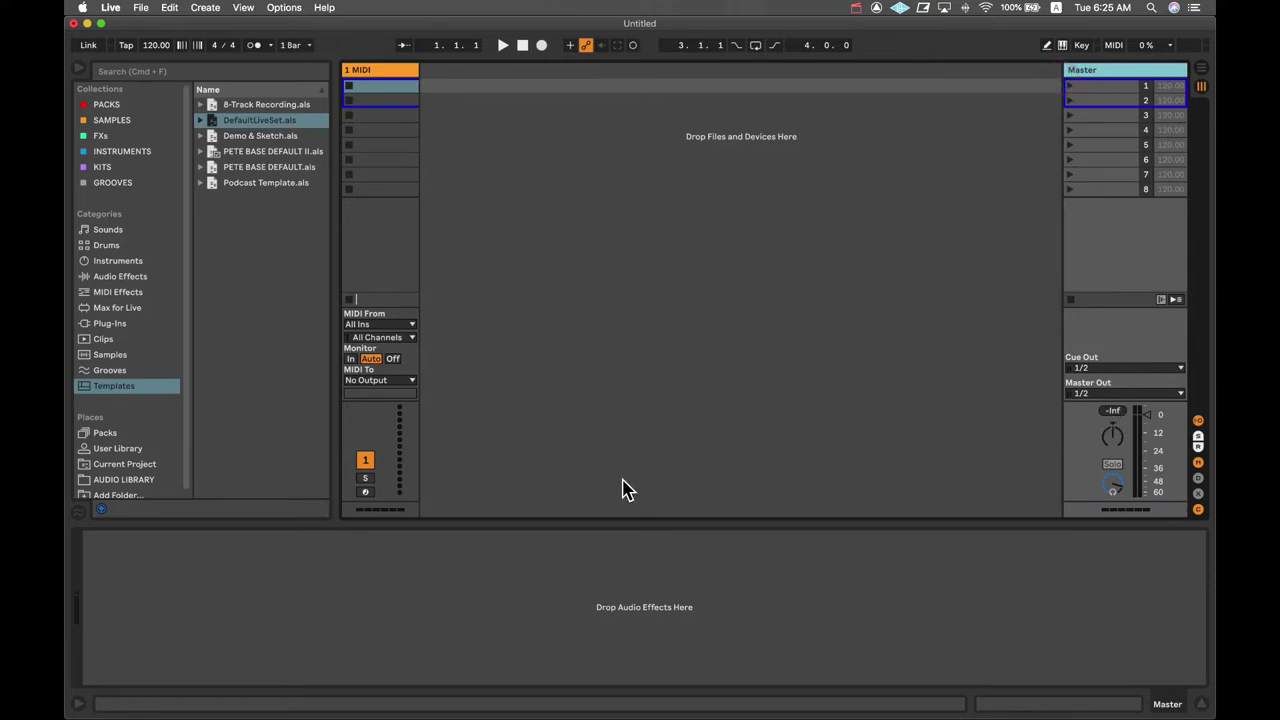
pyautogui.click(1139, 402)
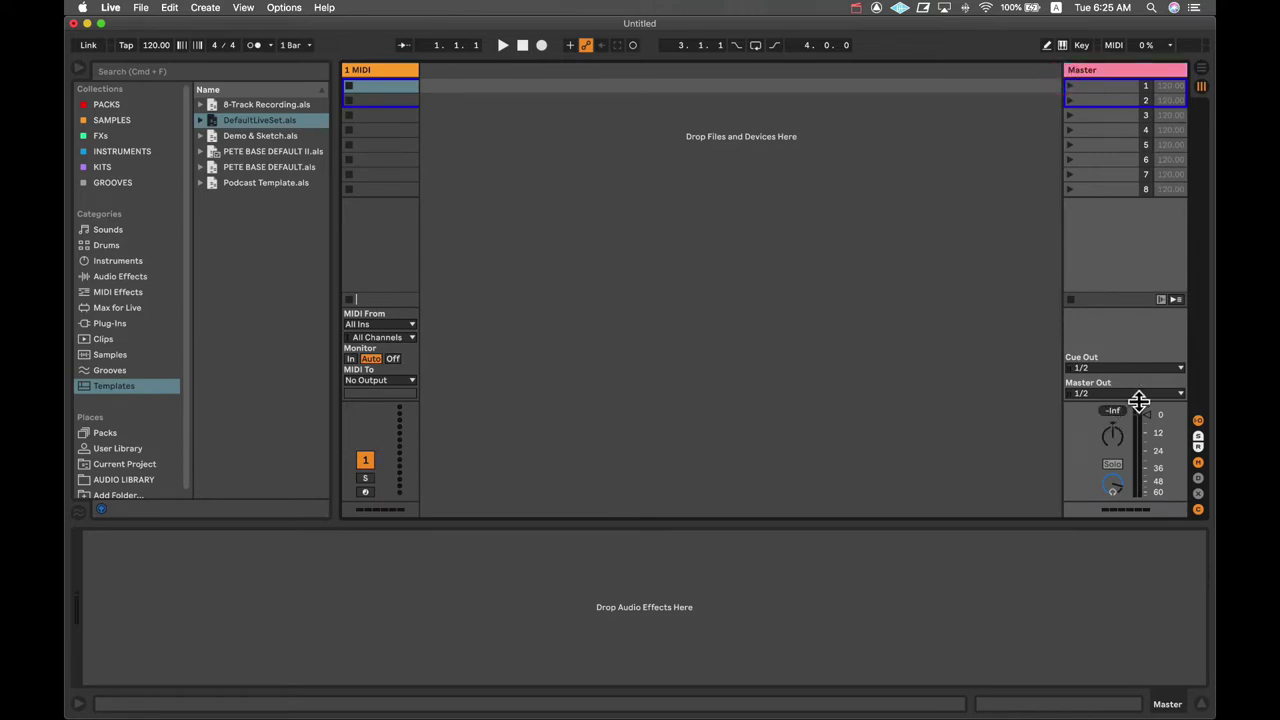
pyautogui.moveTo(1139, 402); pyautogui.dragTo(1104, 320)
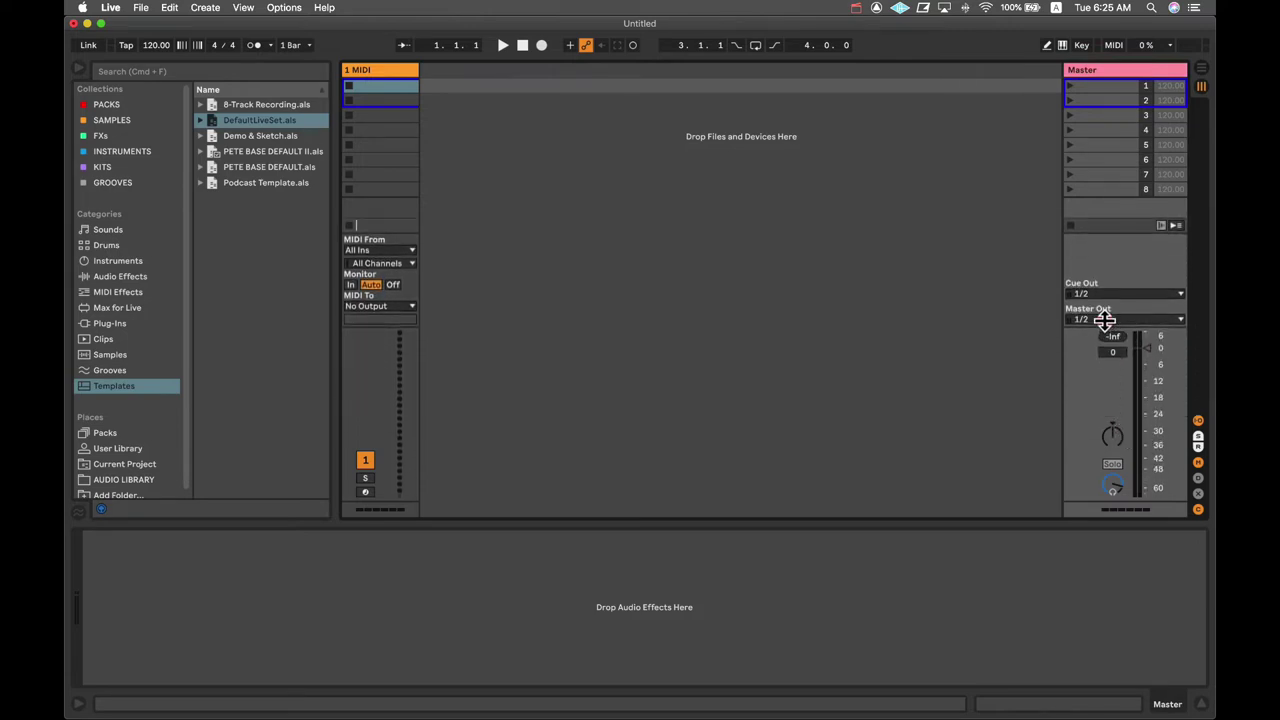
# Delete scenes 5 to 8, keeping the first four.
pyautogui.click(1114, 192)
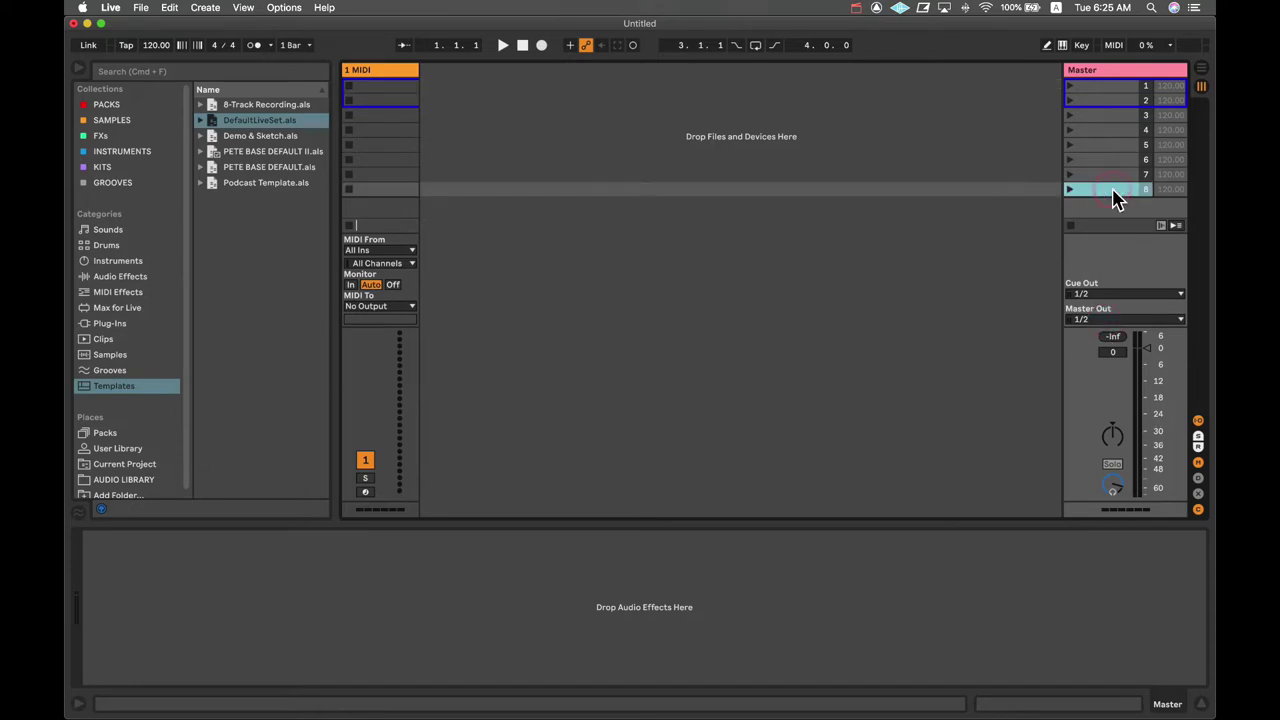
pyautogui.keyDown('shift'); pyautogui.click(1109, 146); pyautogui.keyUp('shift')
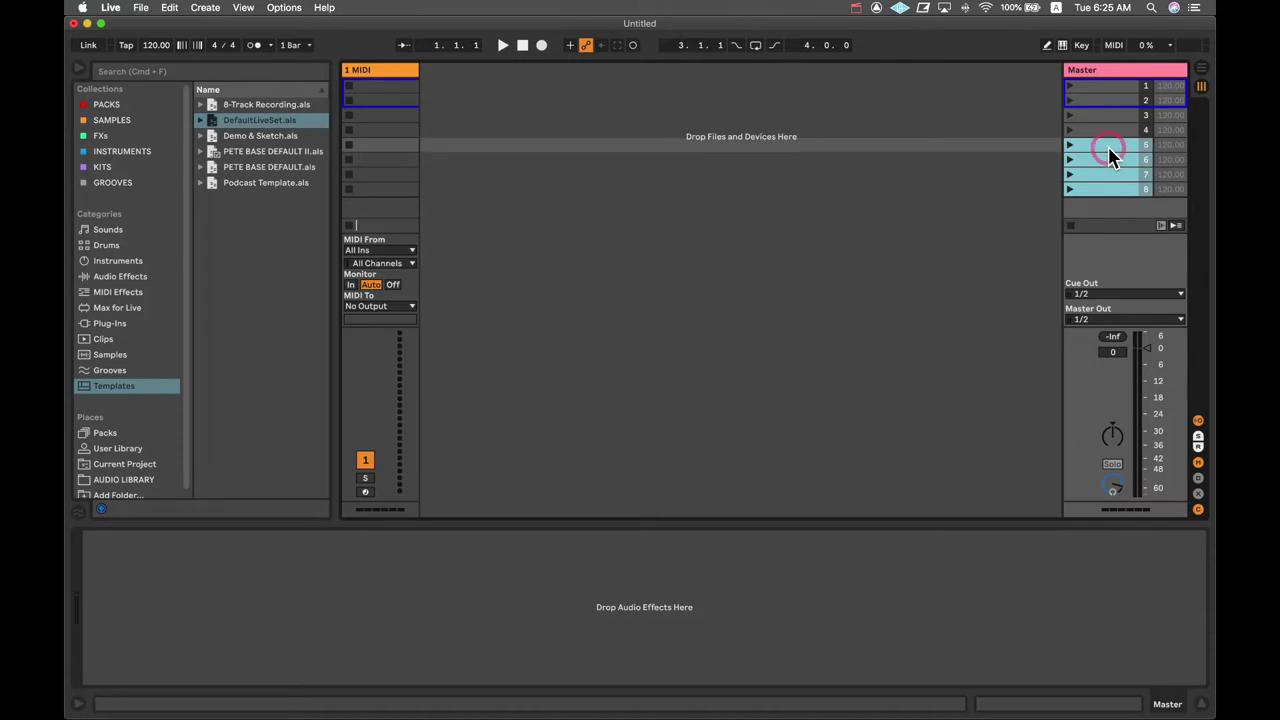
pyautogui.press('Delete')
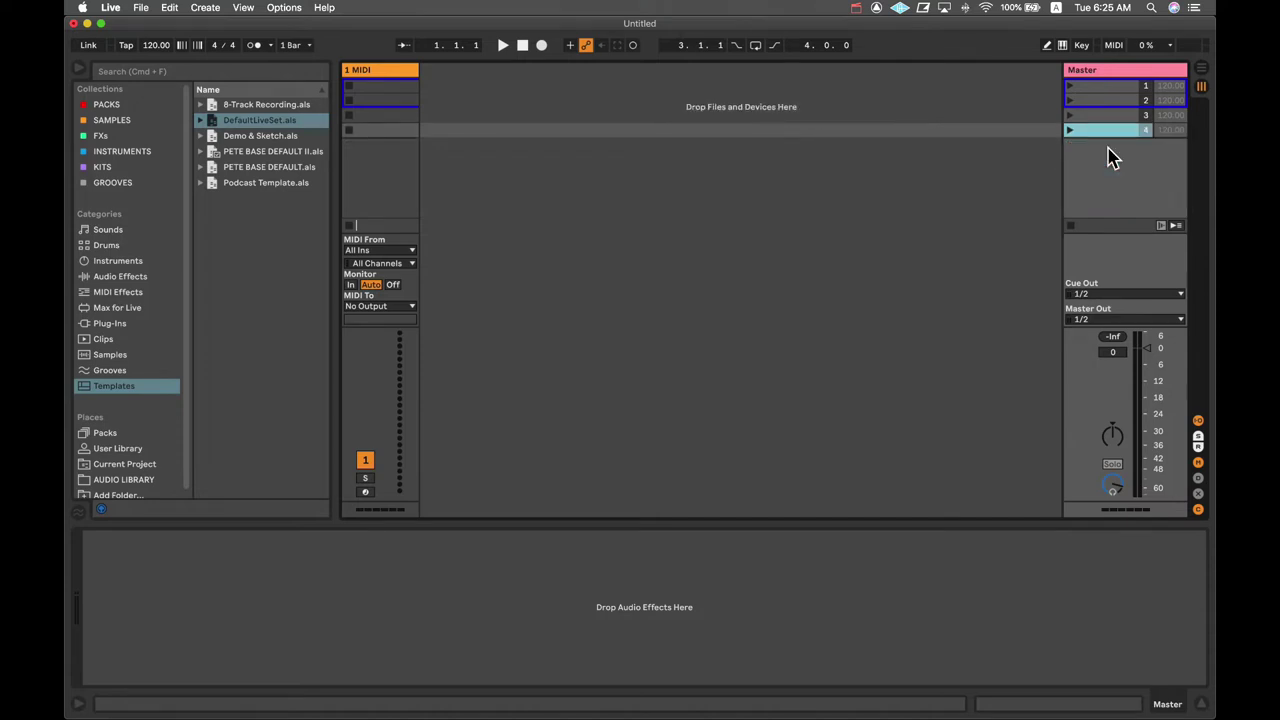
# Change the Master track's color to bright red.
pyautogui.click(1098, 71)
pyautogui.rightClick(1098, 72)
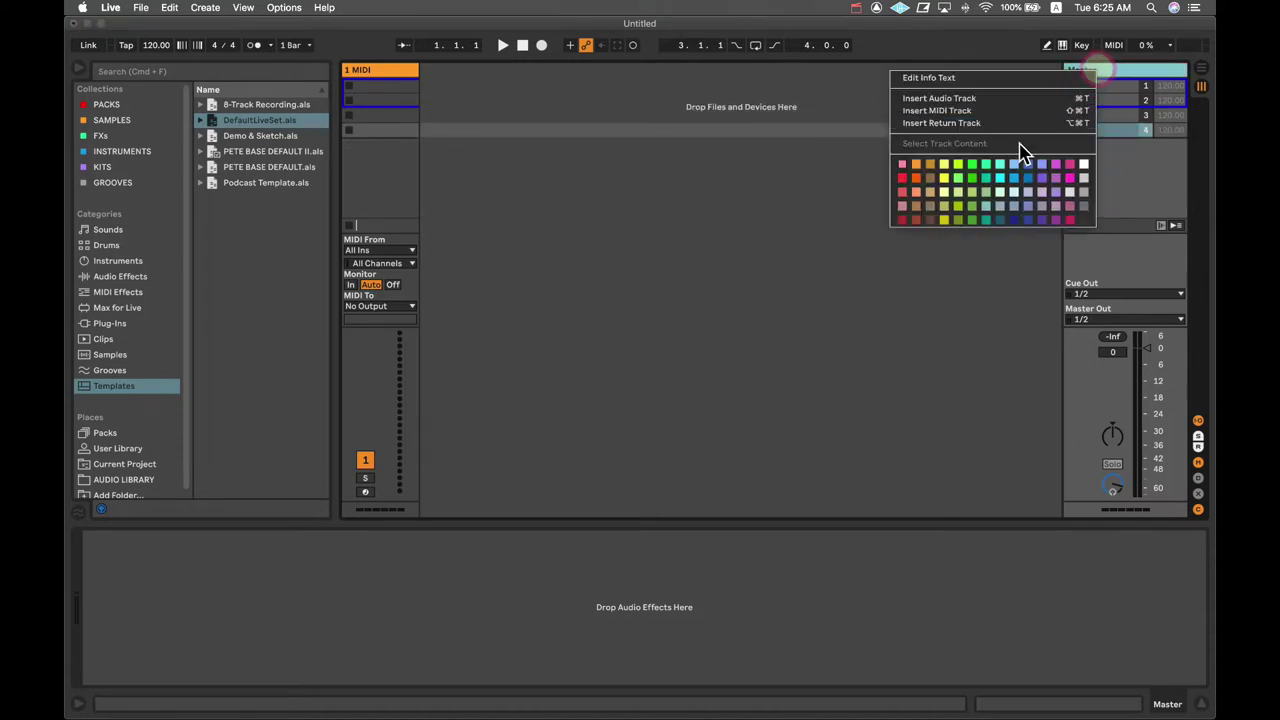
pyautogui.click(906, 180)
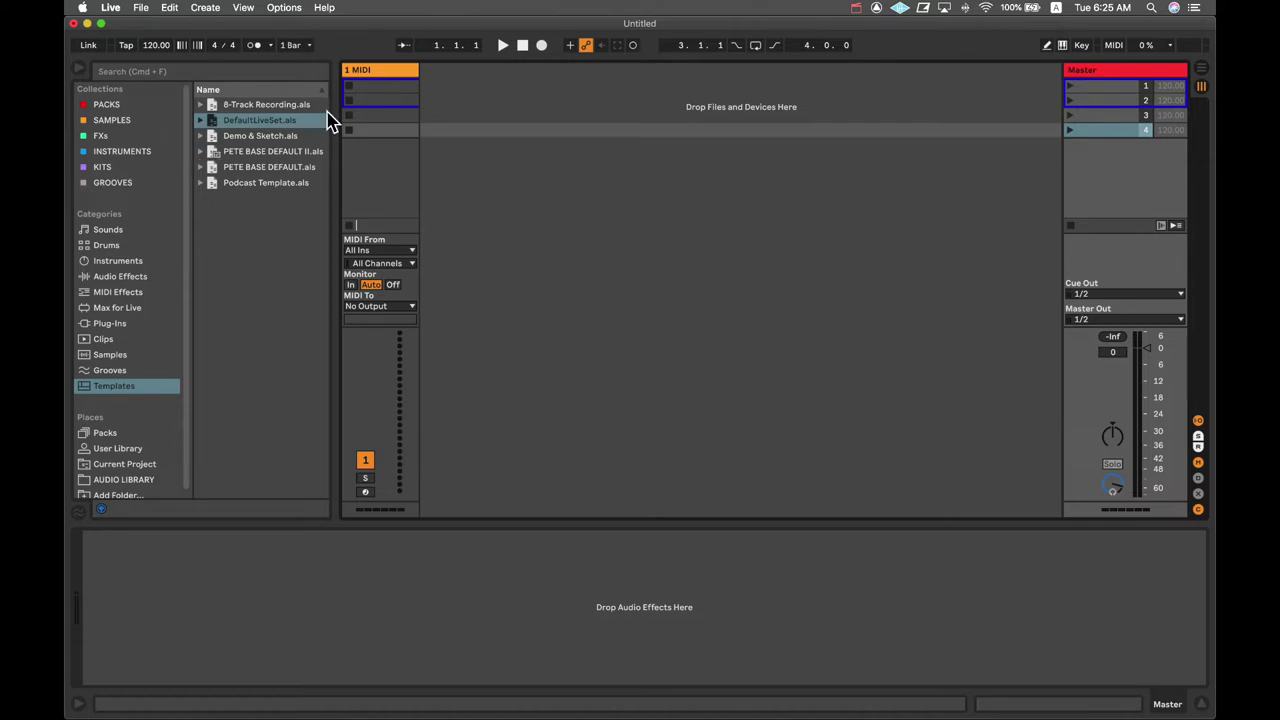
# Add one more MIDI track after the first one, followed by two audio tracks.
pyautogui.click(388, 72)
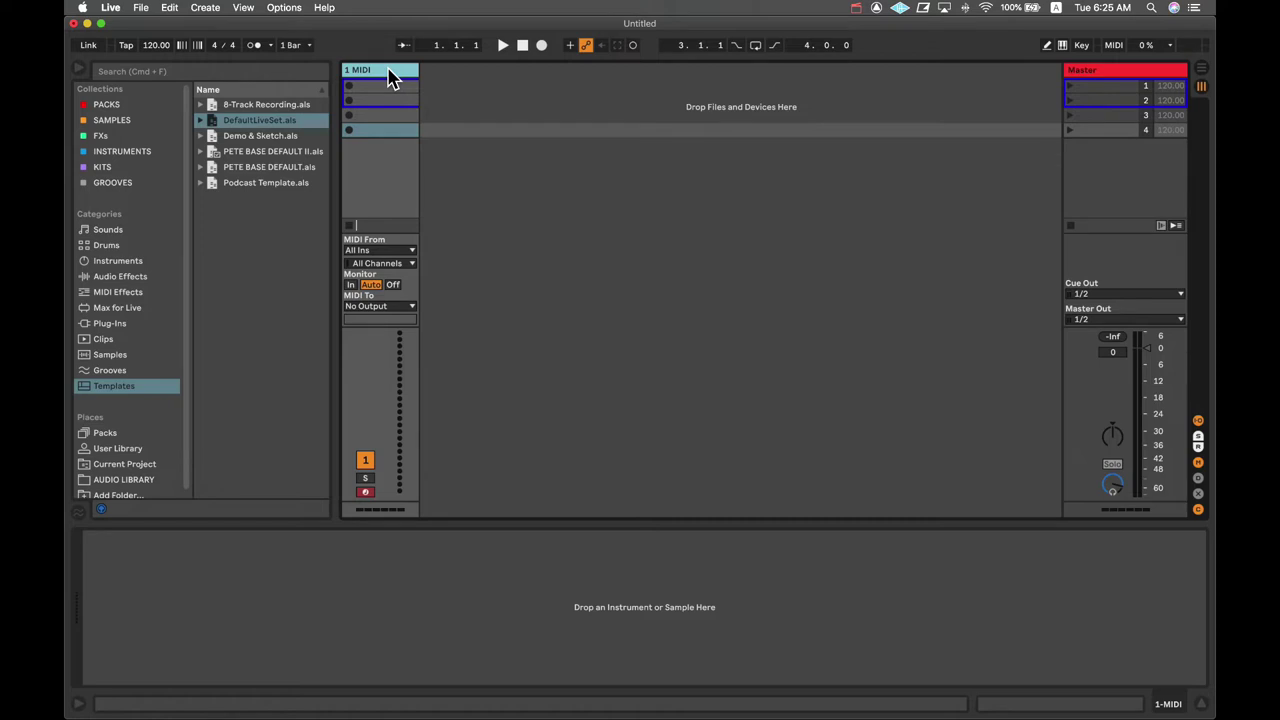
pyautogui.press('super+shift+t')
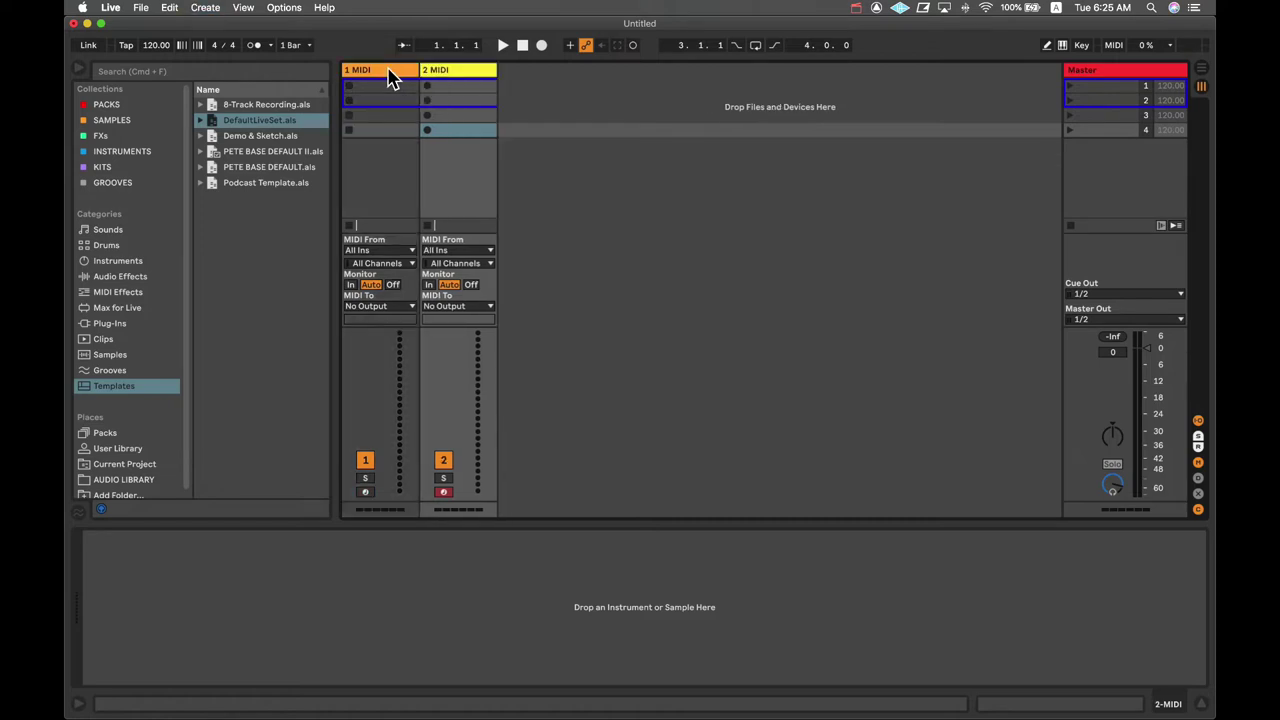
pyautogui.press('super+t')
pyautogui.press('super+t')
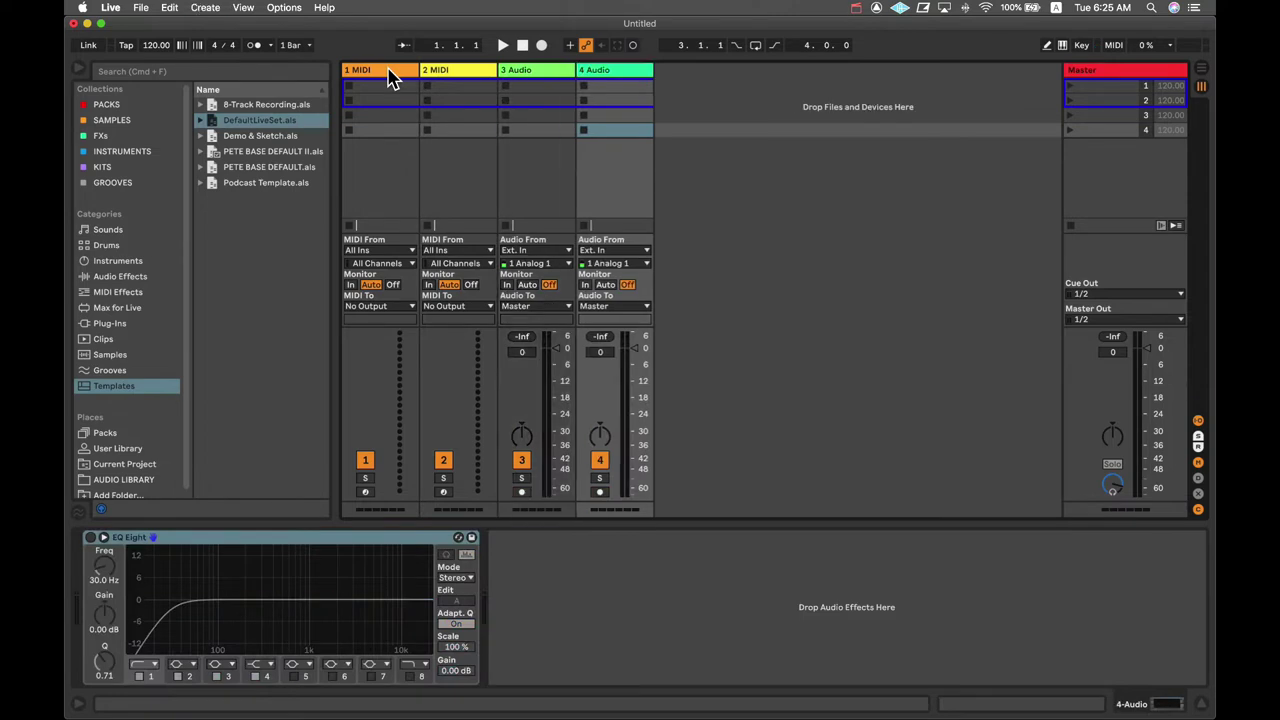
# Color both MIDI tracks dark purple and review the first track's available MIDI input sources, leaving All Ins selected.
pyautogui.click(458, 72)
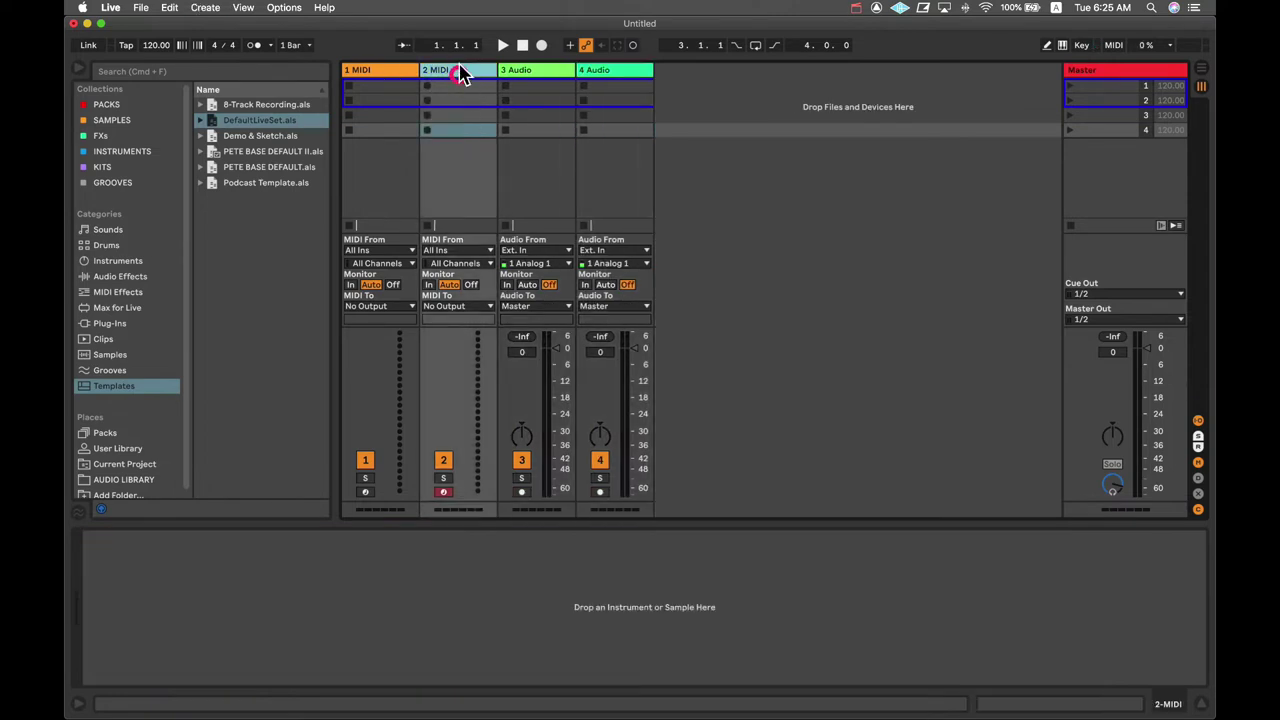
pyautogui.click(386, 76)
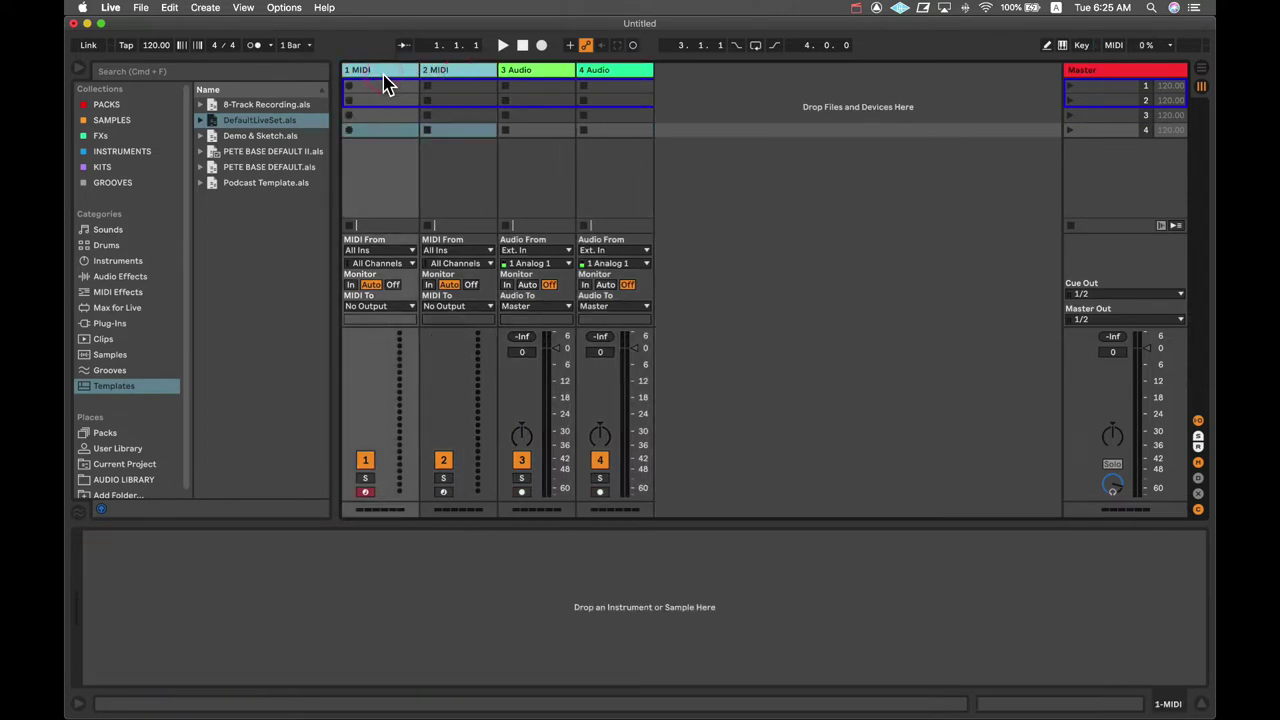
pyautogui.rightClick(385, 77)
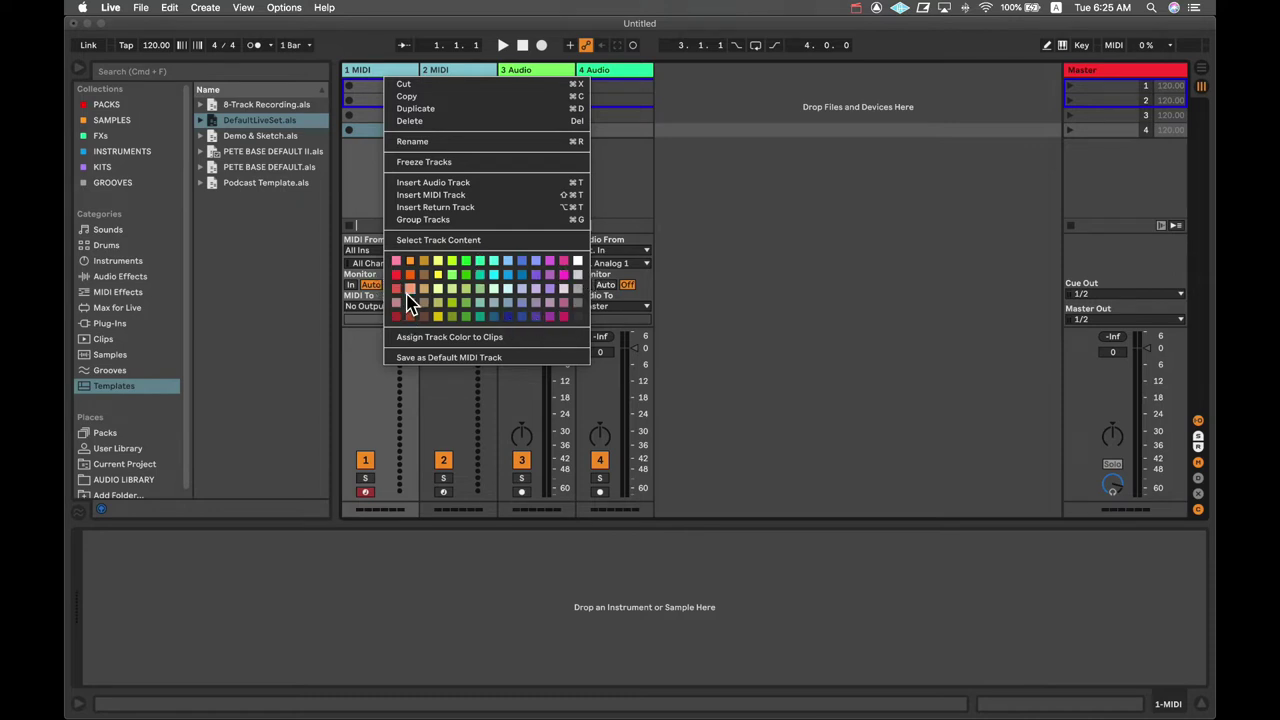
pyautogui.click(533, 318)
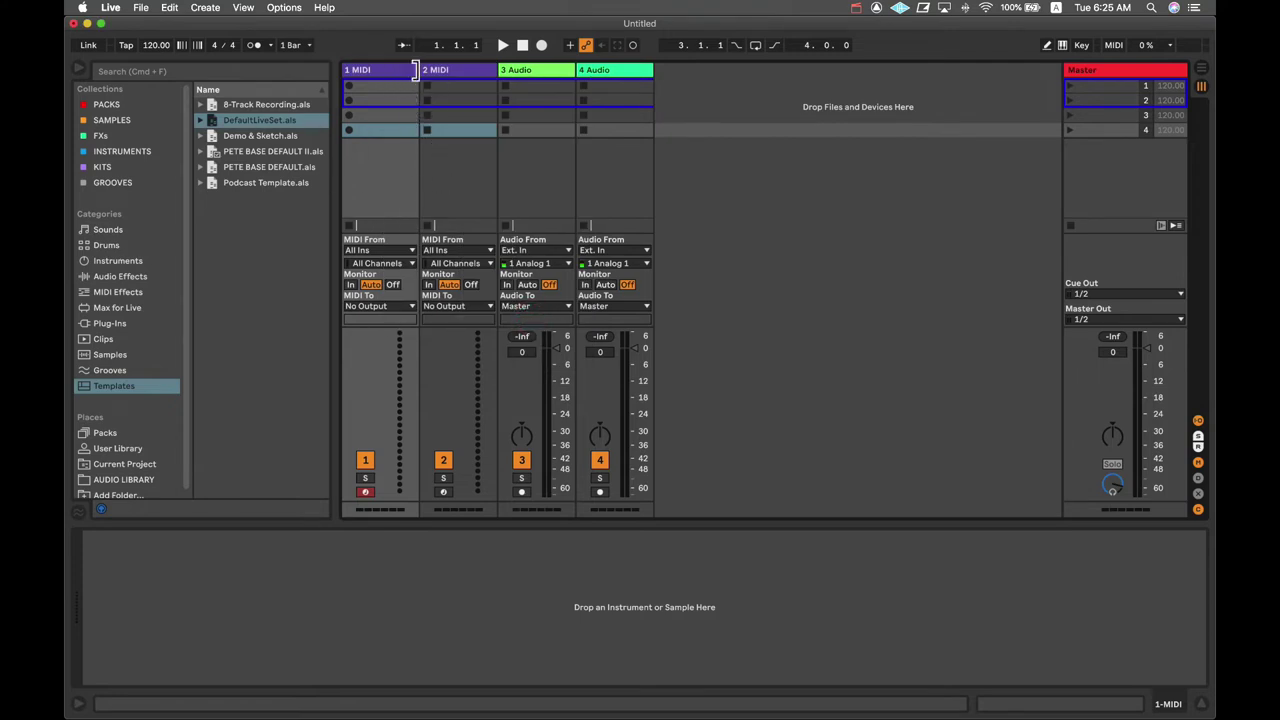
pyautogui.click(378, 251)
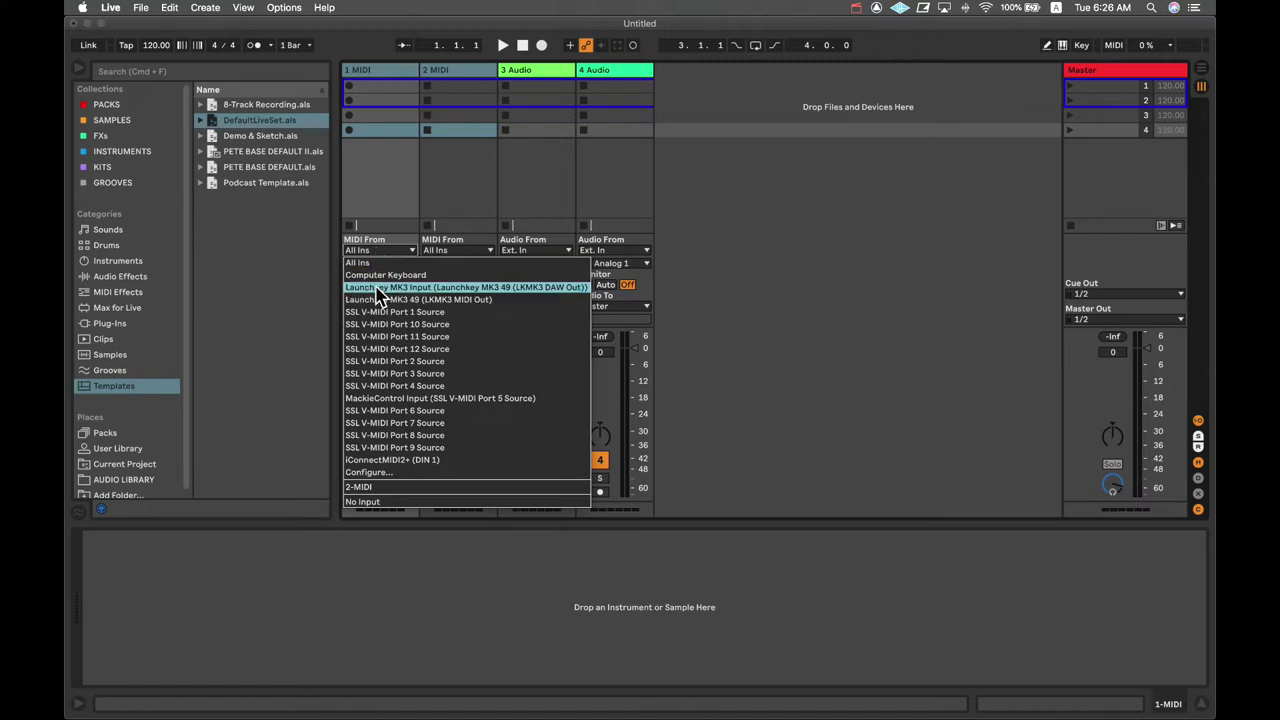
pyautogui.click(366, 205)
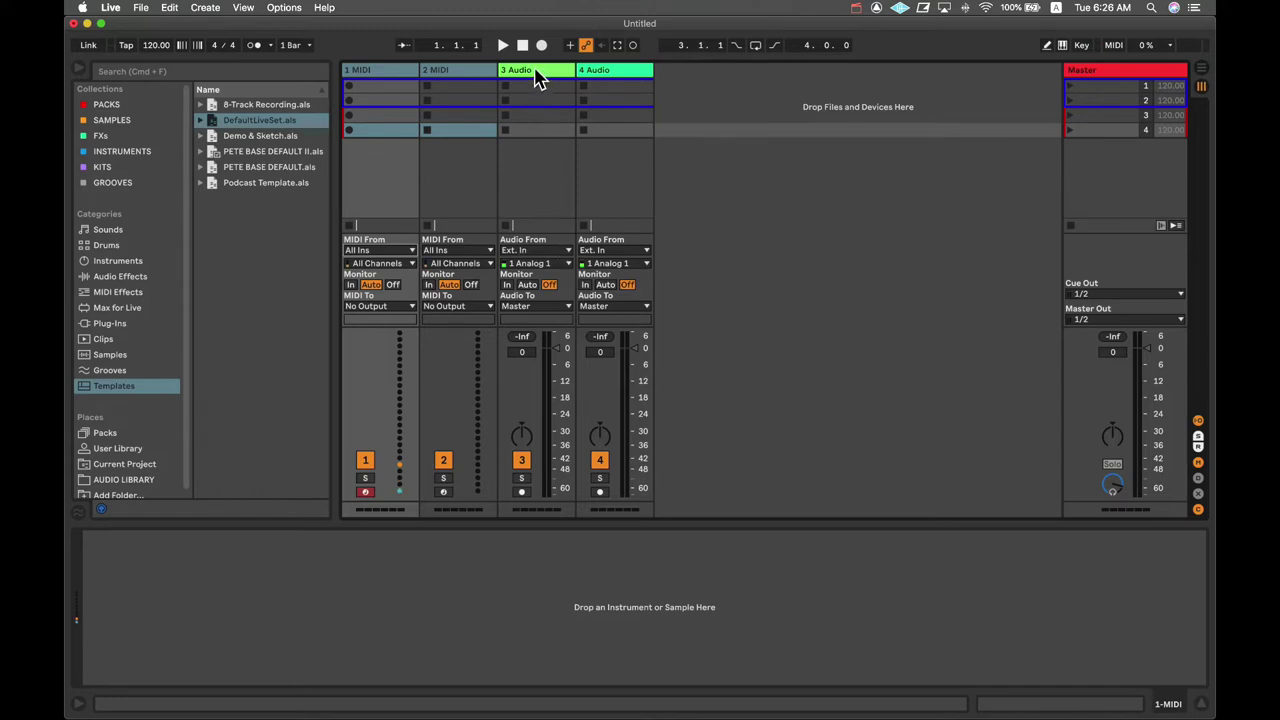
# Color audio track 3 orange and audio track 4 dark blue.
pyautogui.click(535, 78)
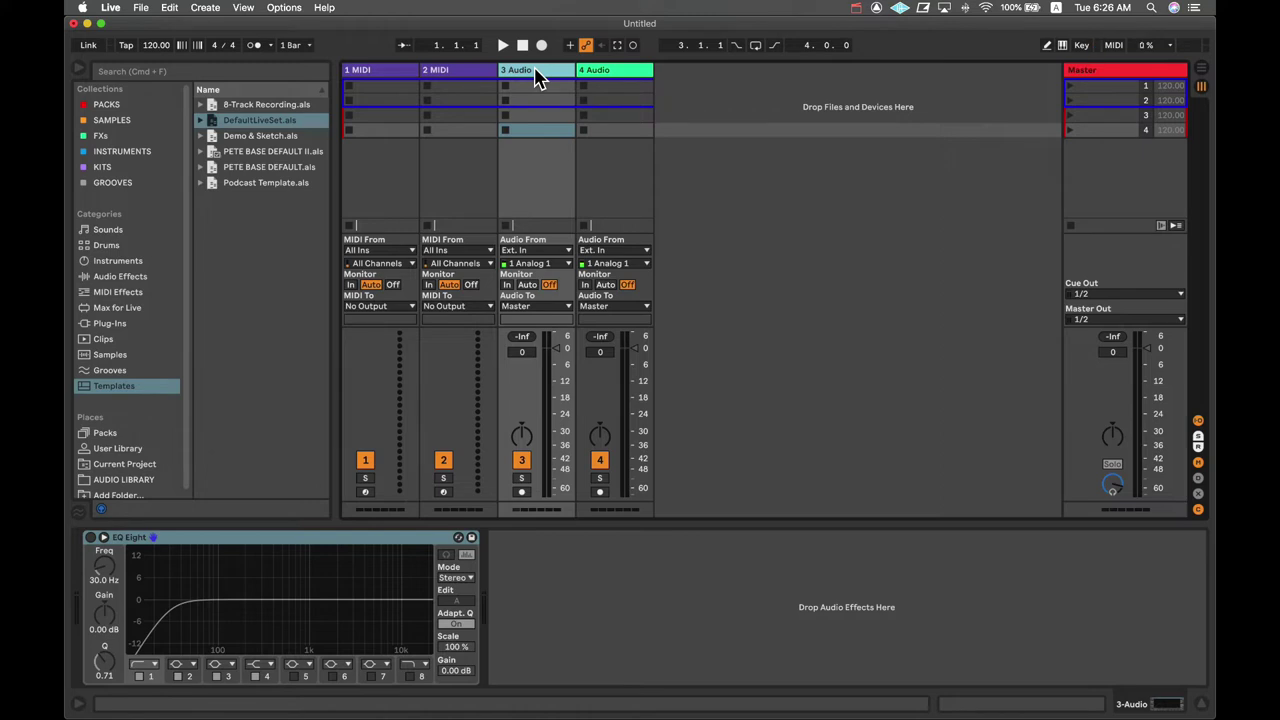
pyautogui.rightClick(535, 78)
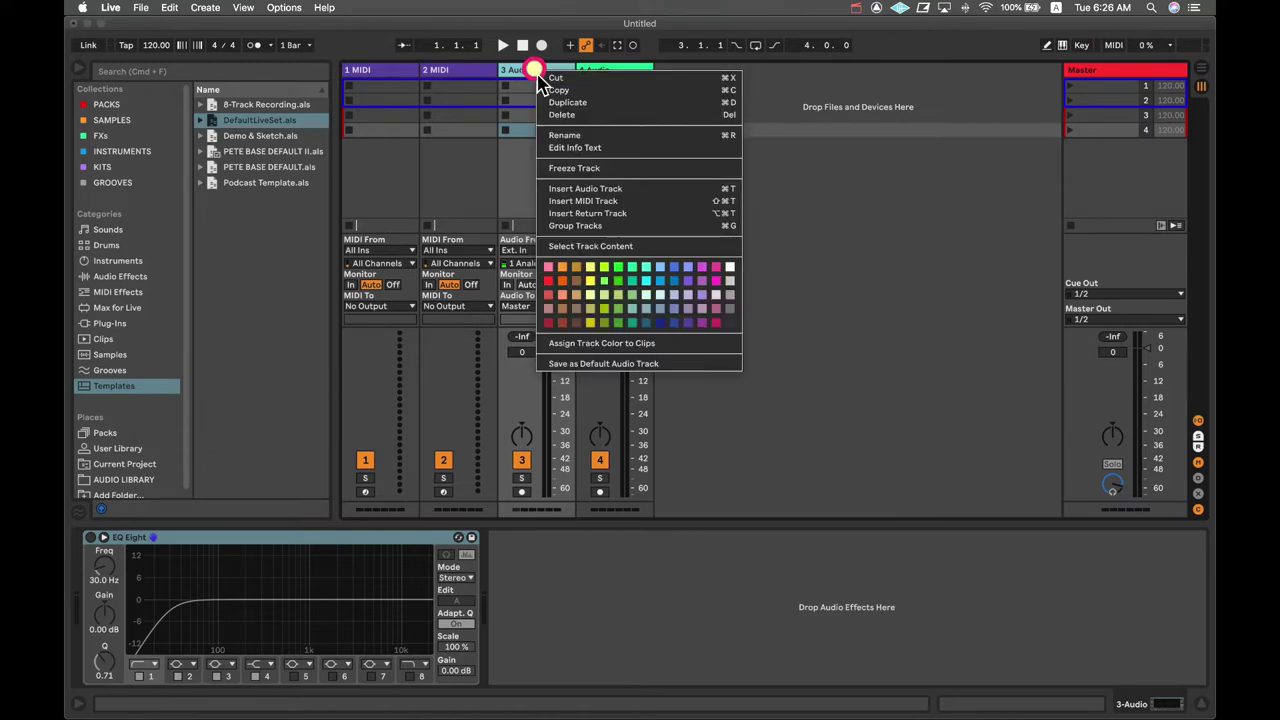
pyautogui.click(562, 269)
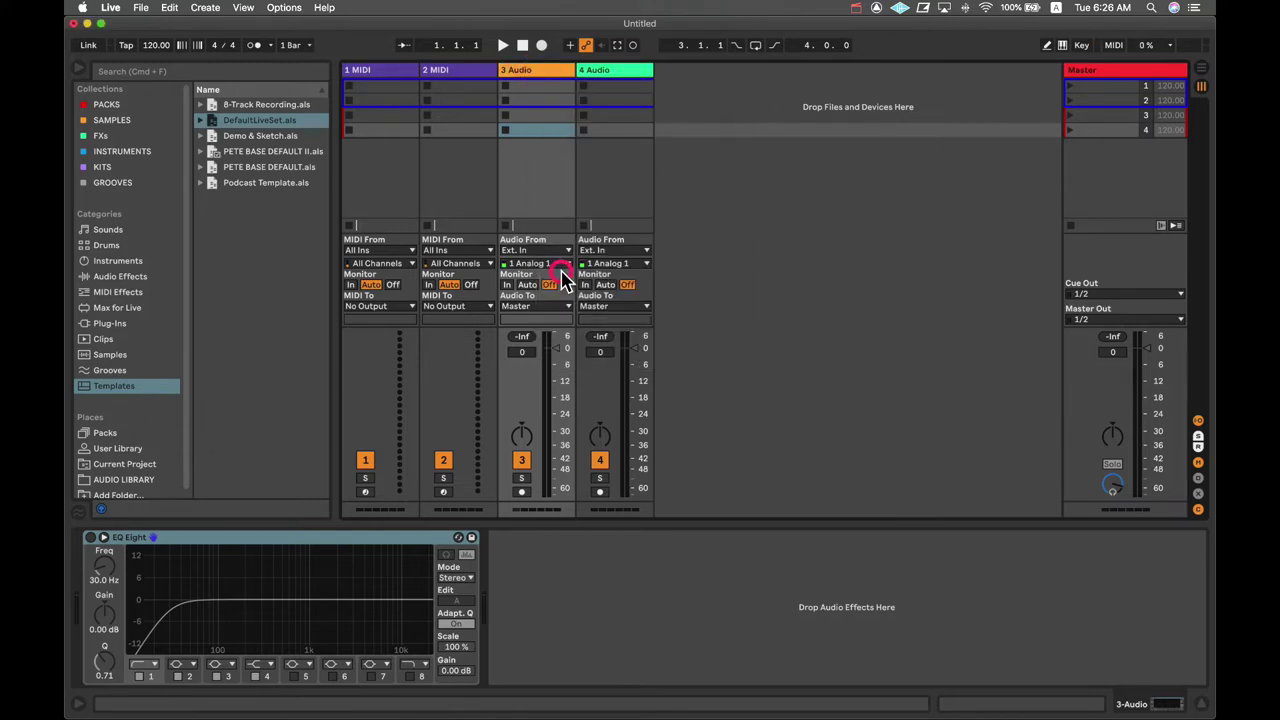
pyautogui.click(599, 83)
pyautogui.rightClick(600, 78)
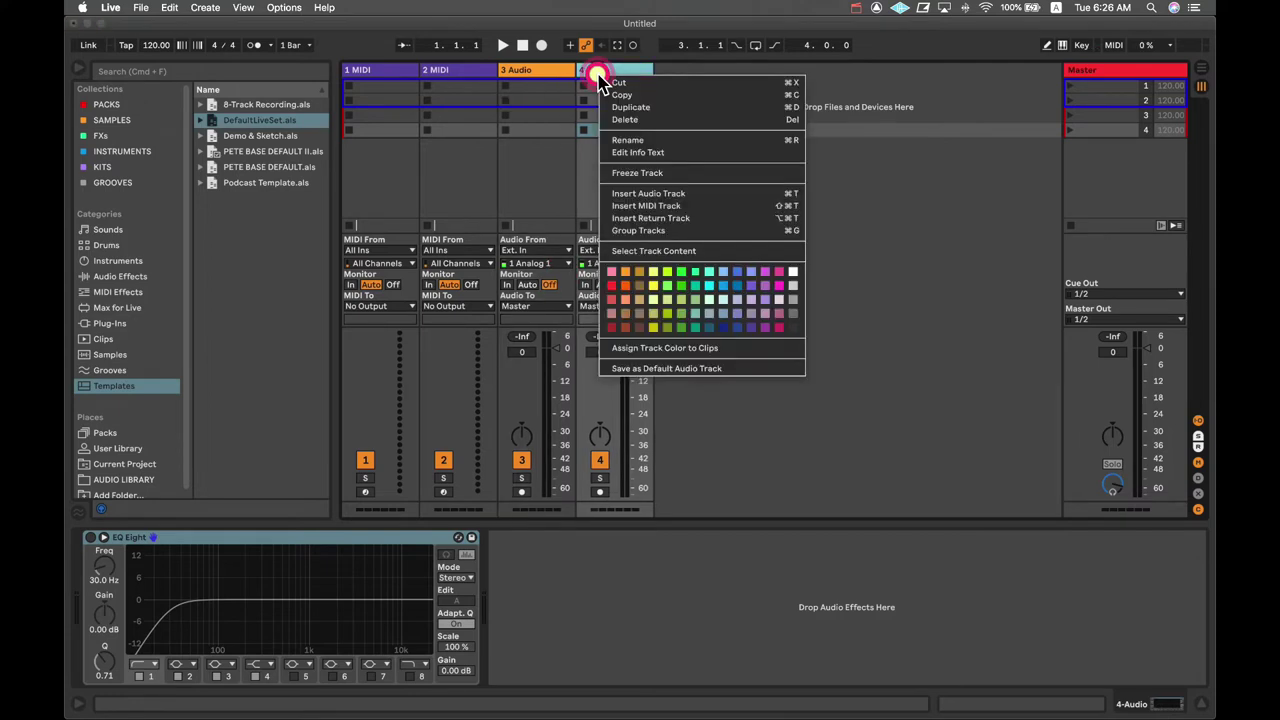
pyautogui.click(740, 328)
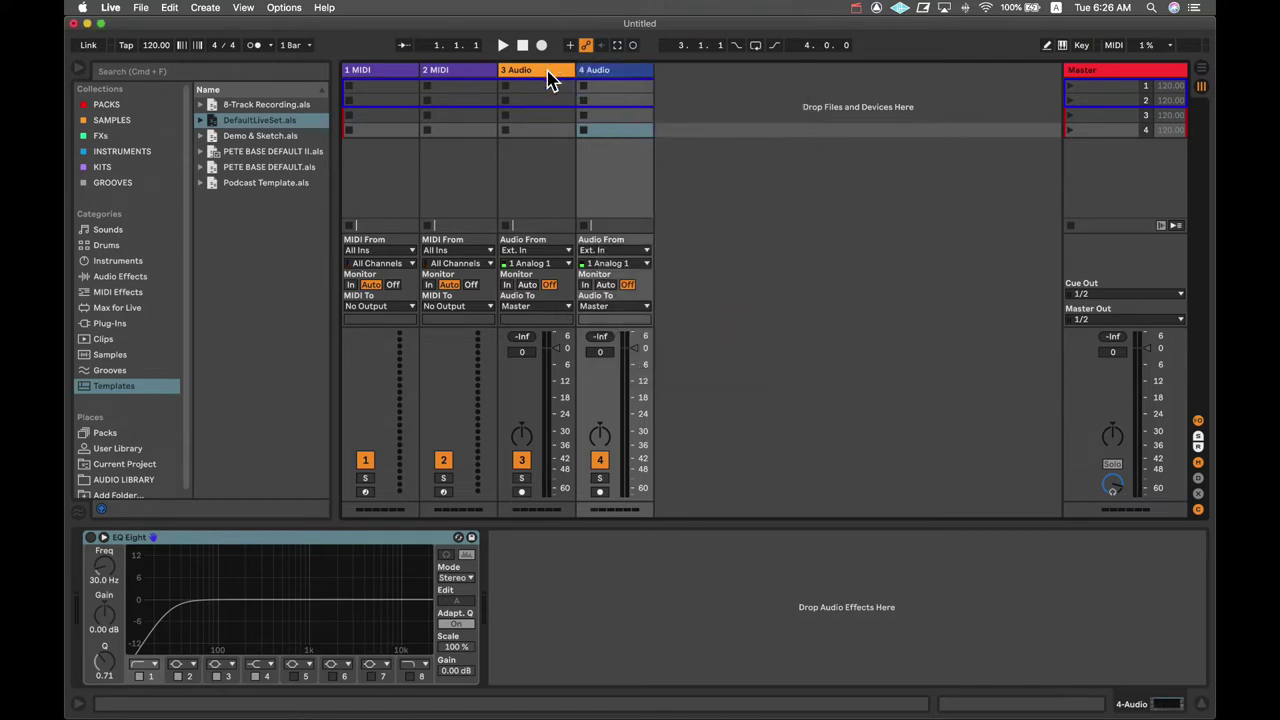
# Rename audio track 3 to BASS, keeping its automatic track number.
pyautogui.click(548, 70)
pyautogui.press('super+r')
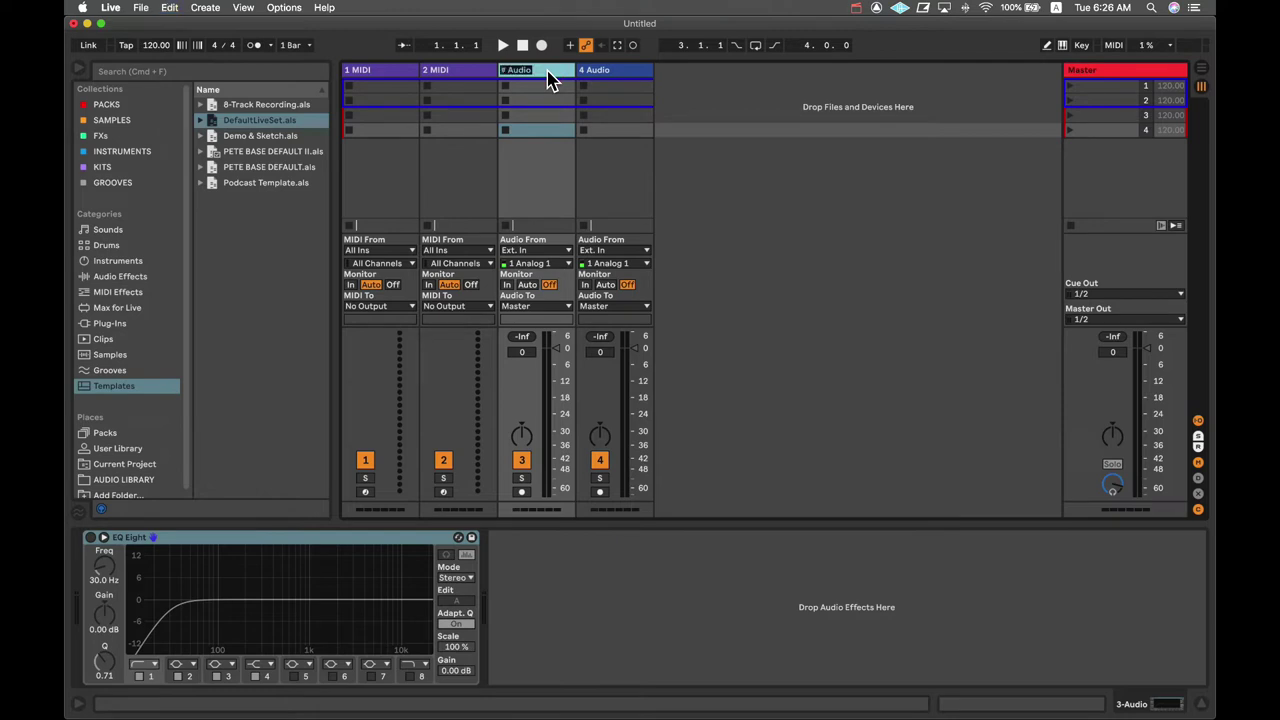
pyautogui.write('b')
pyautogui.press('BackSpace')
pyautogui.press('Return')
pyautogui.moveTo(547, 72)
pyautogui.mouseDown()
pyautogui.moveTo(363, 74)
pyautogui.moveTo(566, 78)
pyautogui.mouseUp()
# Rename audio track 4 to "# KEYS".
pyautogui.click(597, 72)
pyautogui.press('super+r')
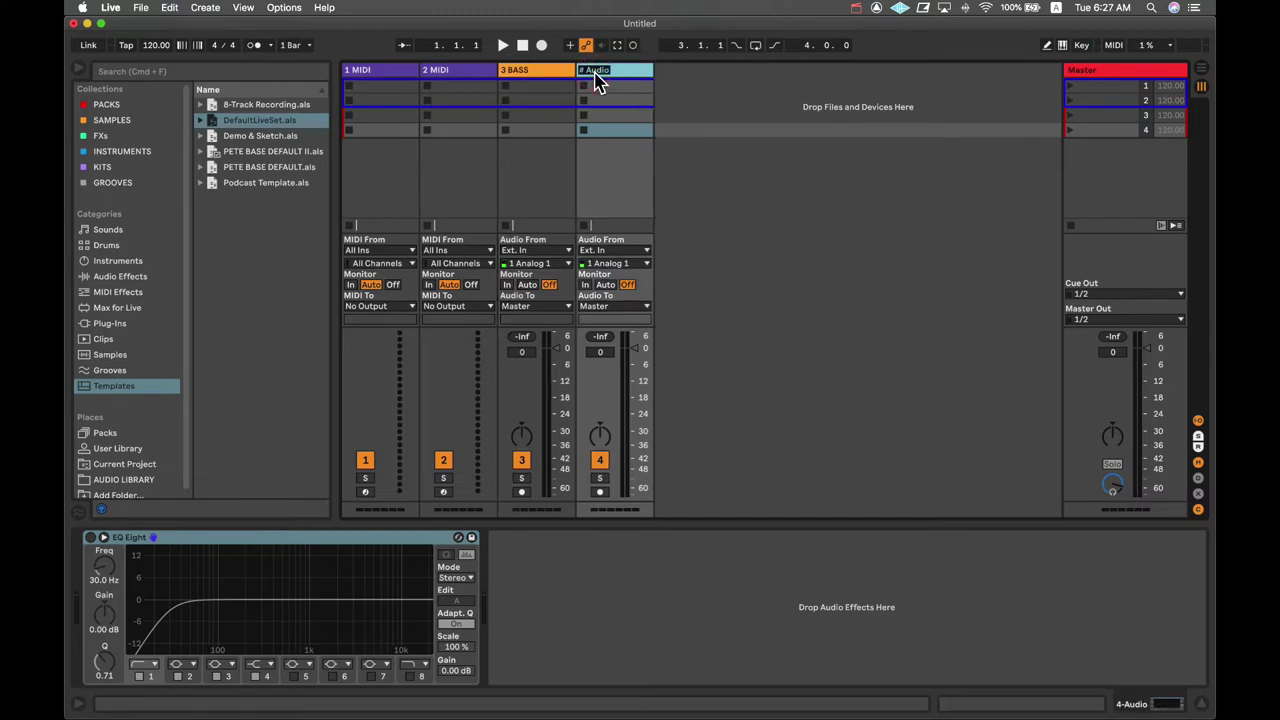
pyautogui.write('# KEYS')
pyautogui.press('Return')
pyautogui.click(706, 82)
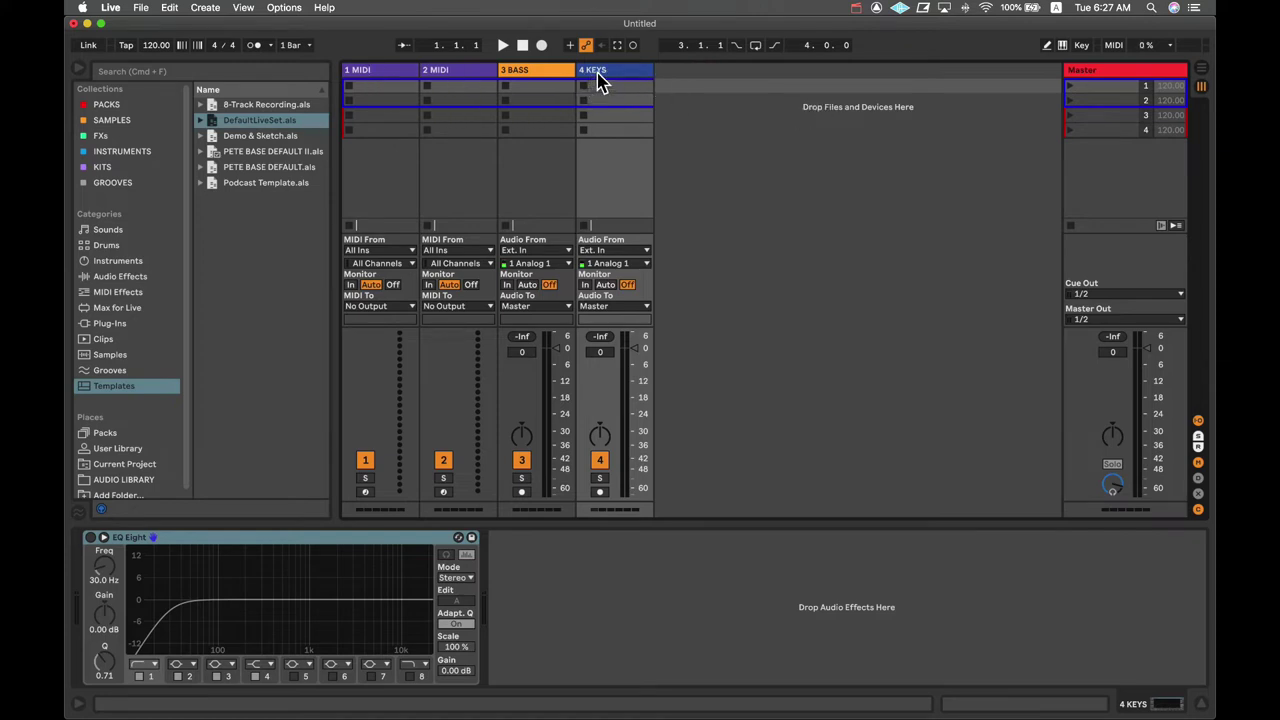
# Add Auto Filter from the FXs collection to the Master track and switch the device off.
pyautogui.click(1110, 72)
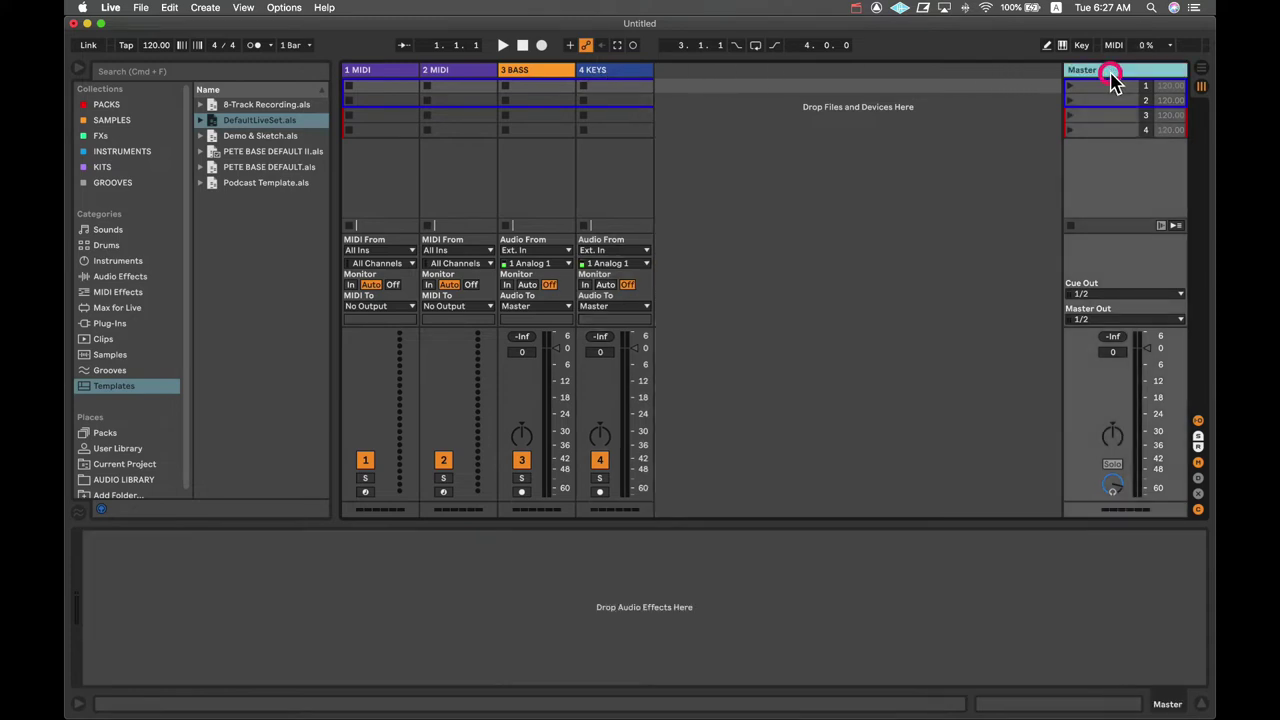
pyautogui.click(108, 136)
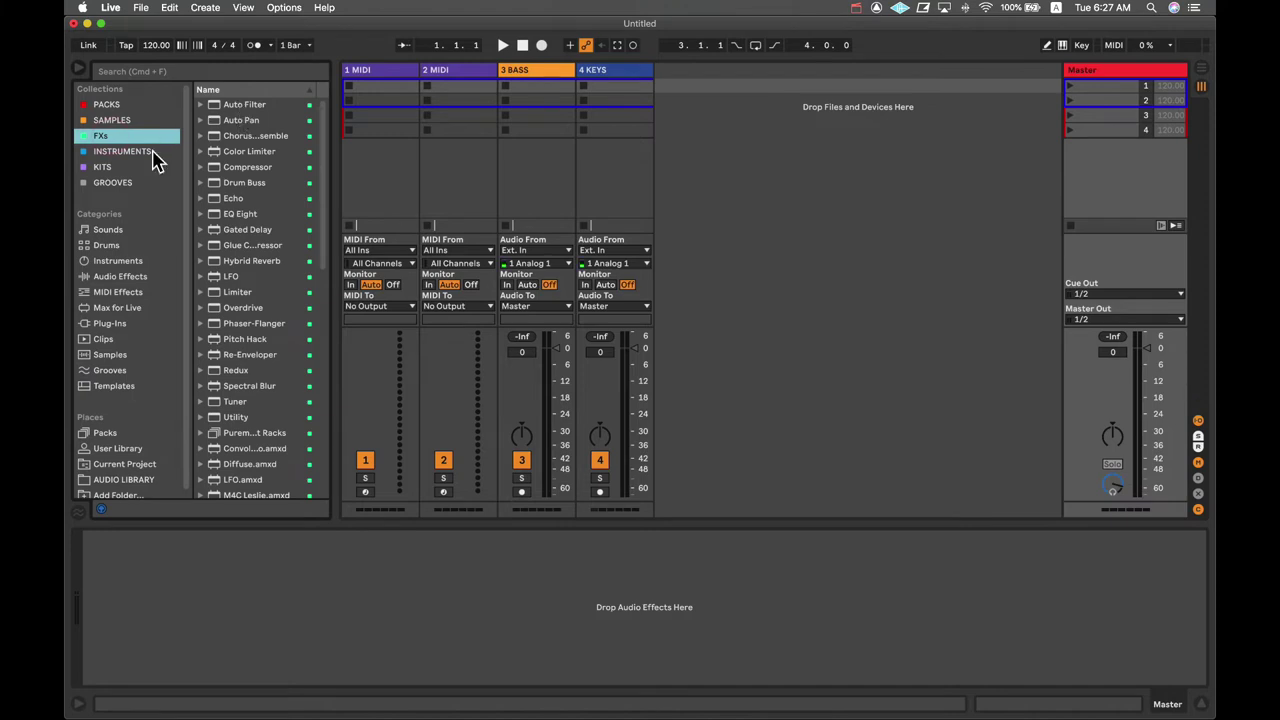
pyautogui.moveTo(247, 112); pyautogui.dragTo(103, 638)
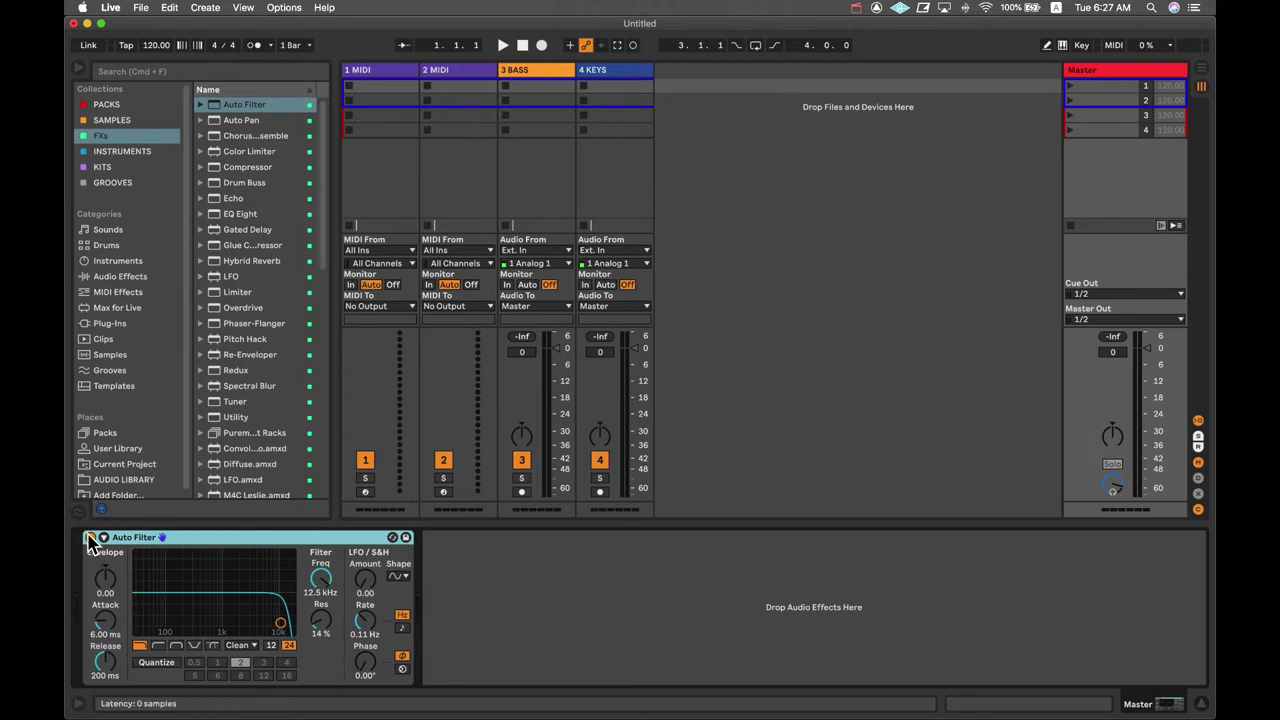
pyautogui.click(90, 540)
# Add EQ Eight and Glue Compressor after Auto Filter on the Master track, and widen the browser to show full device names.
pyautogui.moveTo(248, 214); pyautogui.dragTo(443, 580)
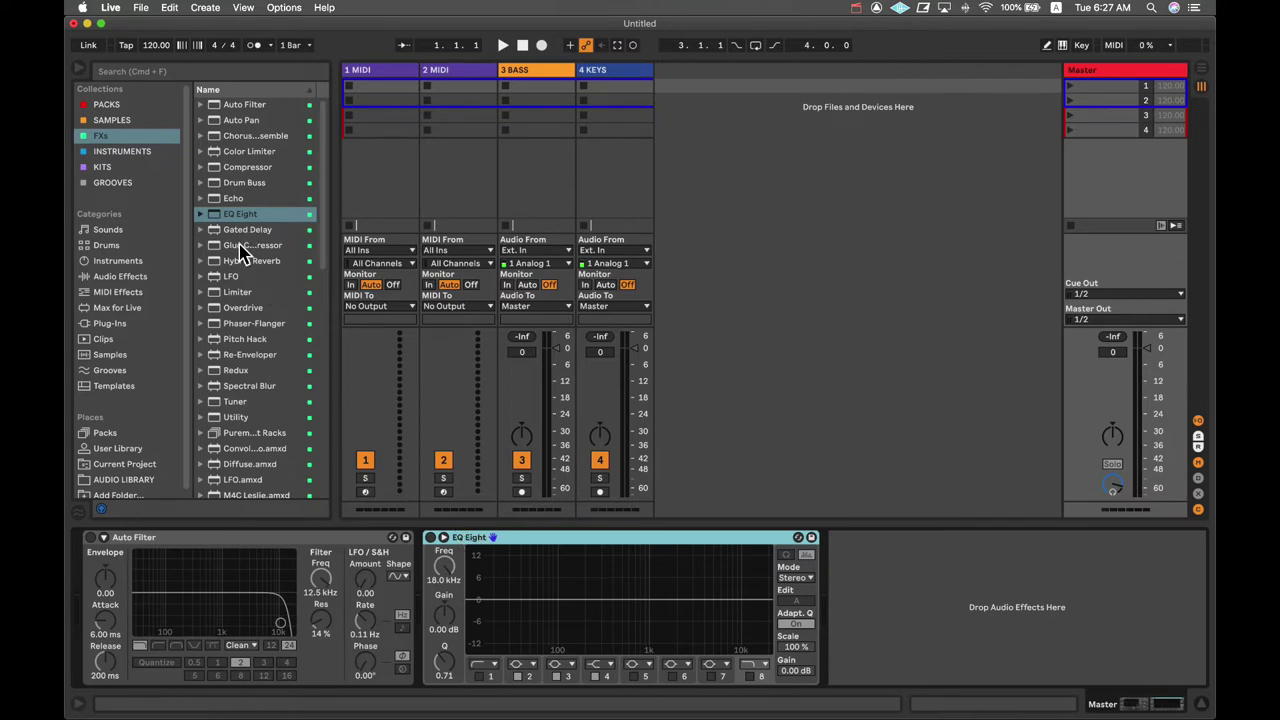
pyautogui.moveTo(240, 250); pyautogui.dragTo(868, 592)
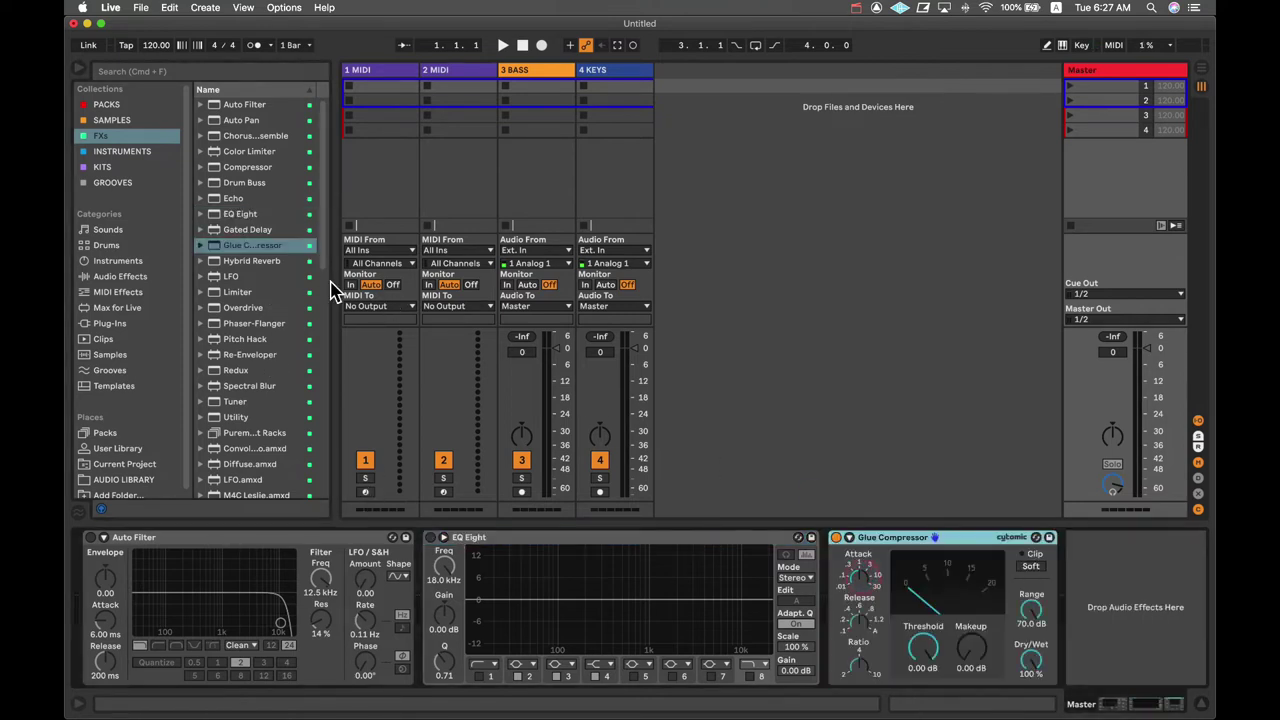
pyautogui.moveTo(337, 286); pyautogui.dragTo(392, 294)
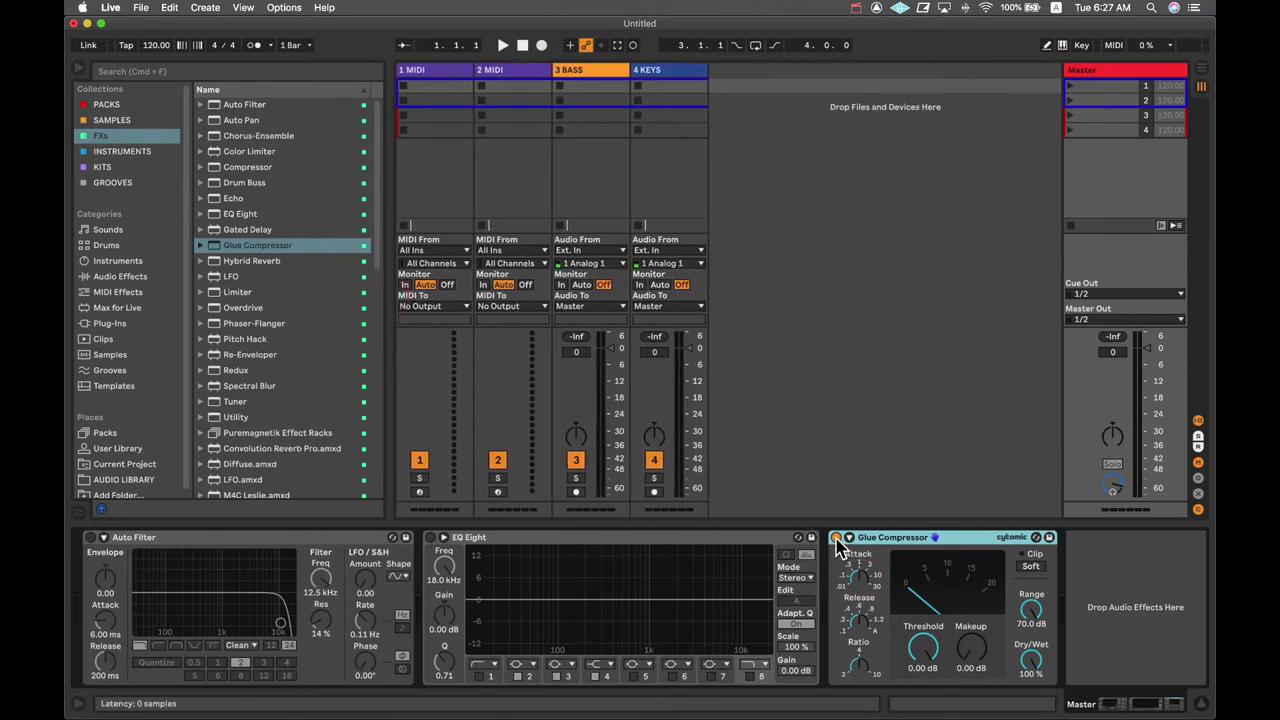
# Keep Glue Compressor active, adjust its attack and release, set the threshold to -8.25 dB and raise the makeup gain by about 2 dB.
pyautogui.click(836, 537)
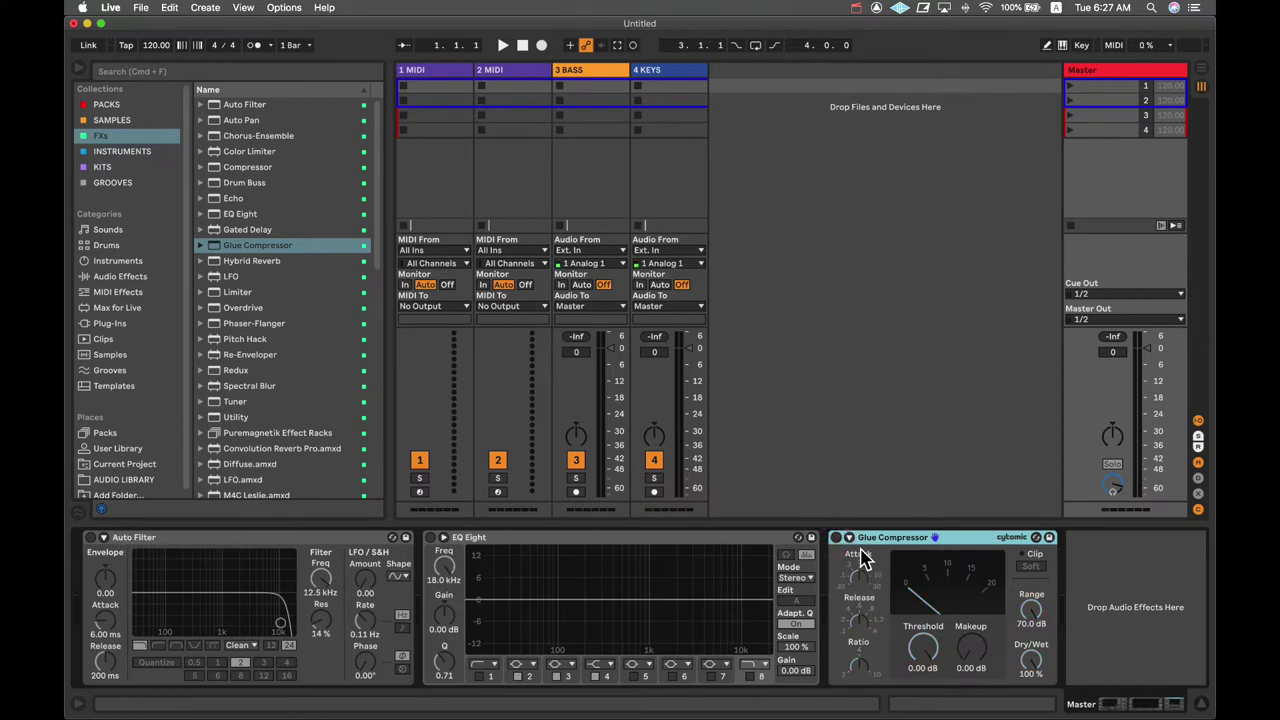
pyautogui.click(836, 537)
pyautogui.click(861, 579)
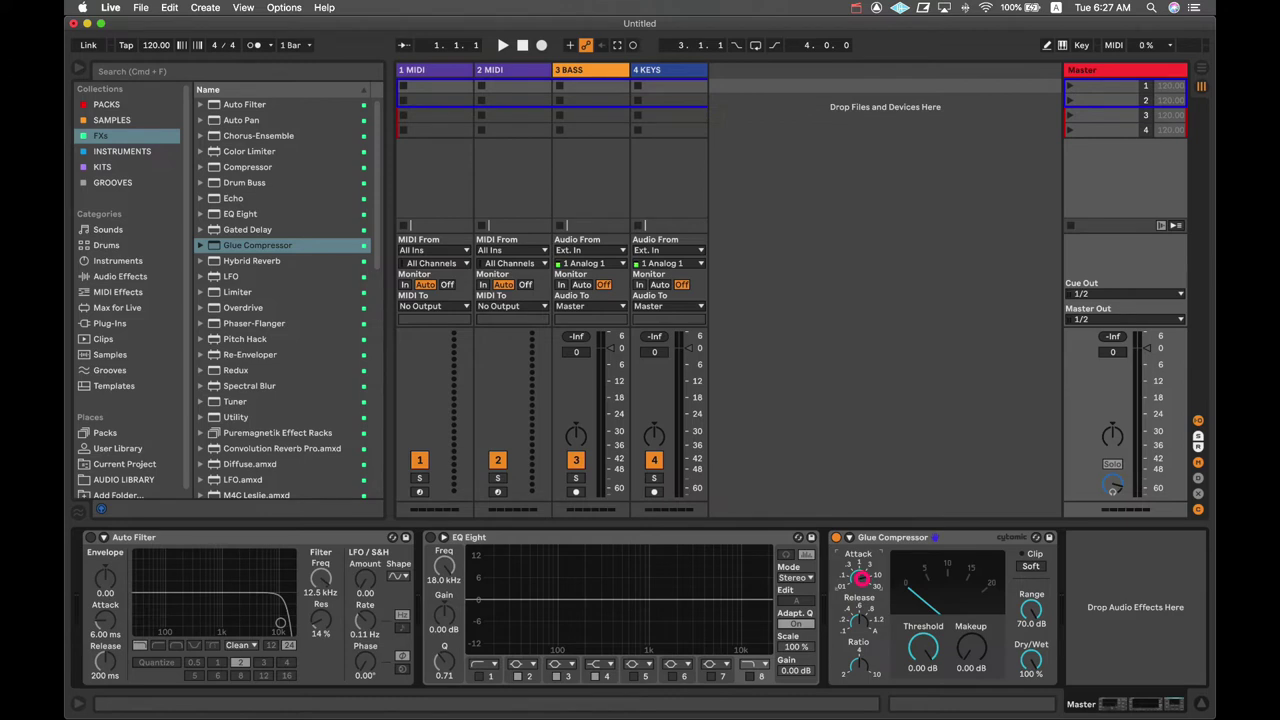
pyautogui.click(859, 620)
pyautogui.moveTo(928, 648); pyautogui.dragTo(928, 668)
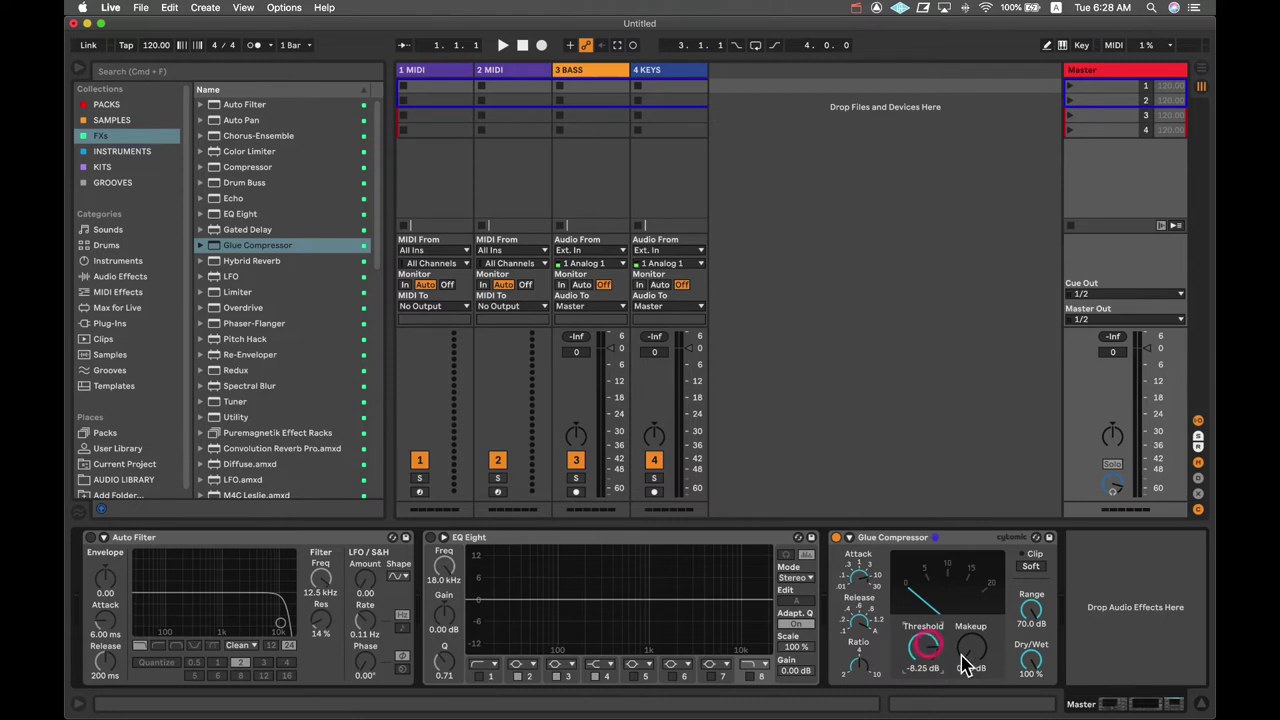
pyautogui.moveTo(970, 658); pyautogui.dragTo(970, 648)
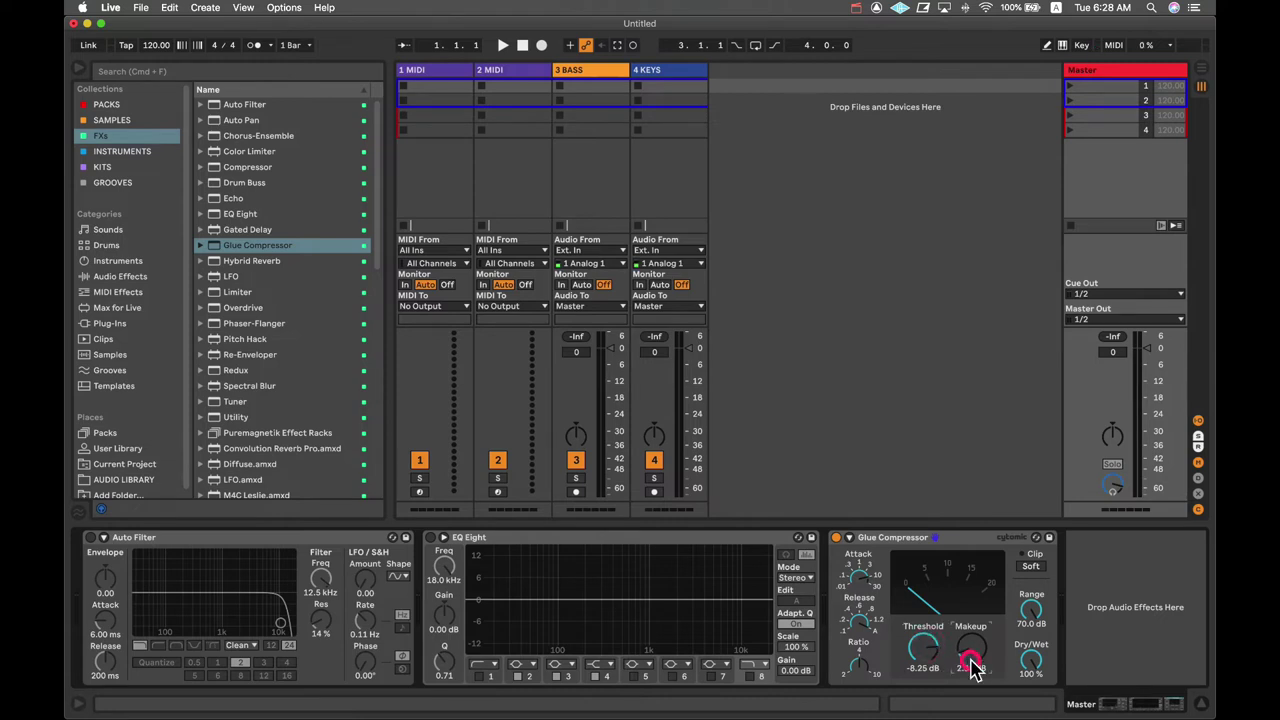
# Turn on soft clipping in the Glue Compressor on the Master track.
pyautogui.click(1030, 567)
# Set the audio input channel to 5/6 SNDCRFT on the BASS track and 7/8 ANALOG 7/8 on the KEYS track.
pyautogui.click(603, 266)
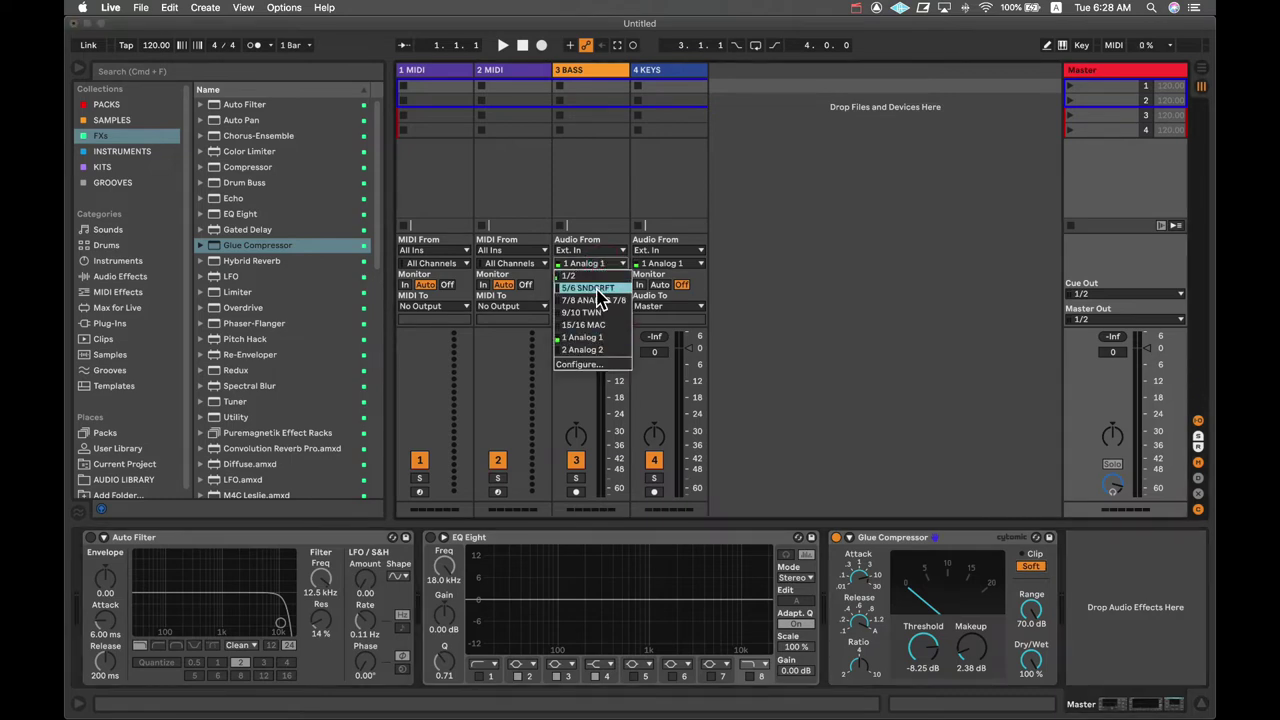
pyautogui.click(596, 289)
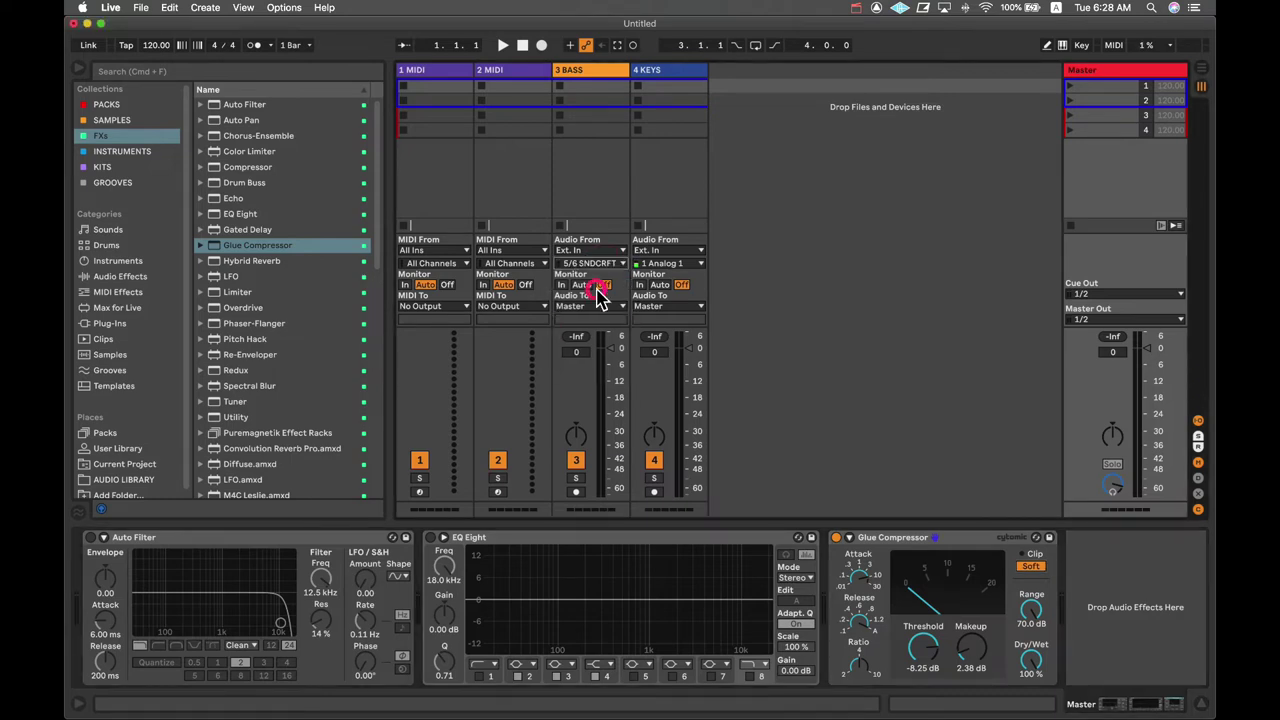
pyautogui.click(666, 264)
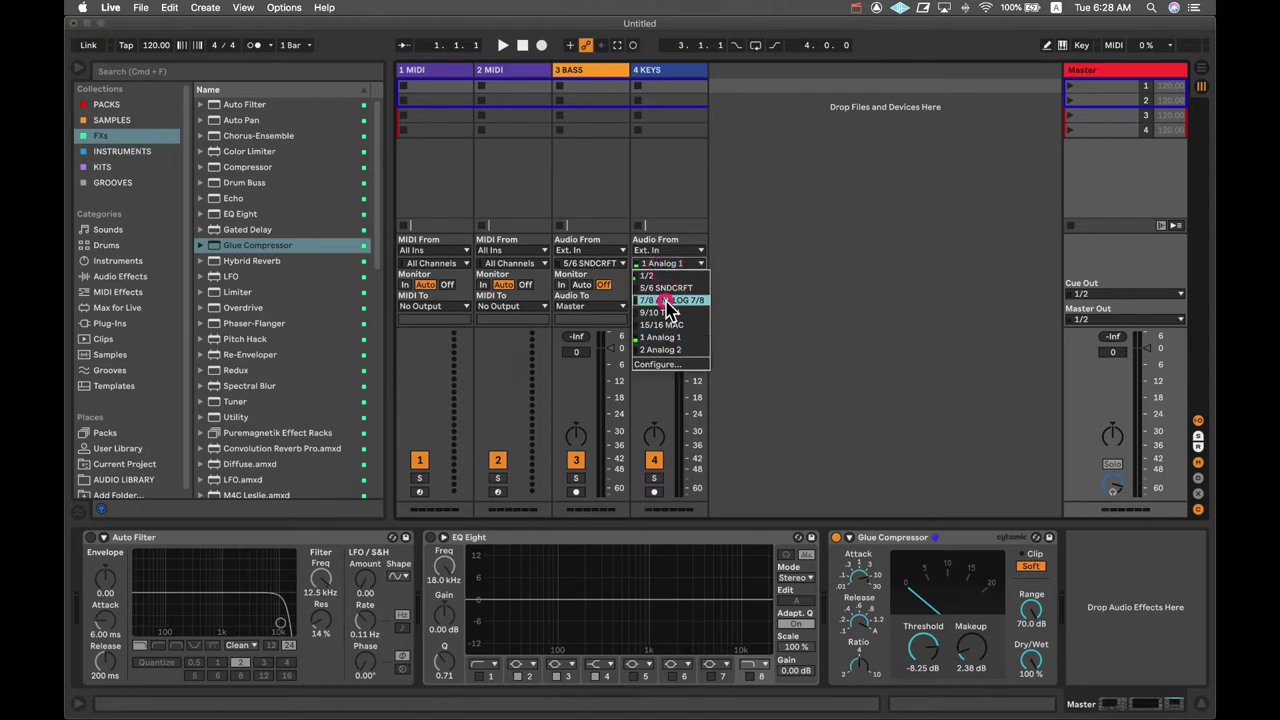
pyautogui.click(664, 299)
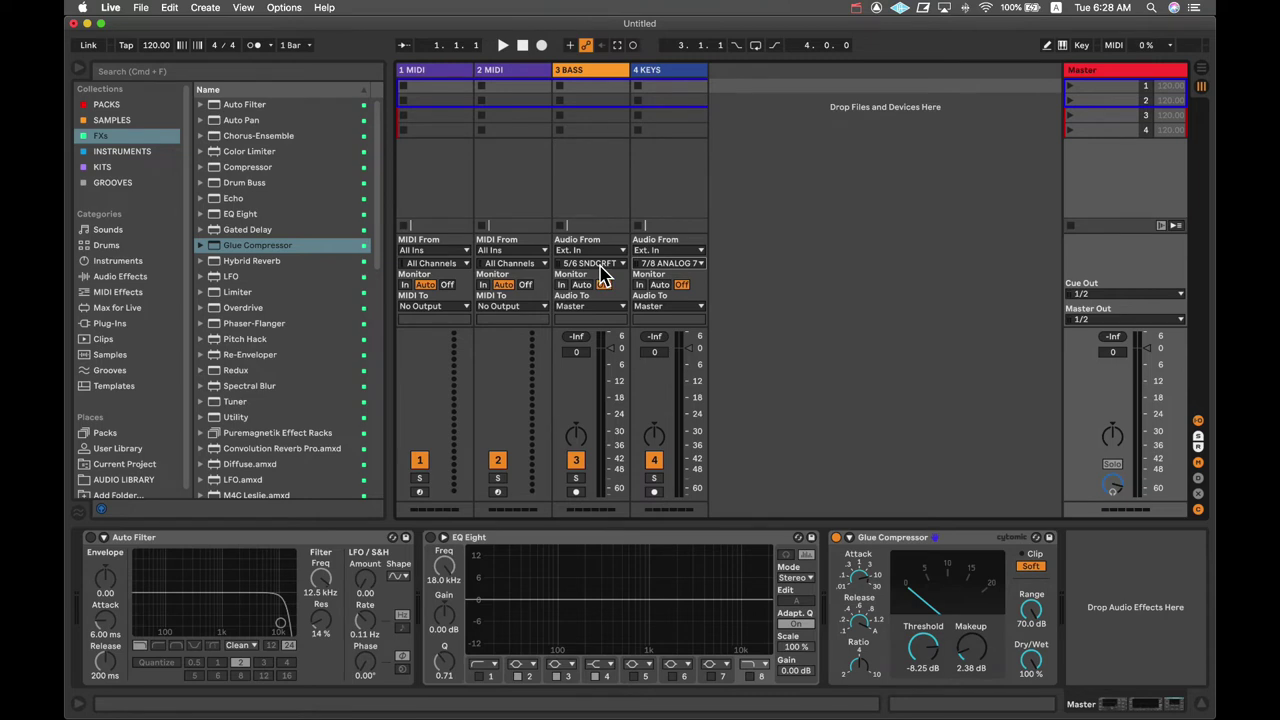
# Review the active and named hardware inputs in the audio preferences' input configuration, leaving it without changes.
pyautogui.press('super+comma')
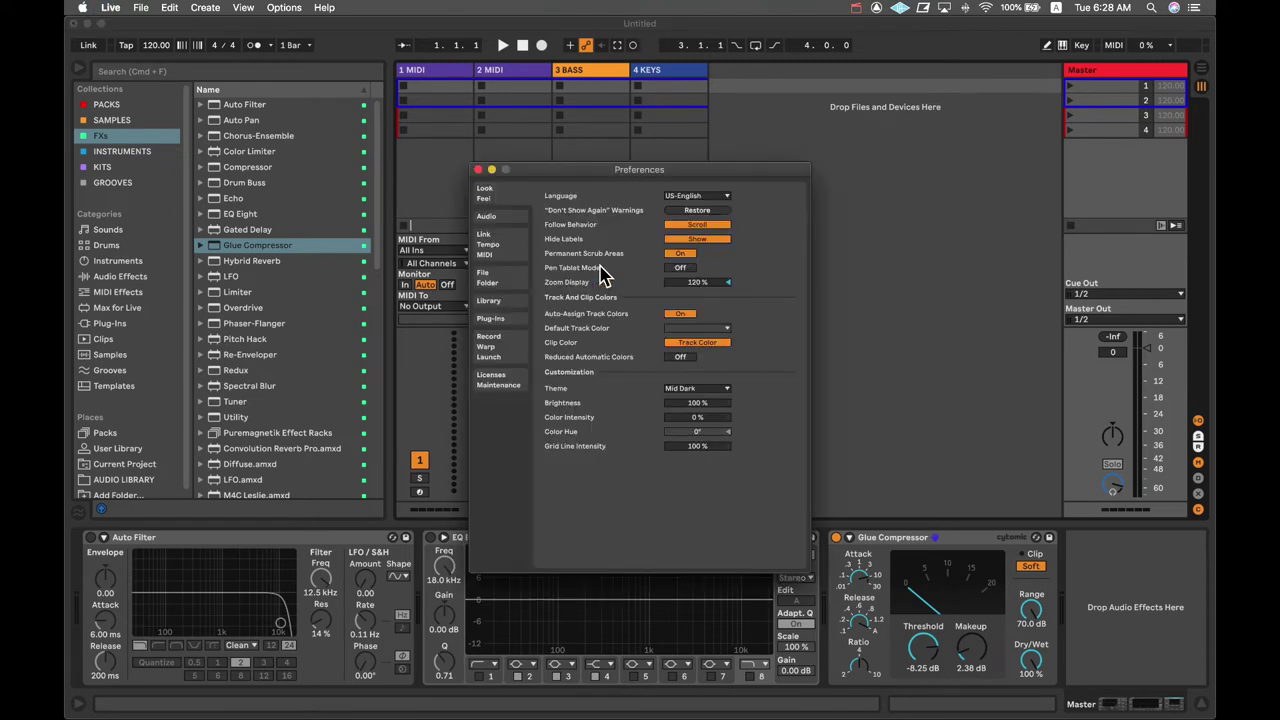
pyautogui.click(500, 217)
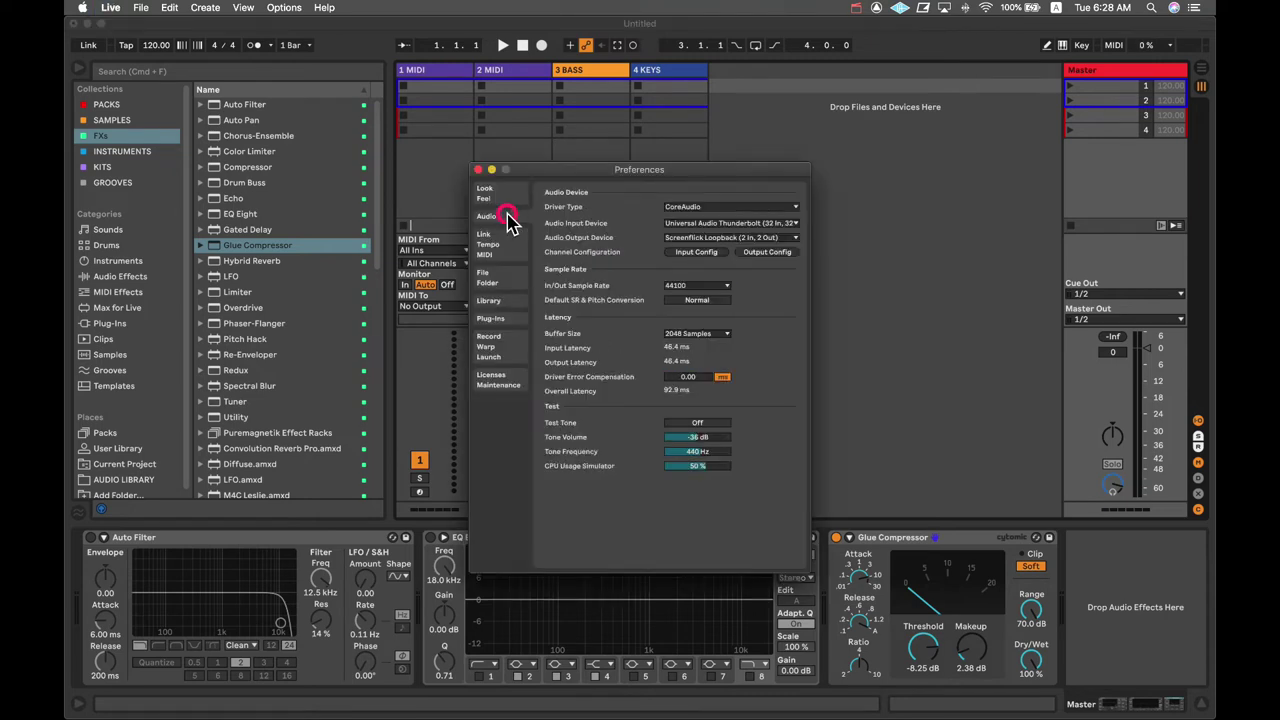
pyautogui.click(688, 253)
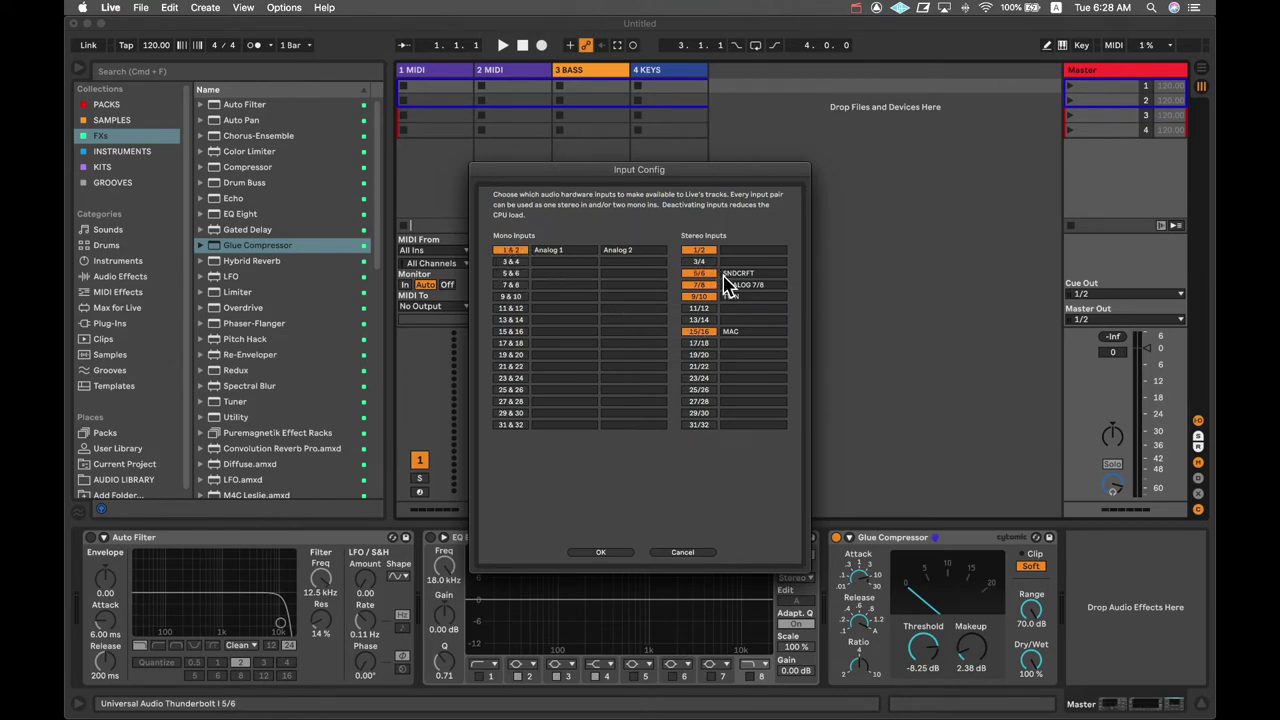
pyautogui.click(696, 555)
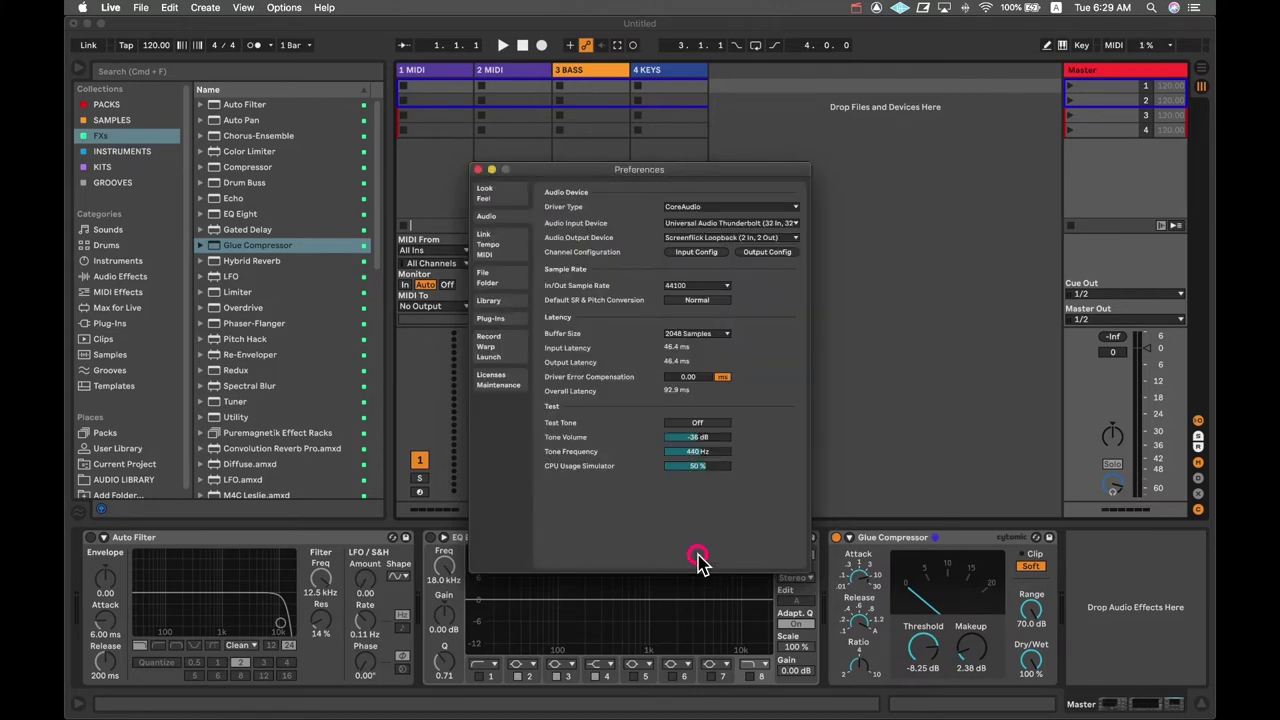
pyautogui.click(478, 168)
pyautogui.click(805, 114)
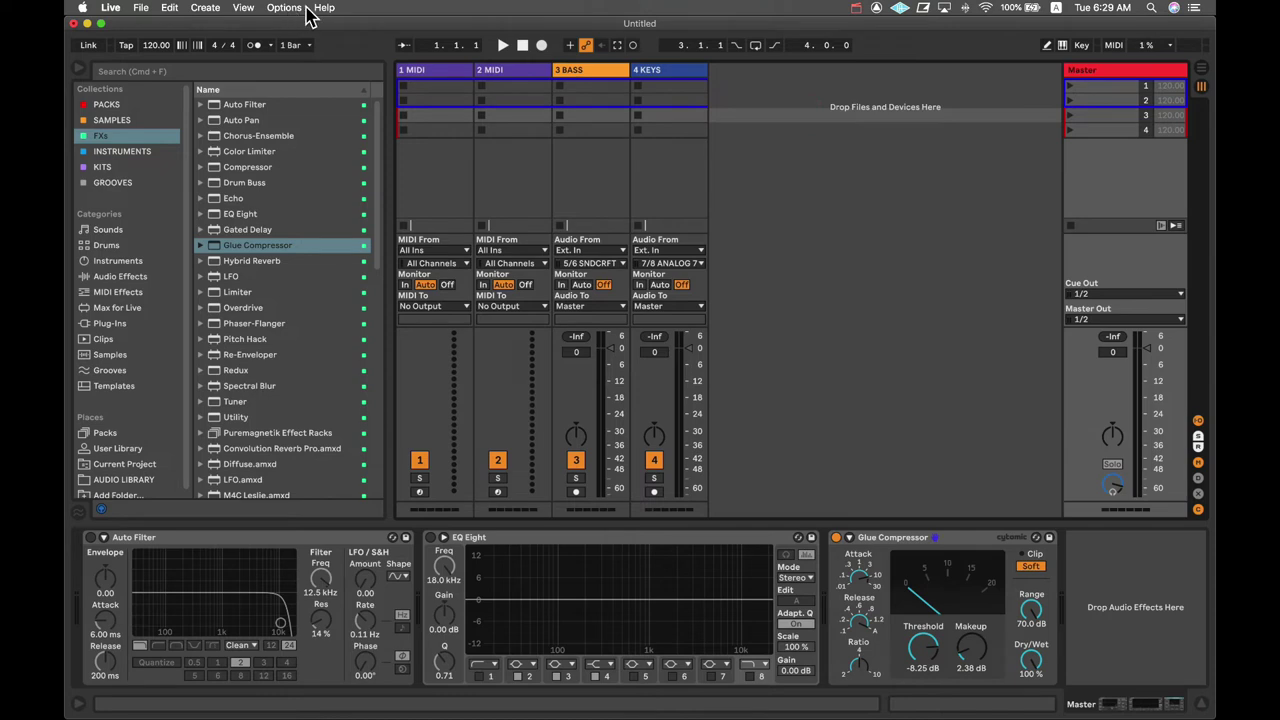
# Insert two return tracks and color both of them bright green.
pyautogui.press('super+alt+t')
pyautogui.press('super+alt+t')
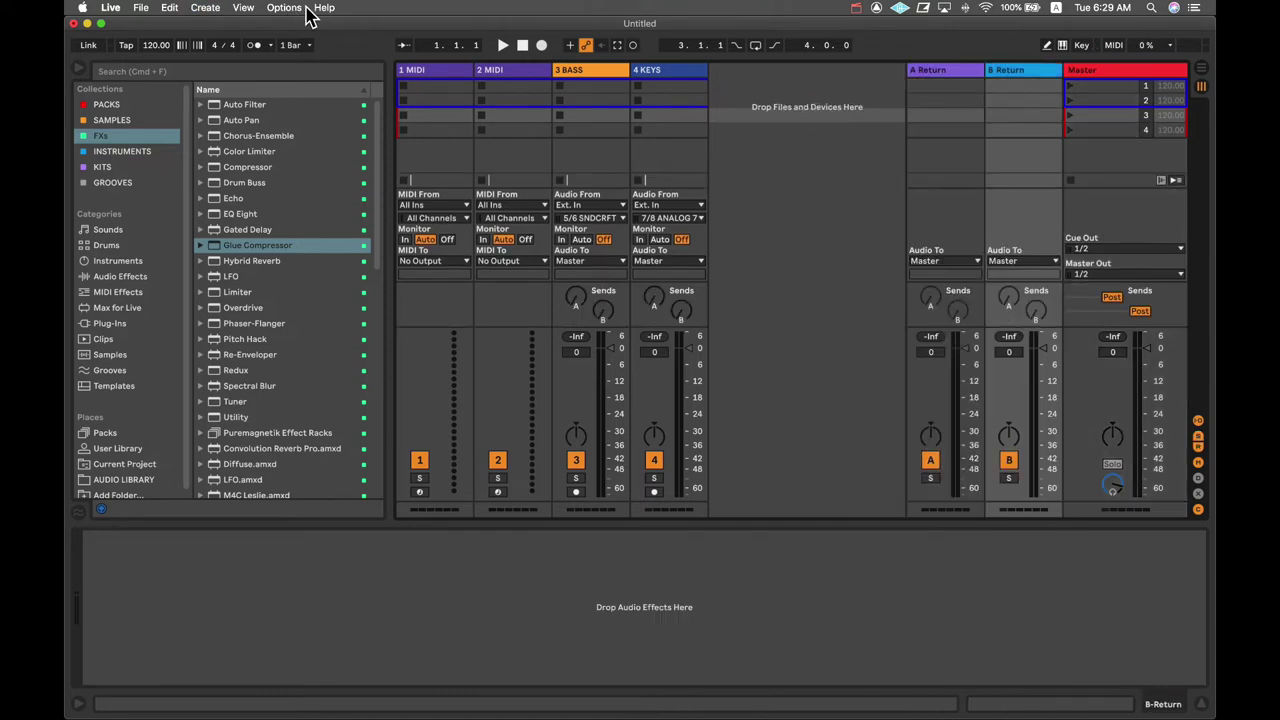
pyautogui.click(943, 69)
pyautogui.click(1003, 78)
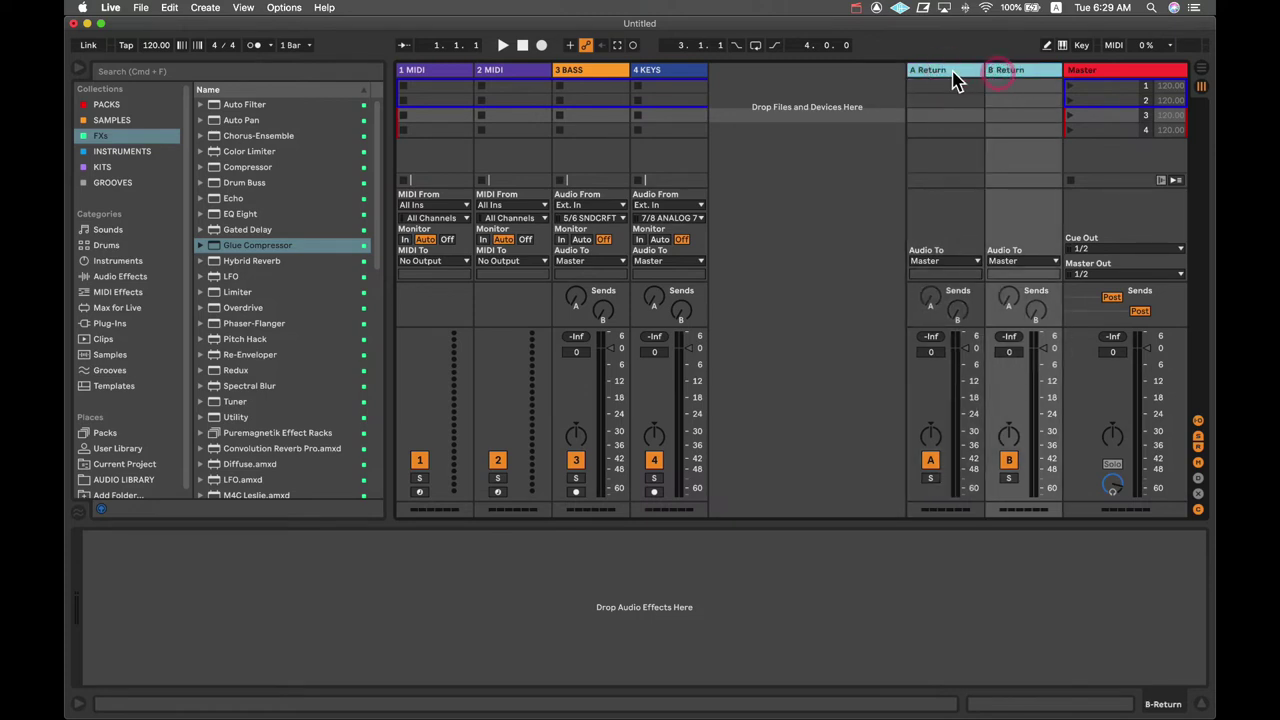
pyautogui.rightClick(951, 72)
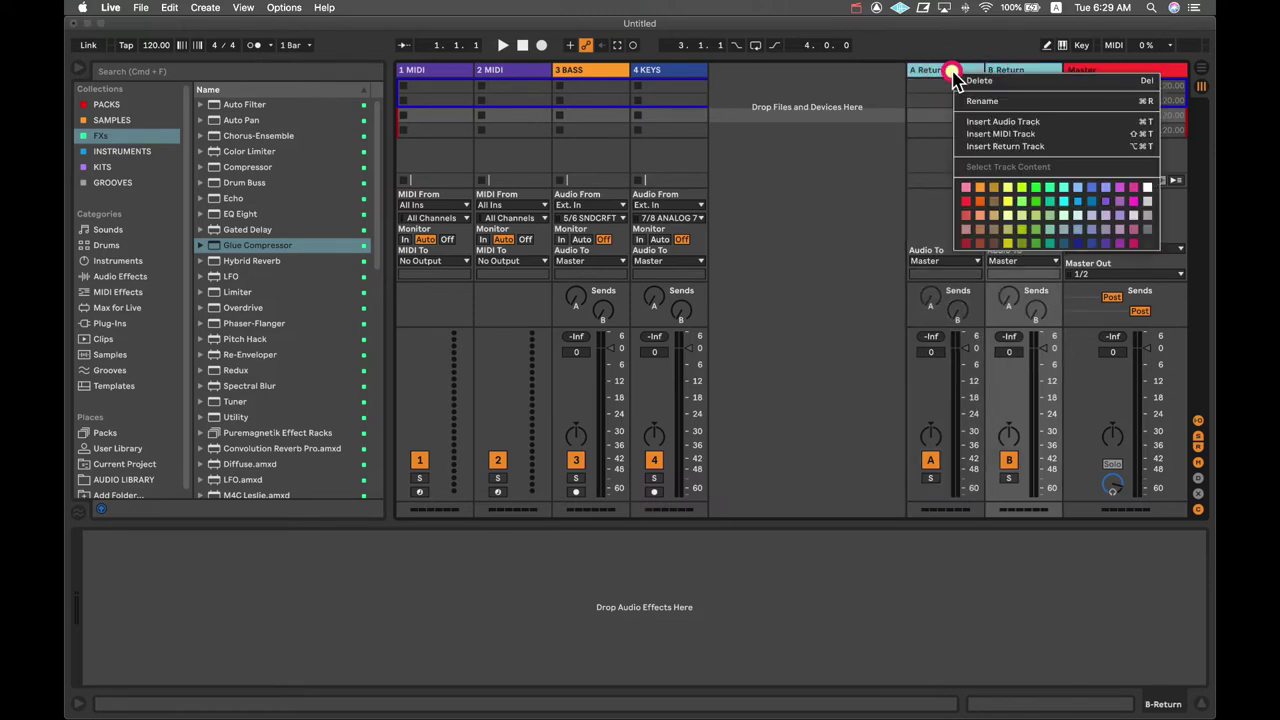
pyautogui.click(1035, 188)
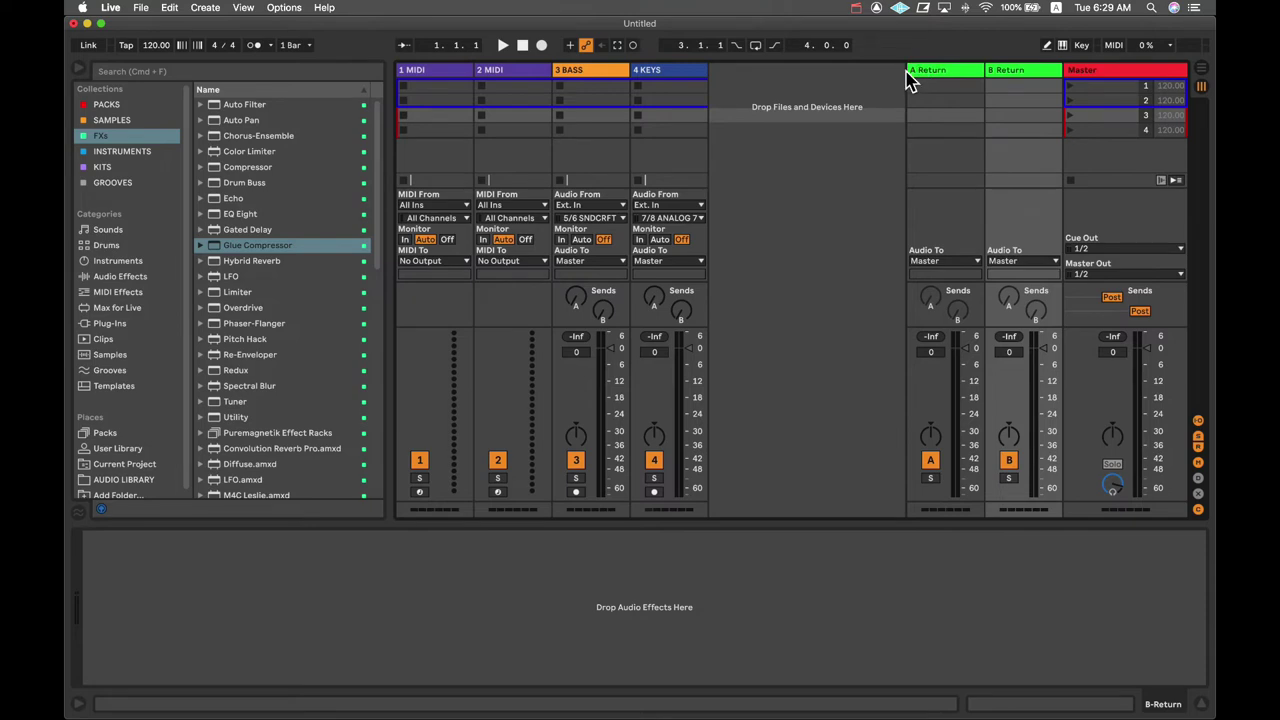
# Narrow both return tracks and rename return A to RV and return B to DLY.
pyautogui.click(906, 72)
pyautogui.moveTo(909, 72); pyautogui.dragTo(938, 72)
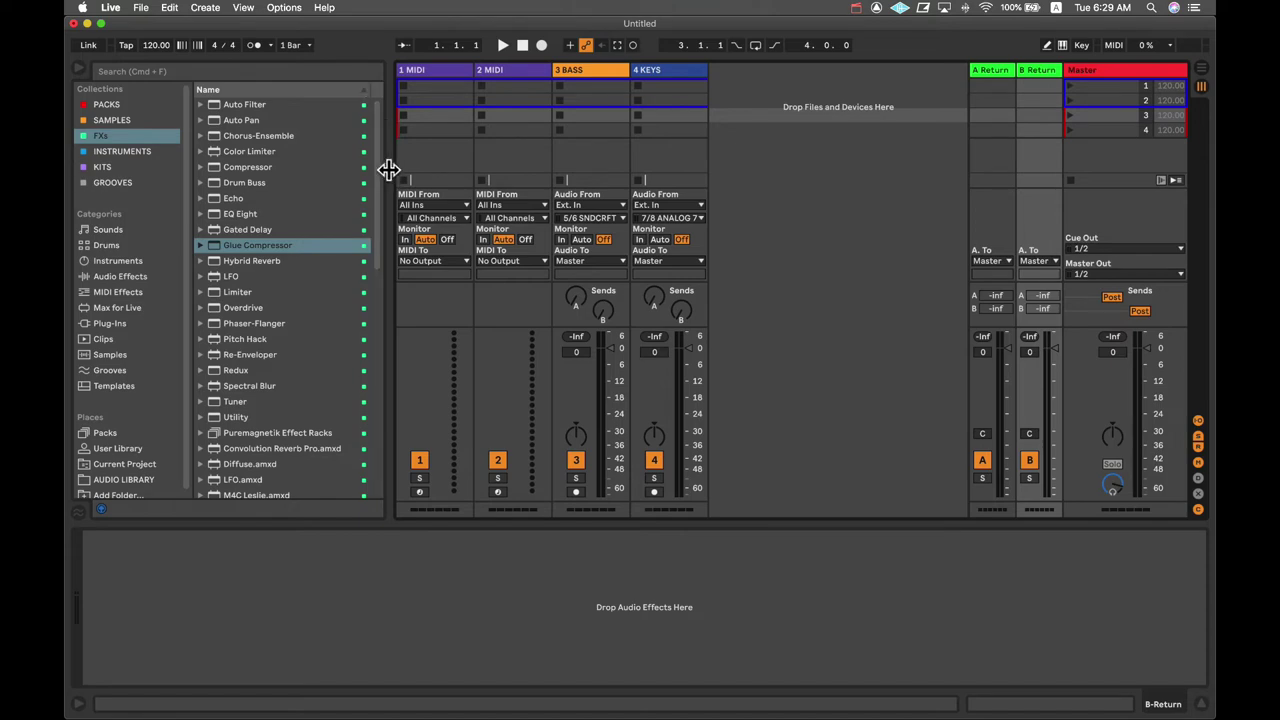
pyautogui.click(988, 71)
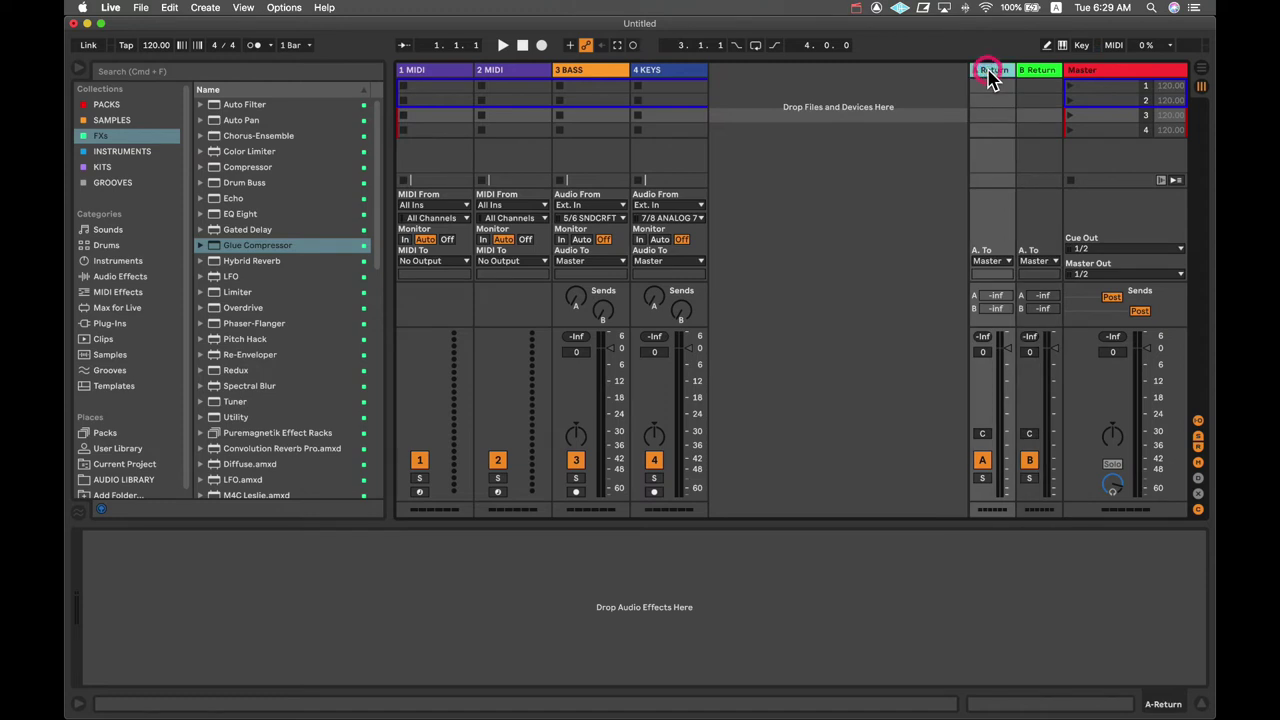
pyautogui.press('super+r')
pyautogui.press('Tab')
pyautogui.write('D')
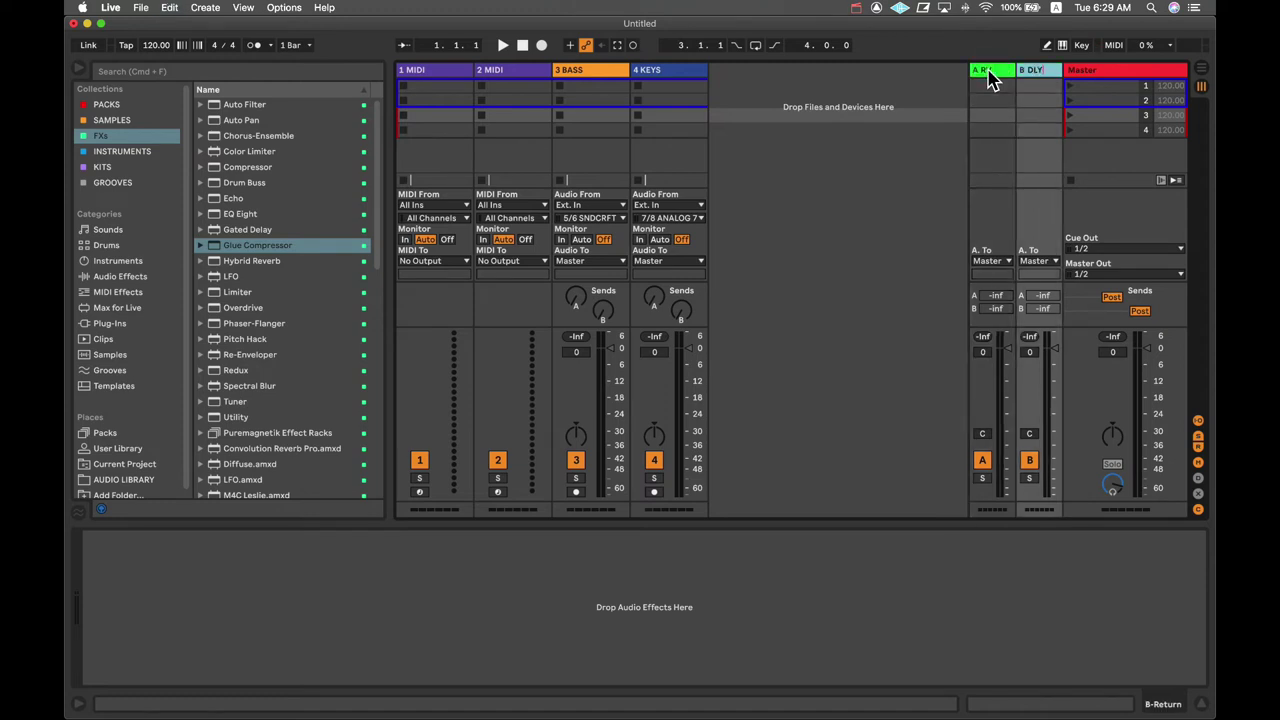
pyautogui.press('Return')
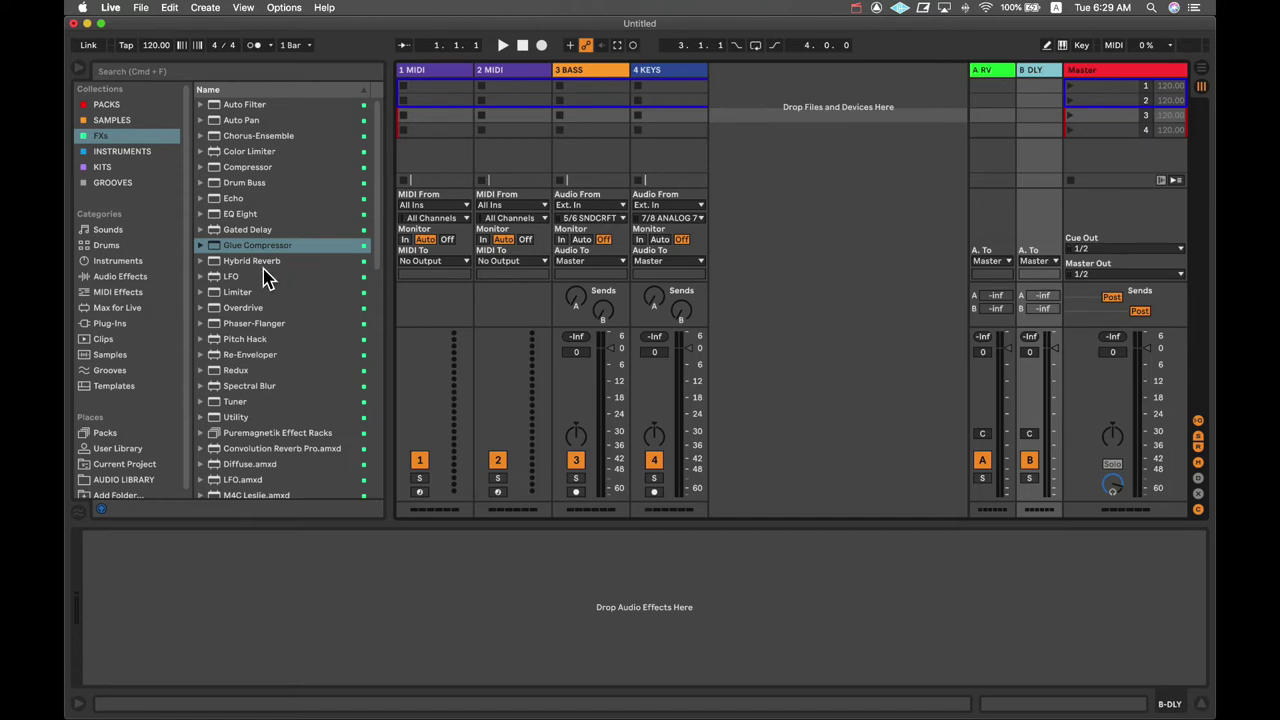
# Add Hybrid Reverb to the RV return track with dry/wet at 100% and blend at 100/0.
pyautogui.moveTo(257, 265); pyautogui.dragTo(1006, 170)
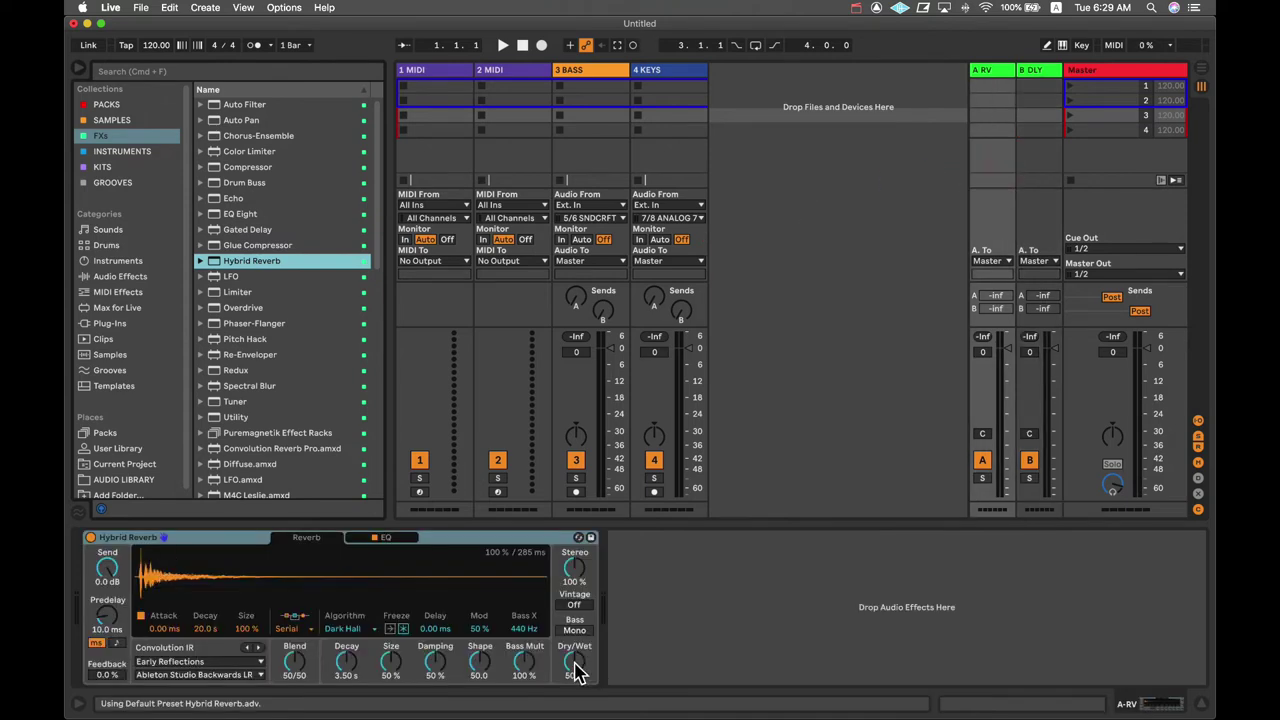
pyautogui.moveTo(575, 676); pyautogui.dragTo(575, 610)
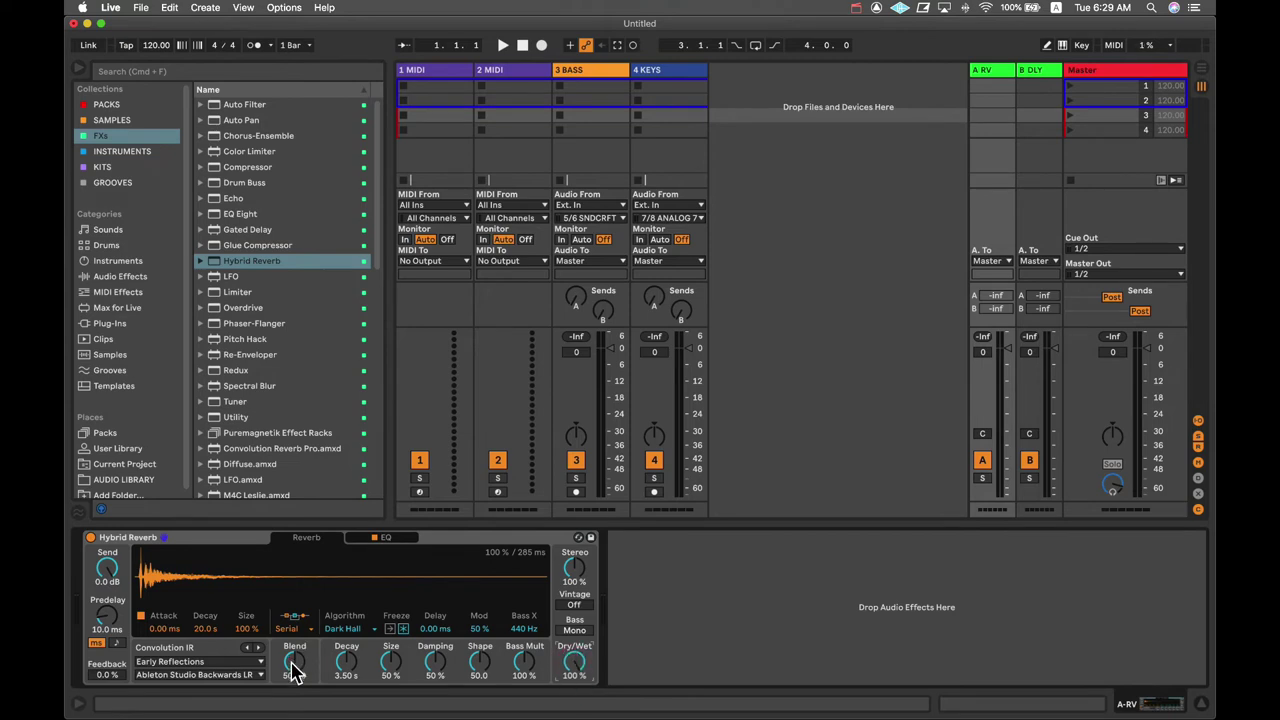
pyautogui.moveTo(294, 663); pyautogui.dragTo(286, 666)
# Choose the Classic Plate 2 impulse response from the Plates category for Hybrid Reverb.
pyautogui.click(220, 663)
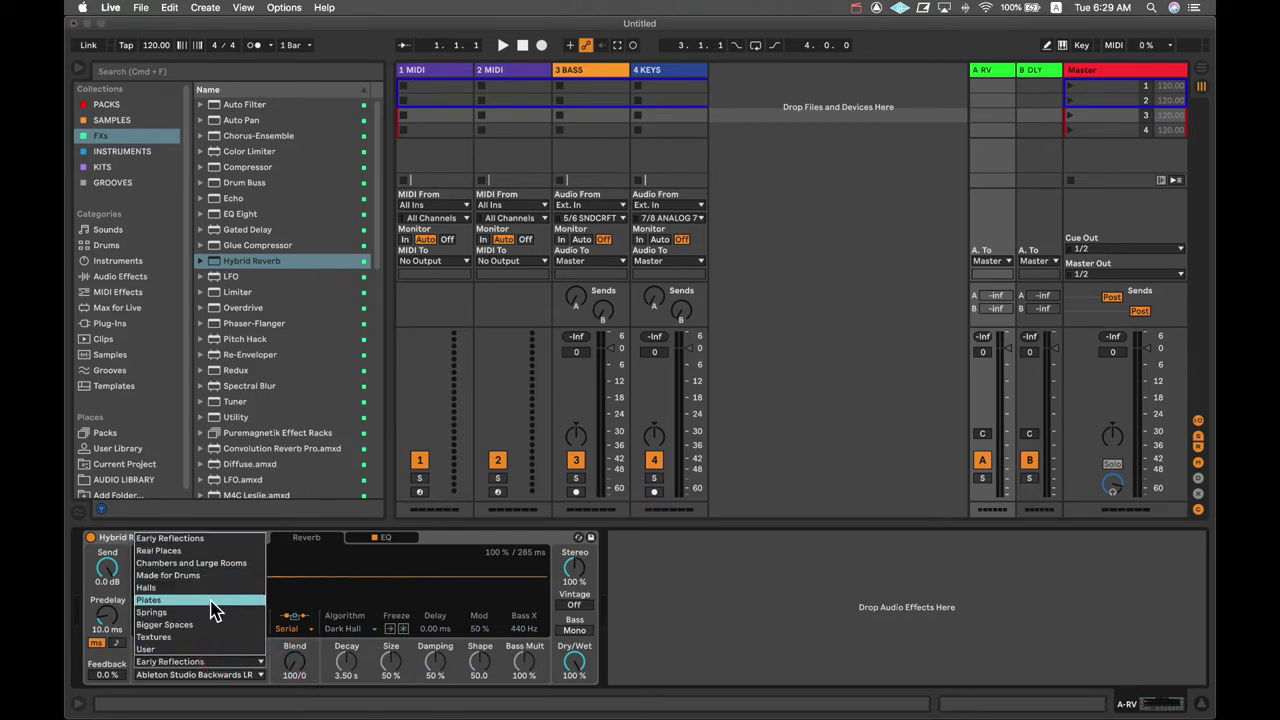
pyautogui.click(212, 600)
pyautogui.click(208, 675)
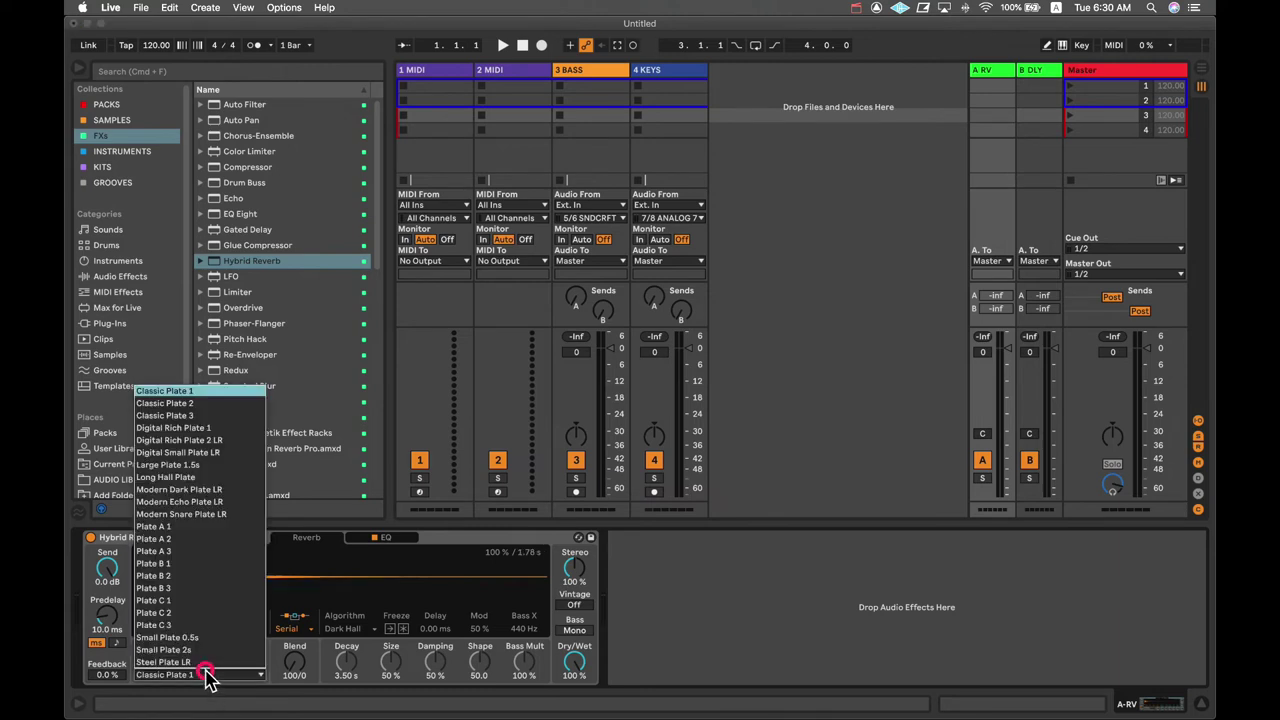
pyautogui.click(190, 404)
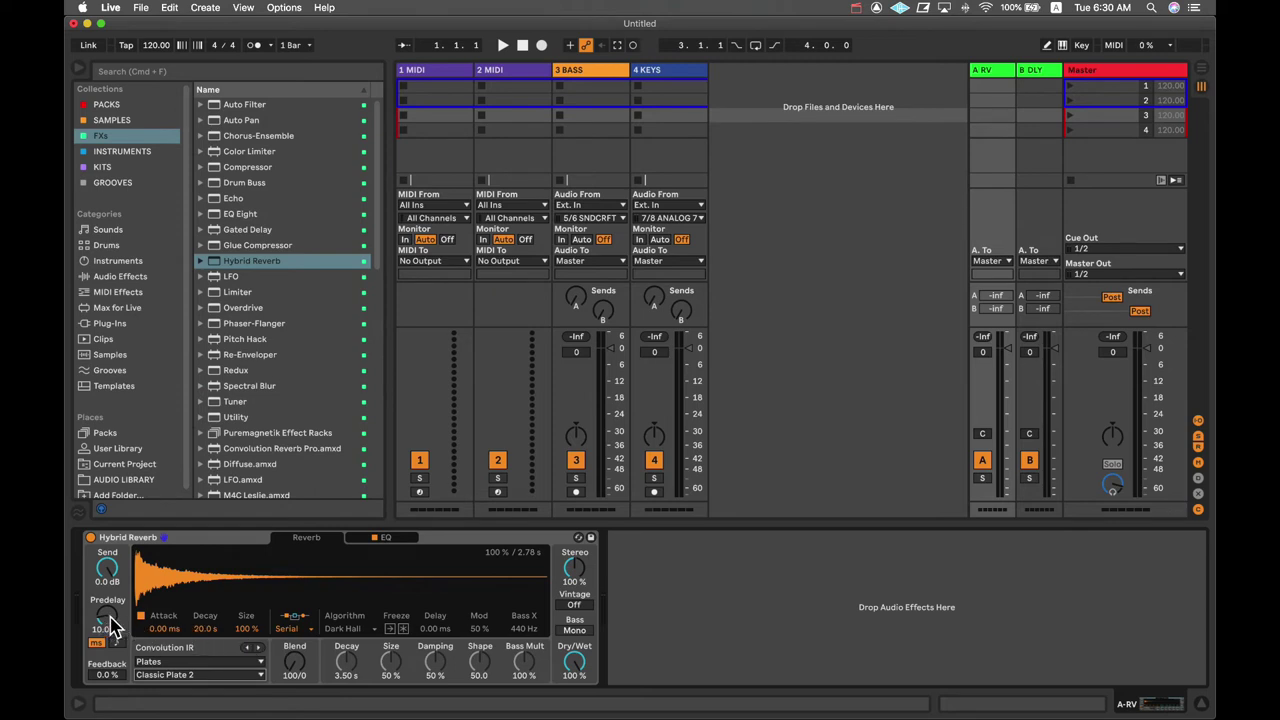
pyautogui.click(570, 296)
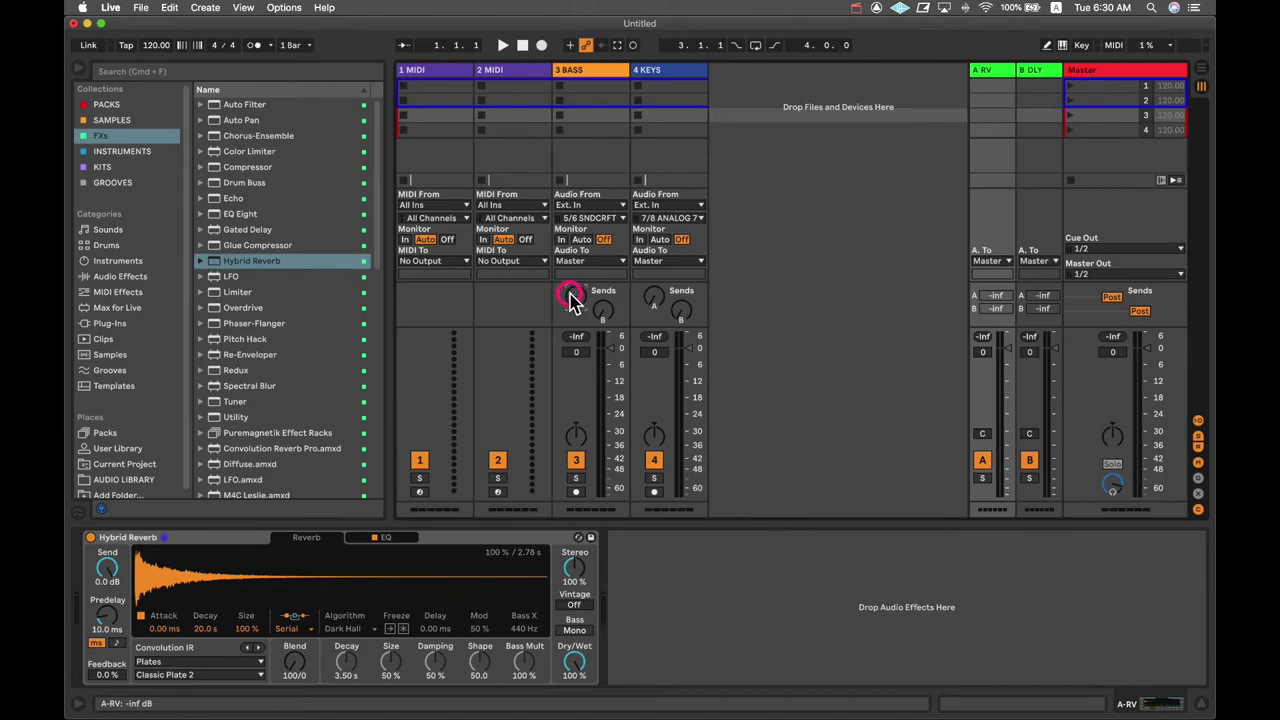
pyautogui.moveTo(1214, 2)
pyautogui.click(309, 554)
# Add Echo to the DLY return track with dry/wet at 100%, the high-pass filter at 101 Hz and stereo width at 117%.
pyautogui.click(1046, 80)
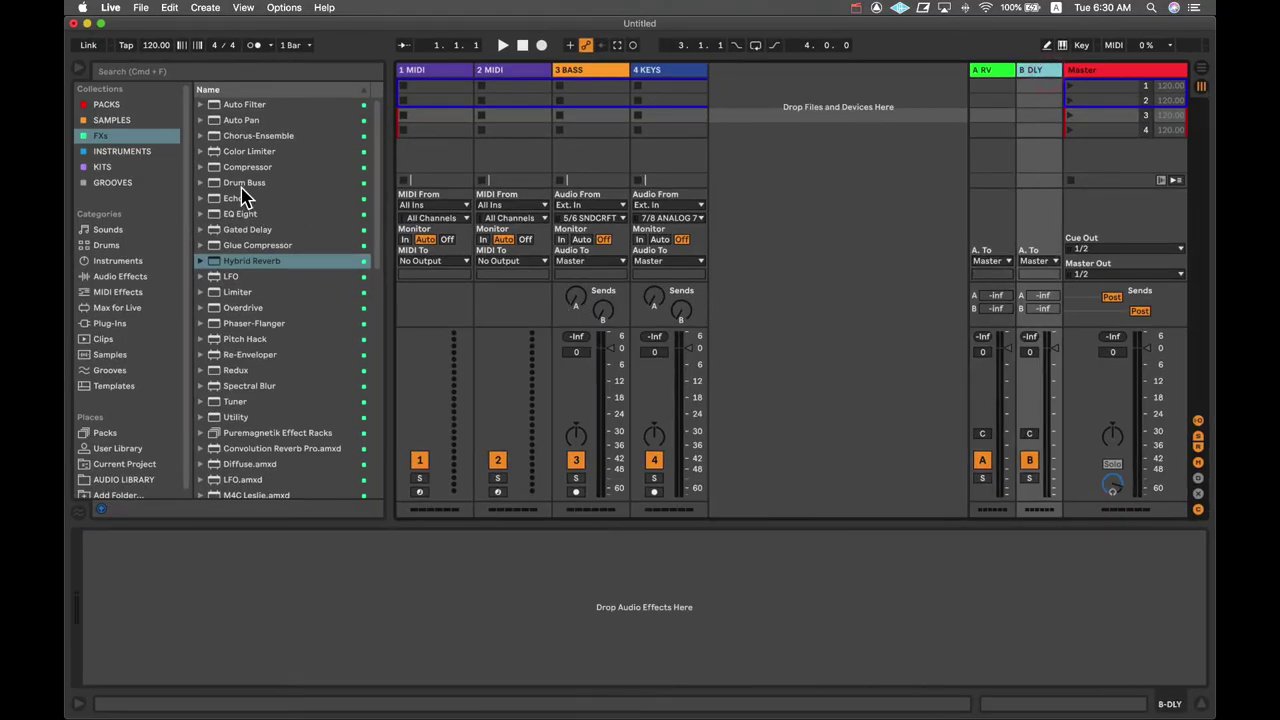
pyautogui.moveTo(238, 198); pyautogui.dragTo(1041, 152)
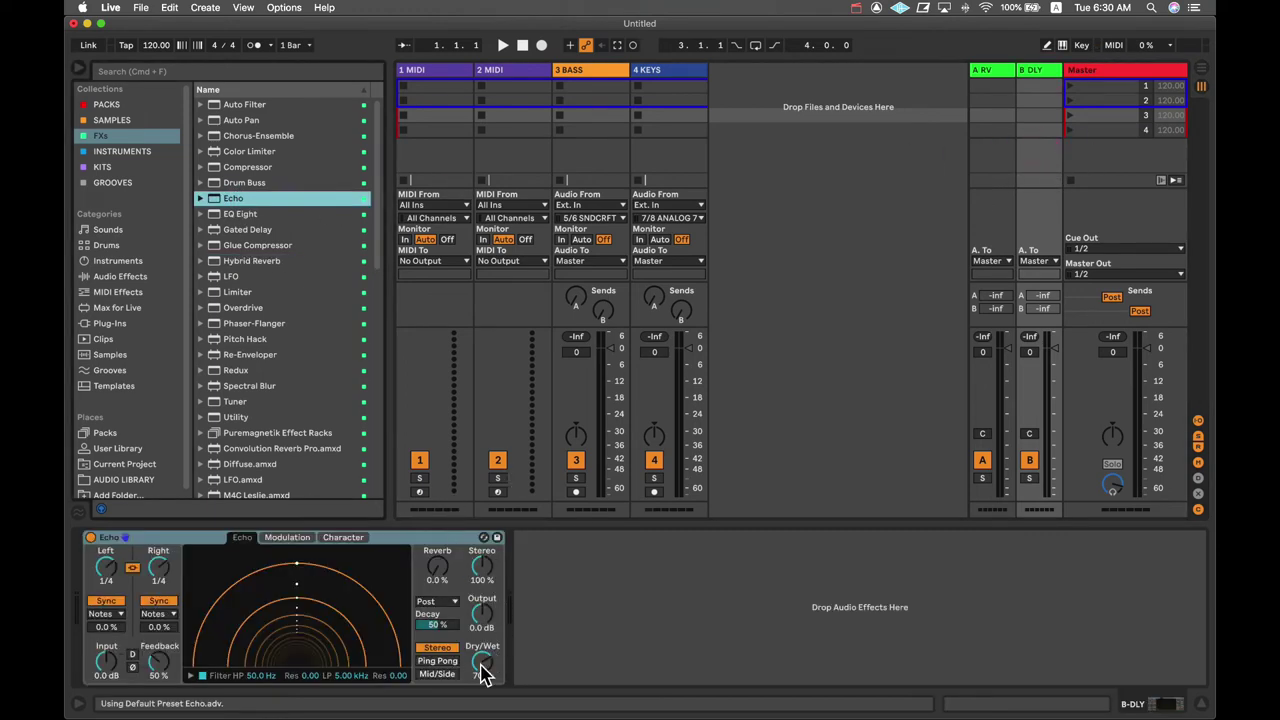
pyautogui.moveTo(482, 672); pyautogui.dragTo(482, 645)
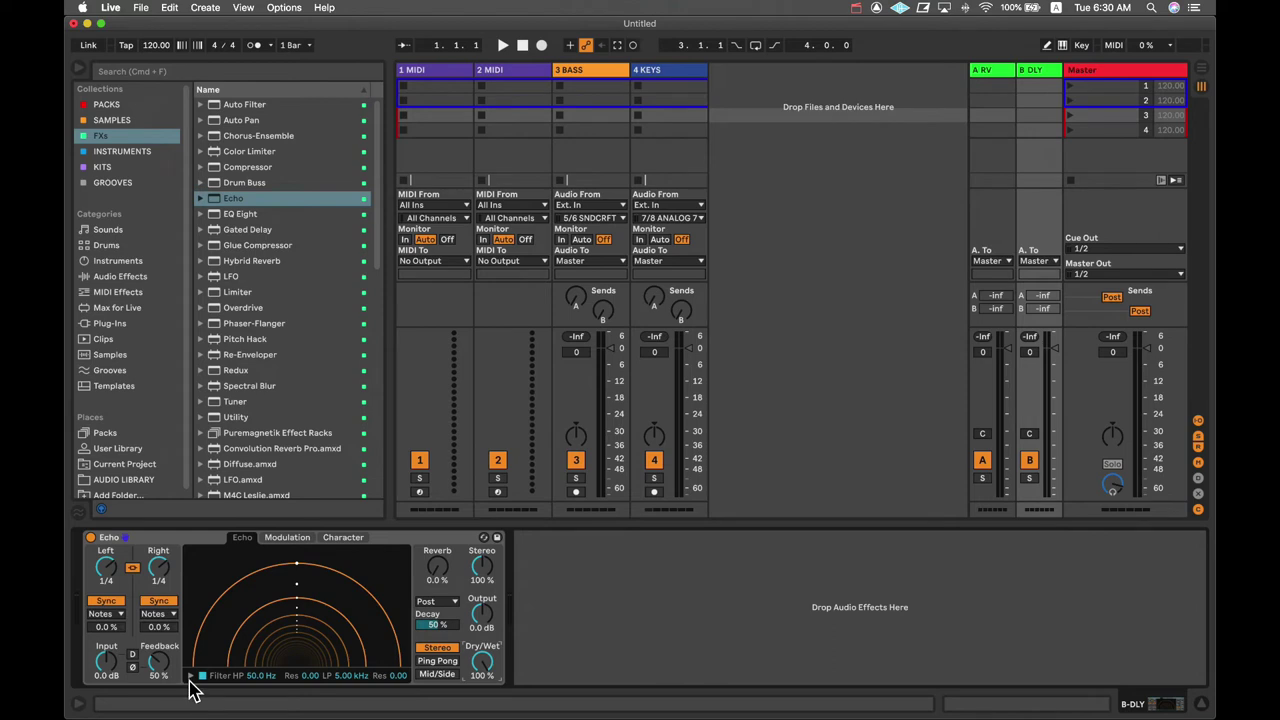
pyautogui.click(190, 676)
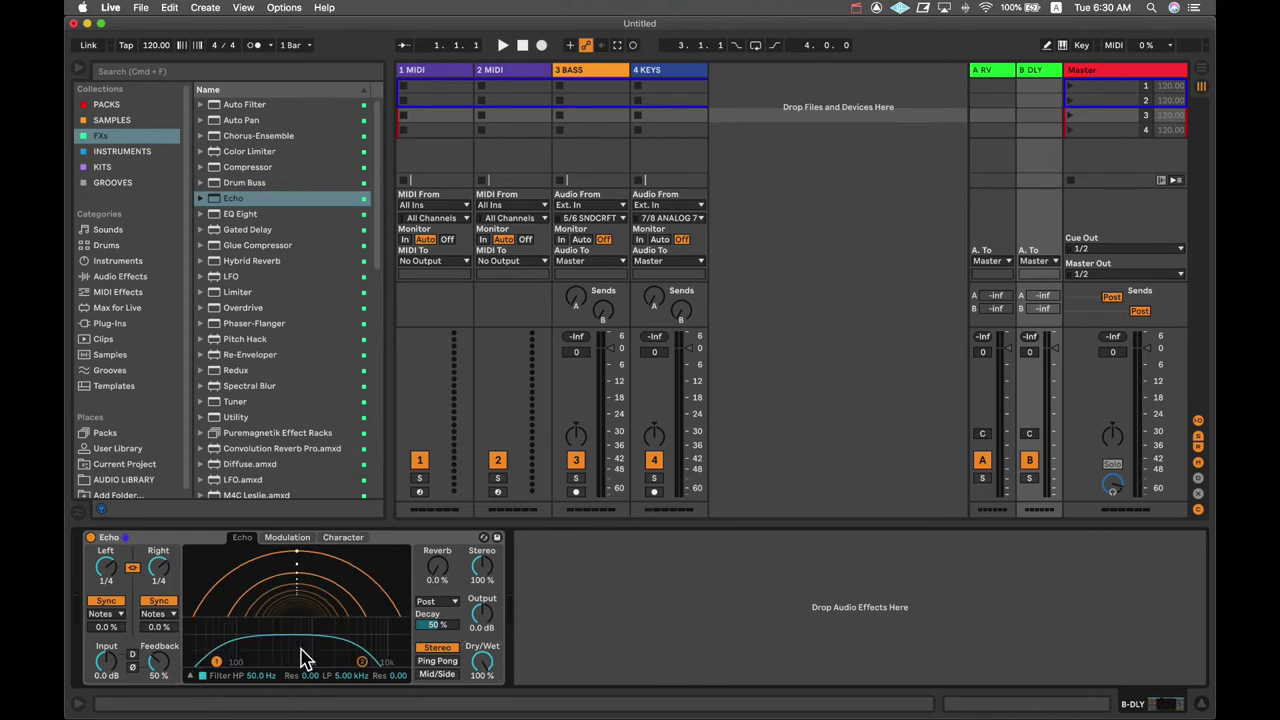
pyautogui.moveTo(216, 662); pyautogui.dragTo(238, 661)
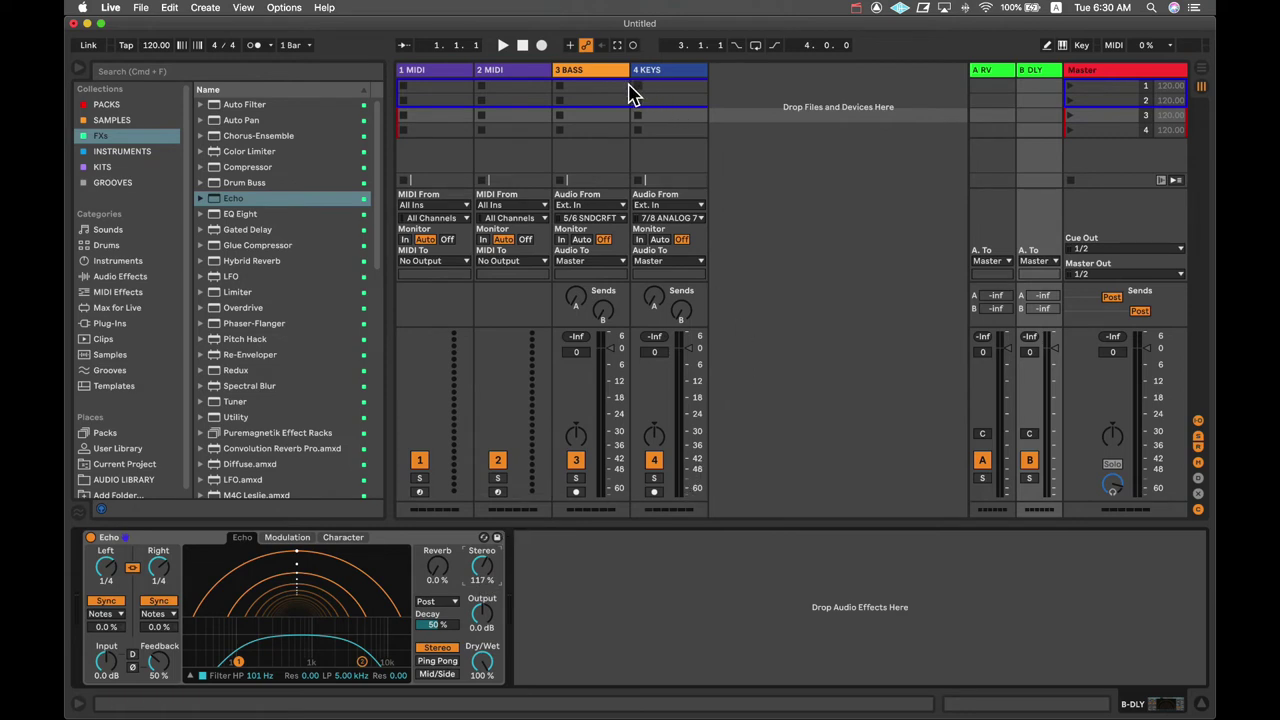
# Insert a new audio track after the KEYS track and delete its preloaded EQ Eight.
pyautogui.click(572, 72)
pyautogui.click(650, 72)
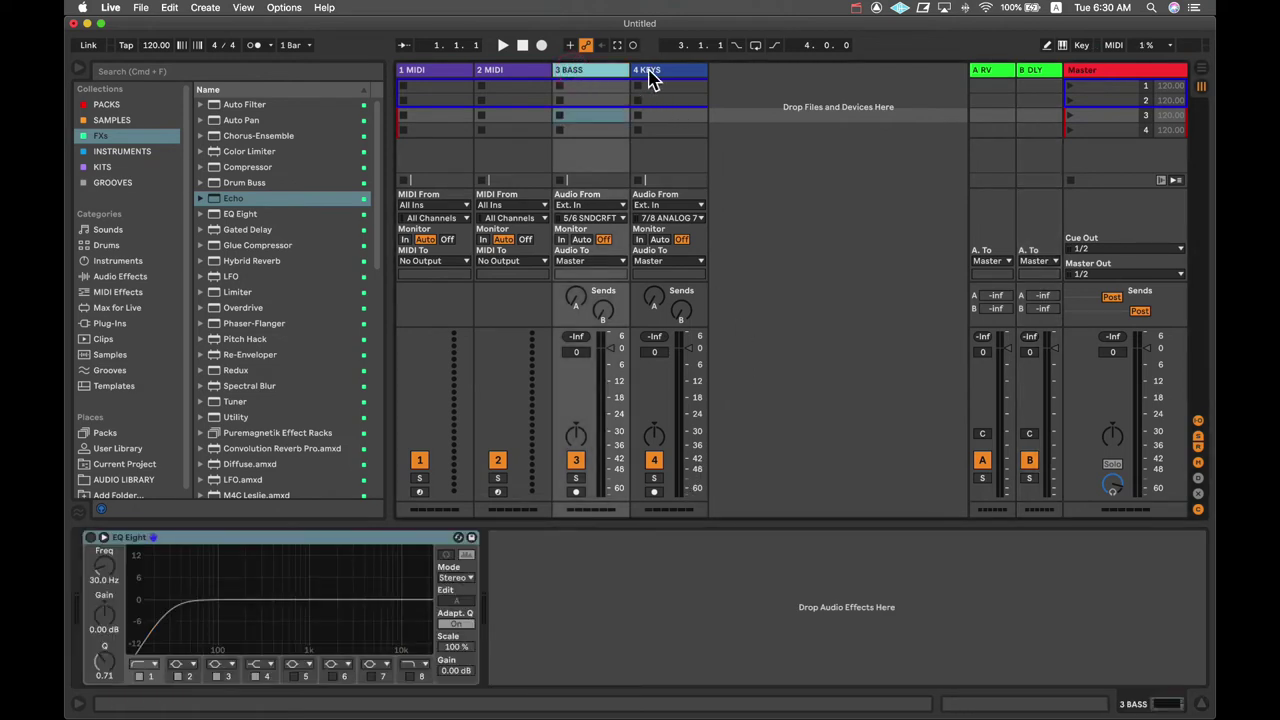
pyautogui.click(607, 74)
pyautogui.click(640, 72)
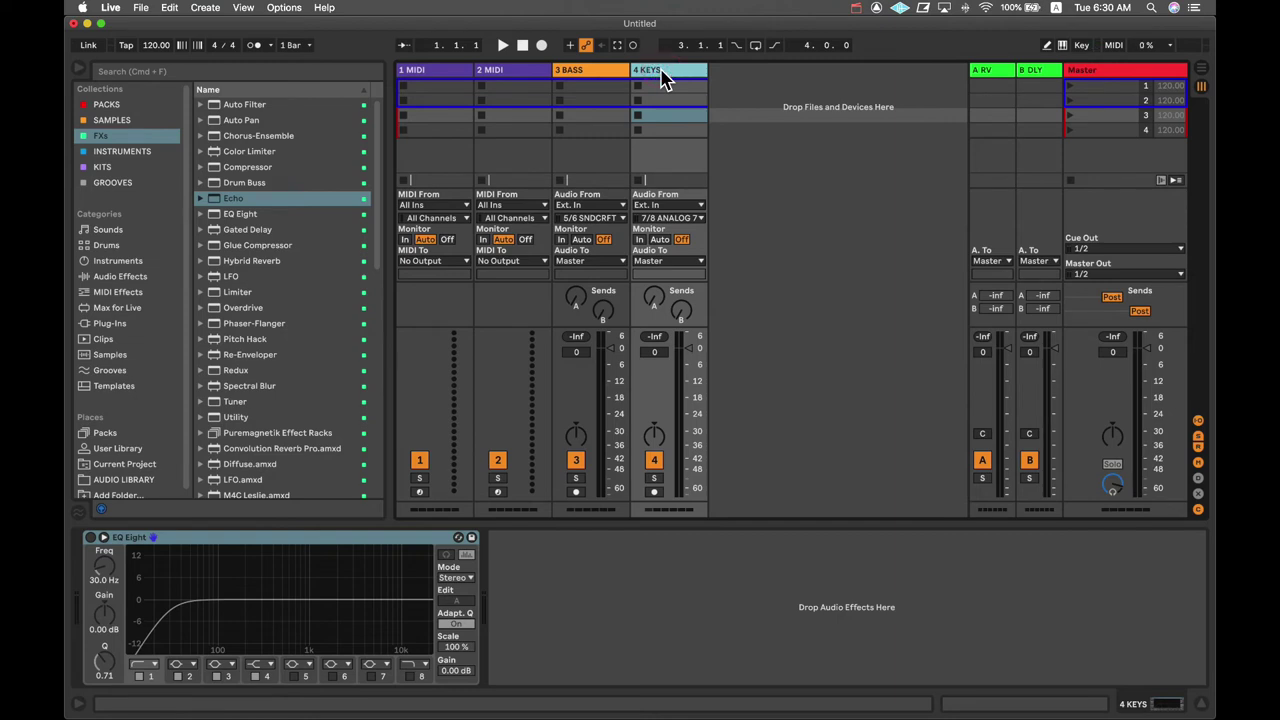
pyautogui.press('super+t')
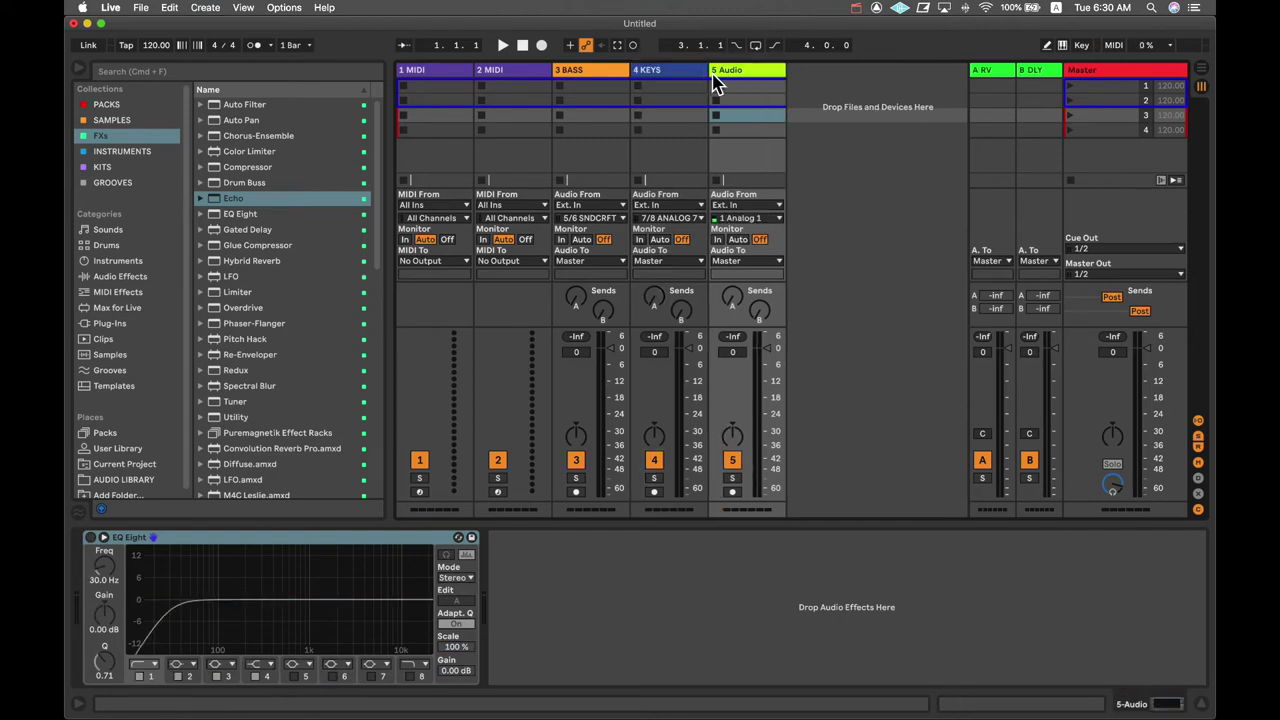
pyautogui.click(171, 538)
pyautogui.press('Delete')
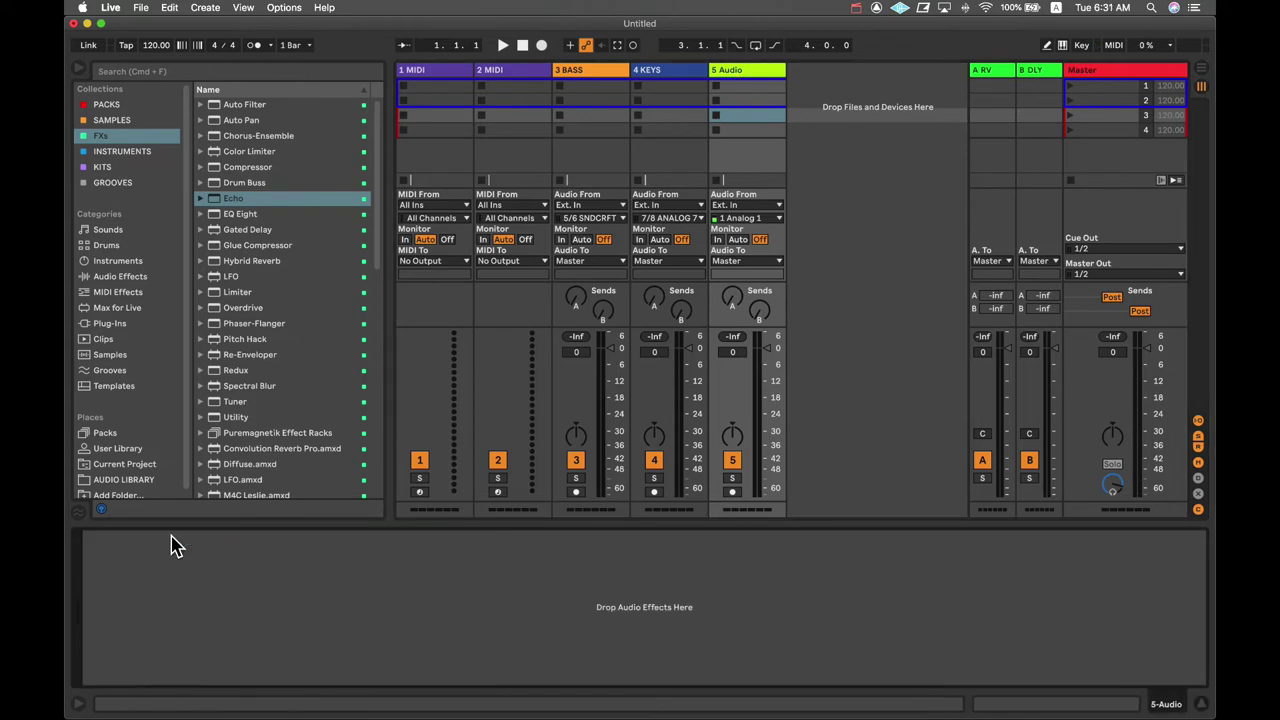
# Add EQ Eight followed by Compressor from the FXs collection to audio track 5.
pyautogui.click(257, 216)
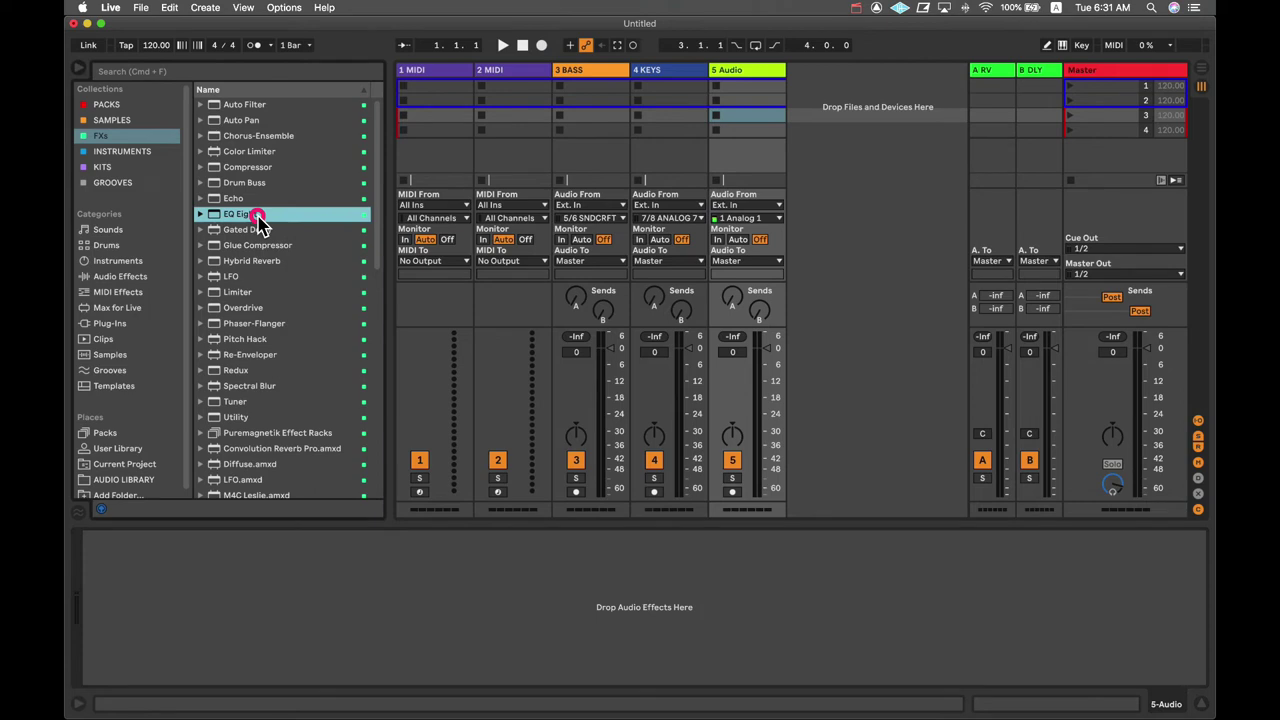
pyautogui.moveTo(257, 216); pyautogui.dragTo(155, 638)
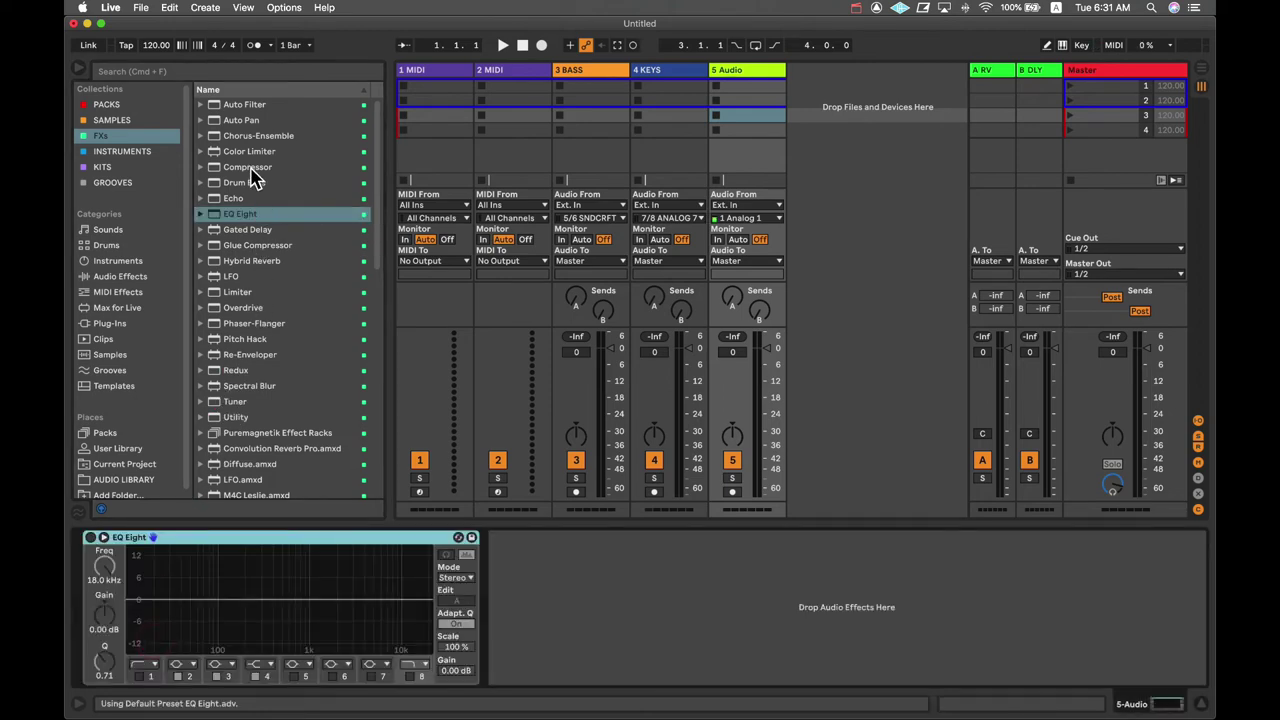
pyautogui.moveTo(252, 168); pyautogui.dragTo(512, 597)
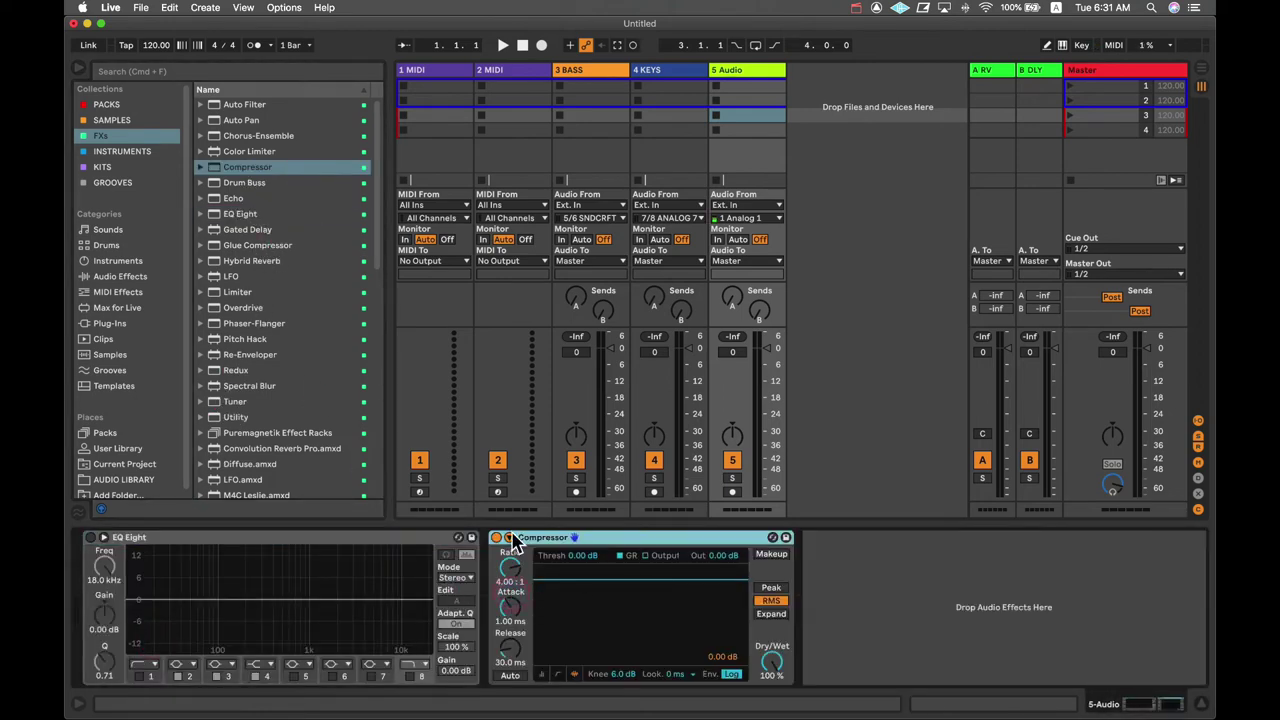
# Deactivate the Compressor on audio track 5 and save the track as the default audio track, overwriting the existing default.
pyautogui.click(498, 537)
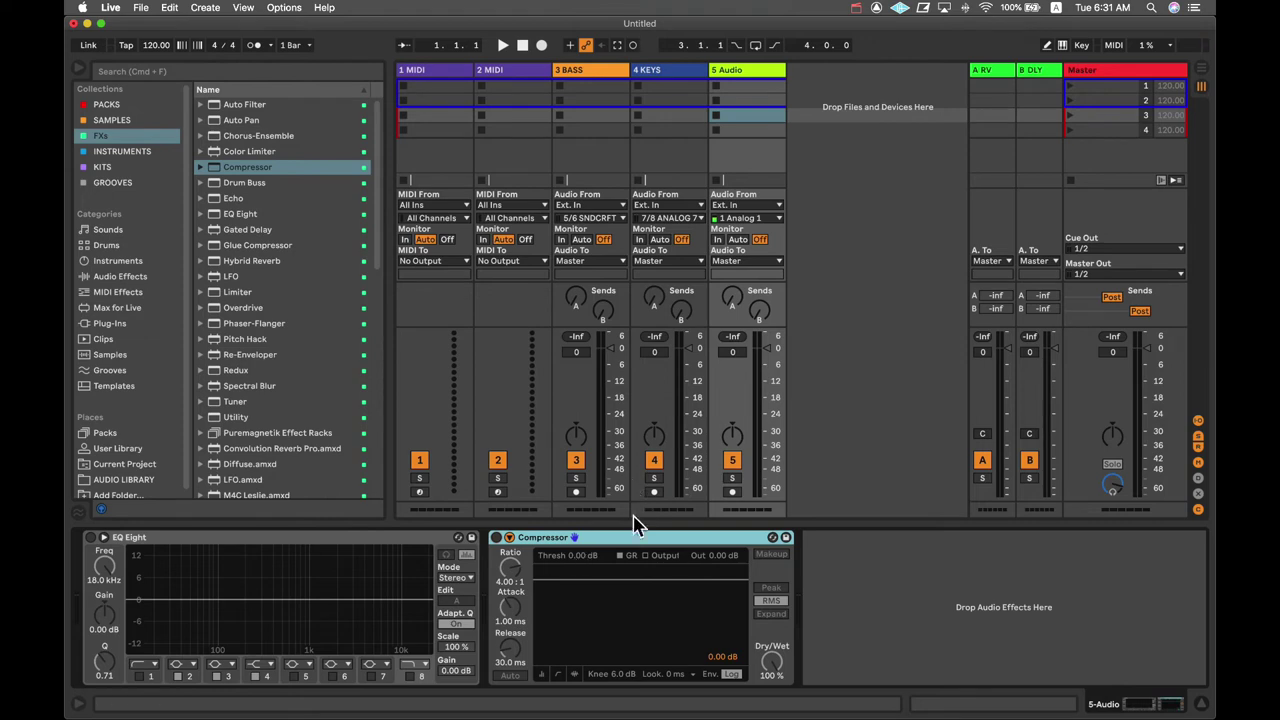
pyautogui.rightClick(740, 80)
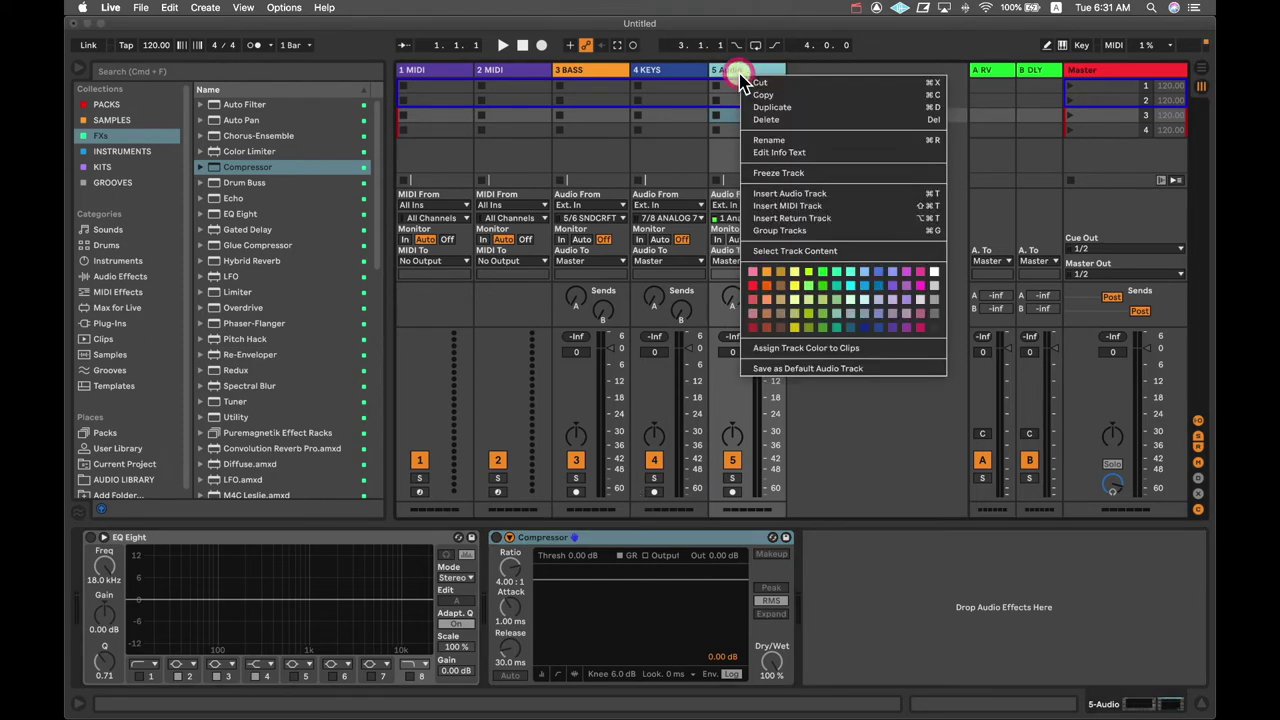
pyautogui.click(762, 370)
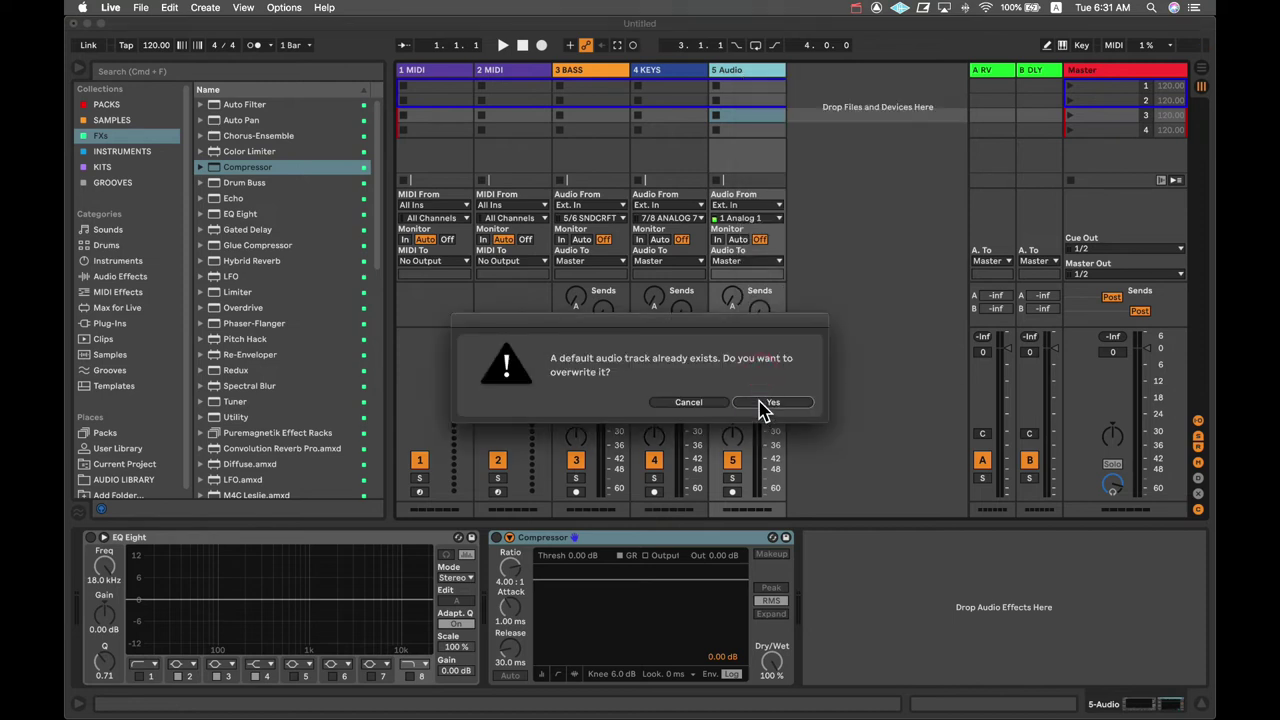
pyautogui.click(762, 403)
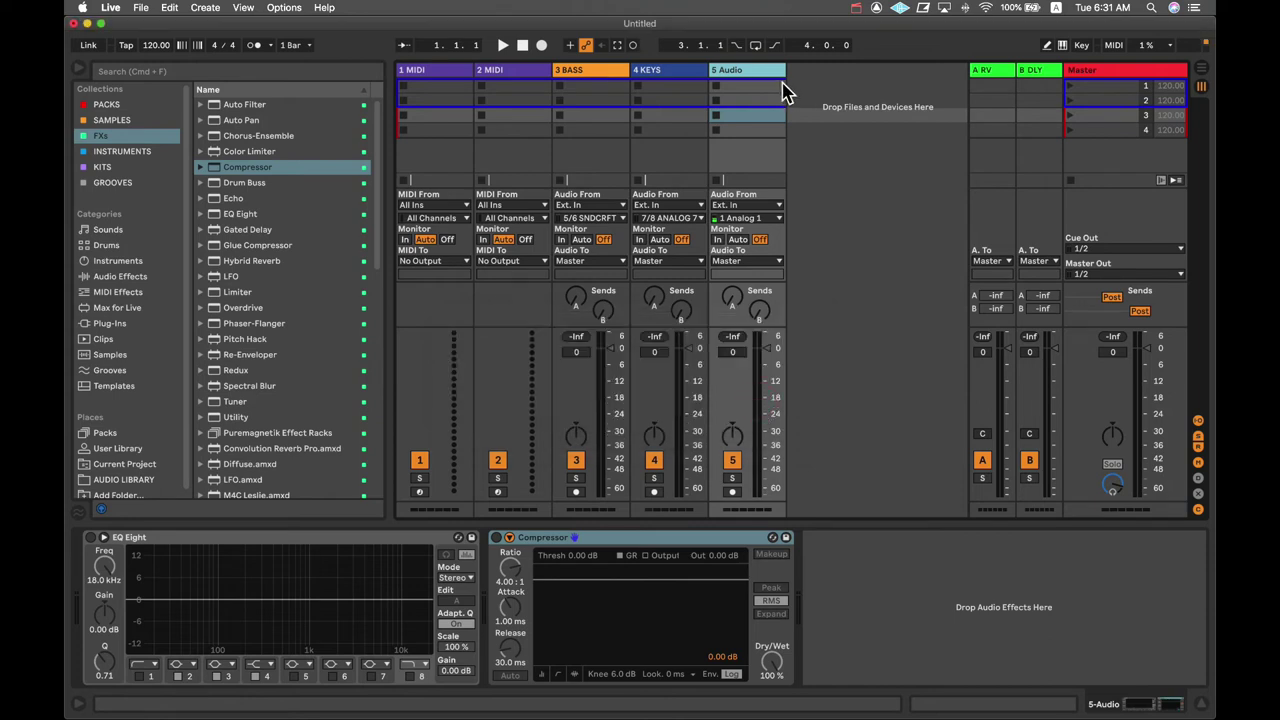
# Test the saved default by replacing audio track 5 with a newly inserted audio track, and delete the test track.
pyautogui.press('Delete')
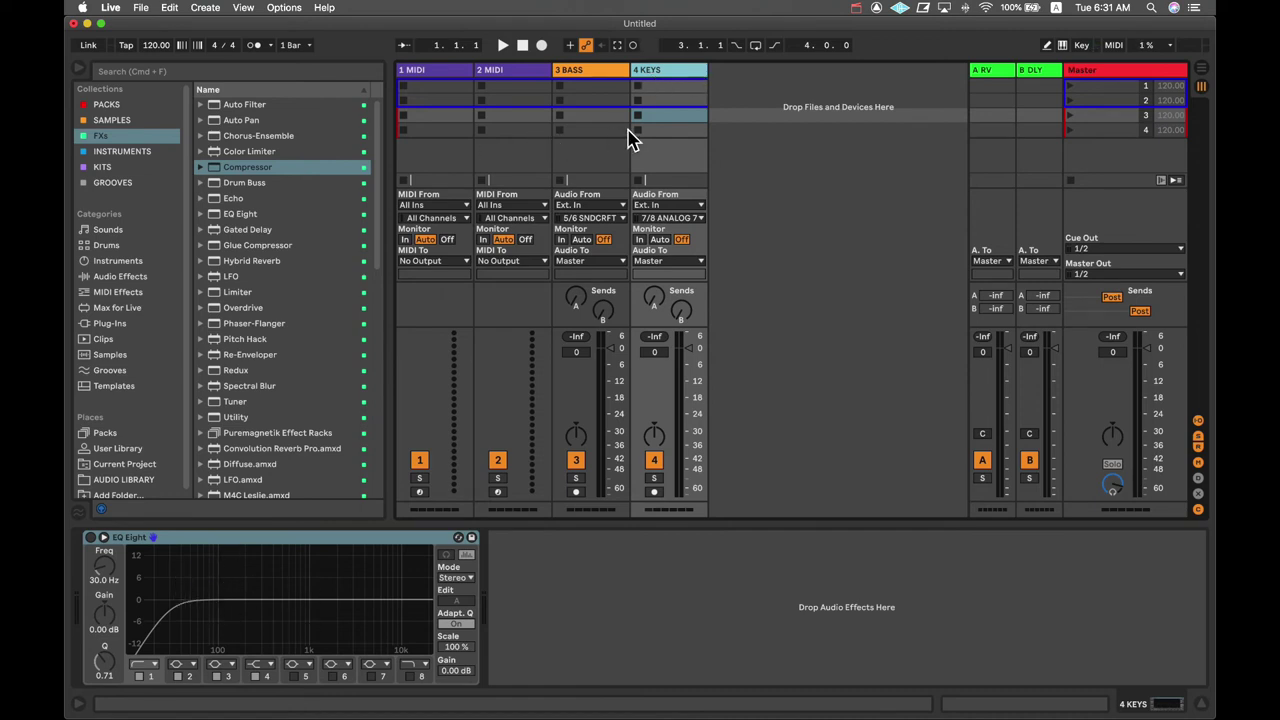
pyautogui.press('super+t')
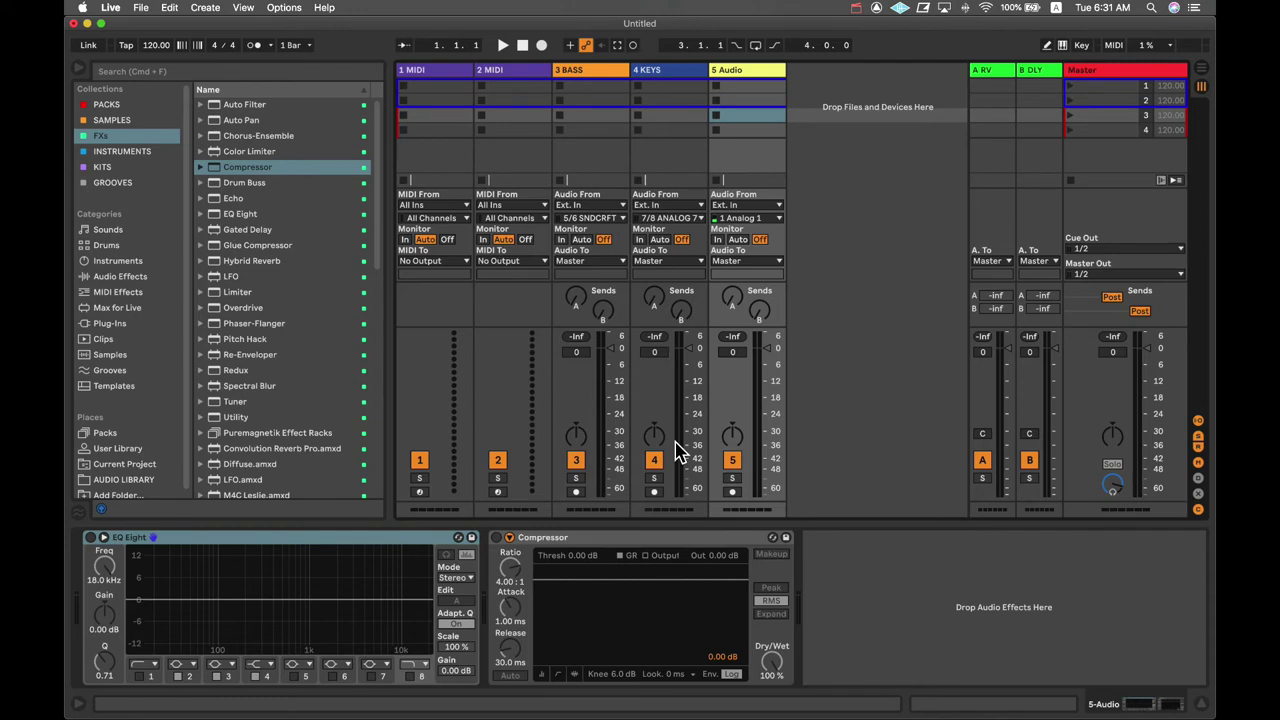
pyautogui.click(734, 70)
pyautogui.press('Delete')
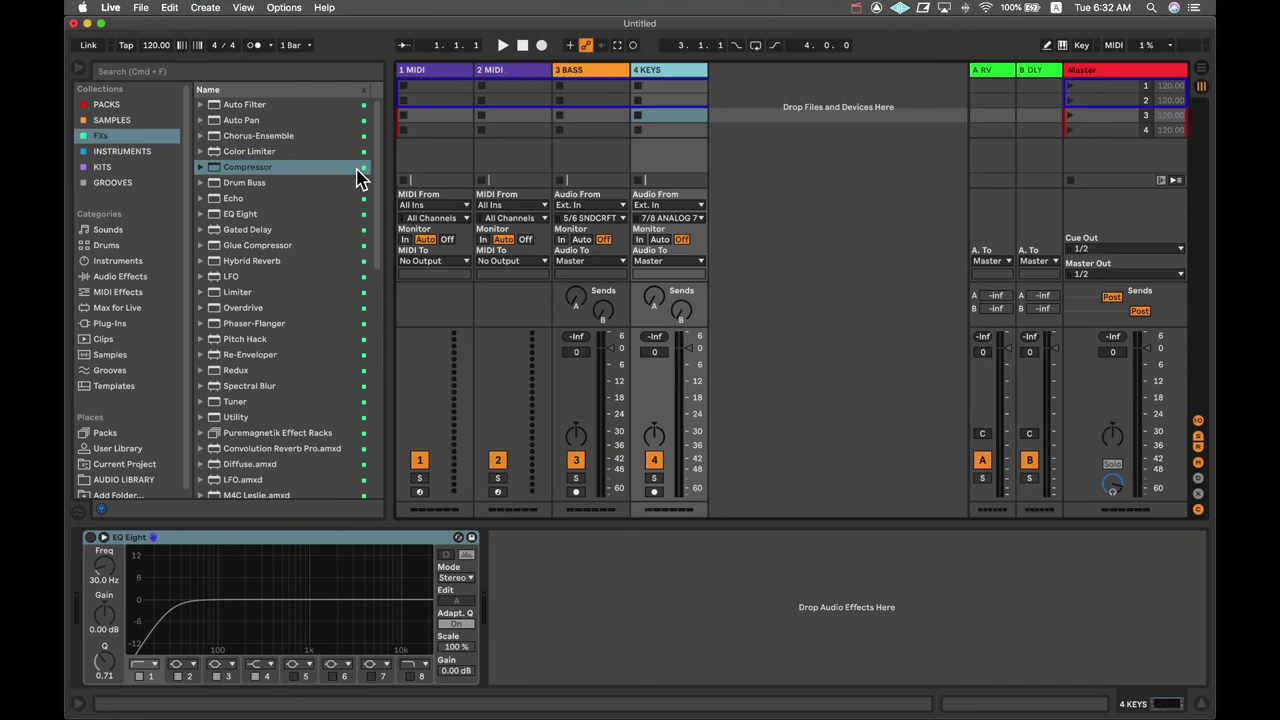
# Create a magenta Drum Rack track from the Drums category and move it to the first track position.
pyautogui.click(108, 245)
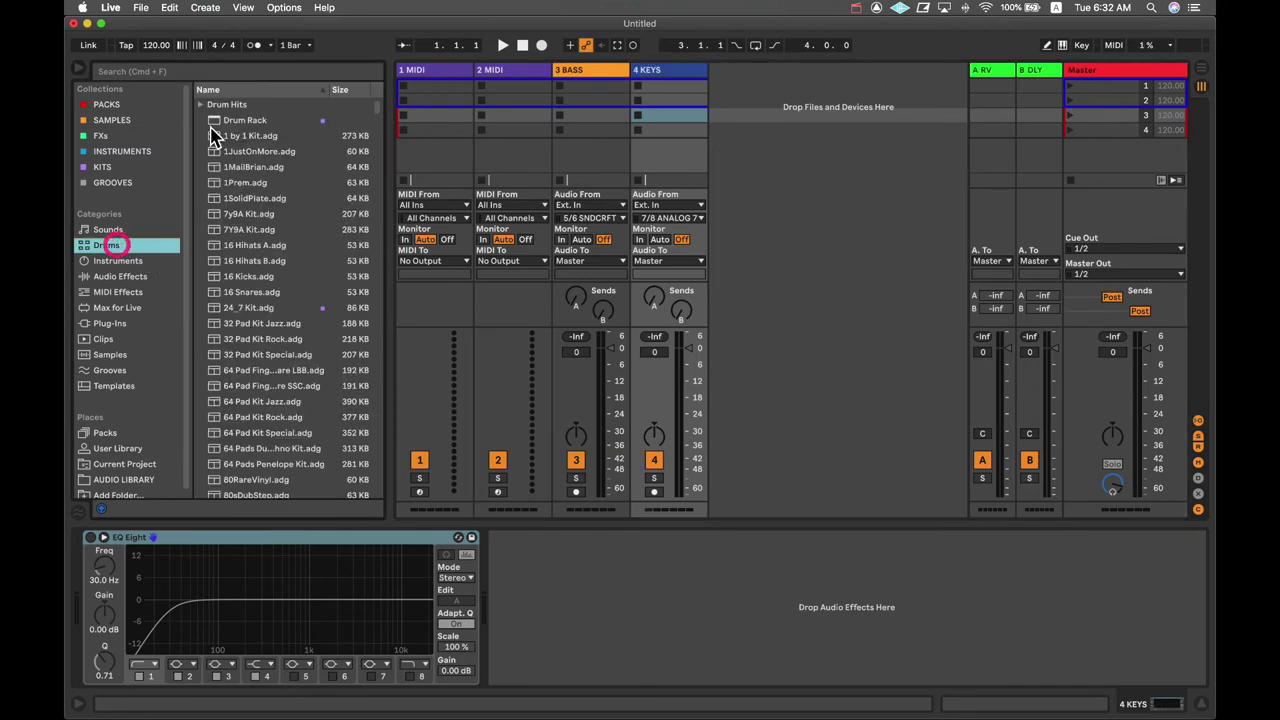
pyautogui.moveTo(234, 121); pyautogui.dragTo(766, 88)
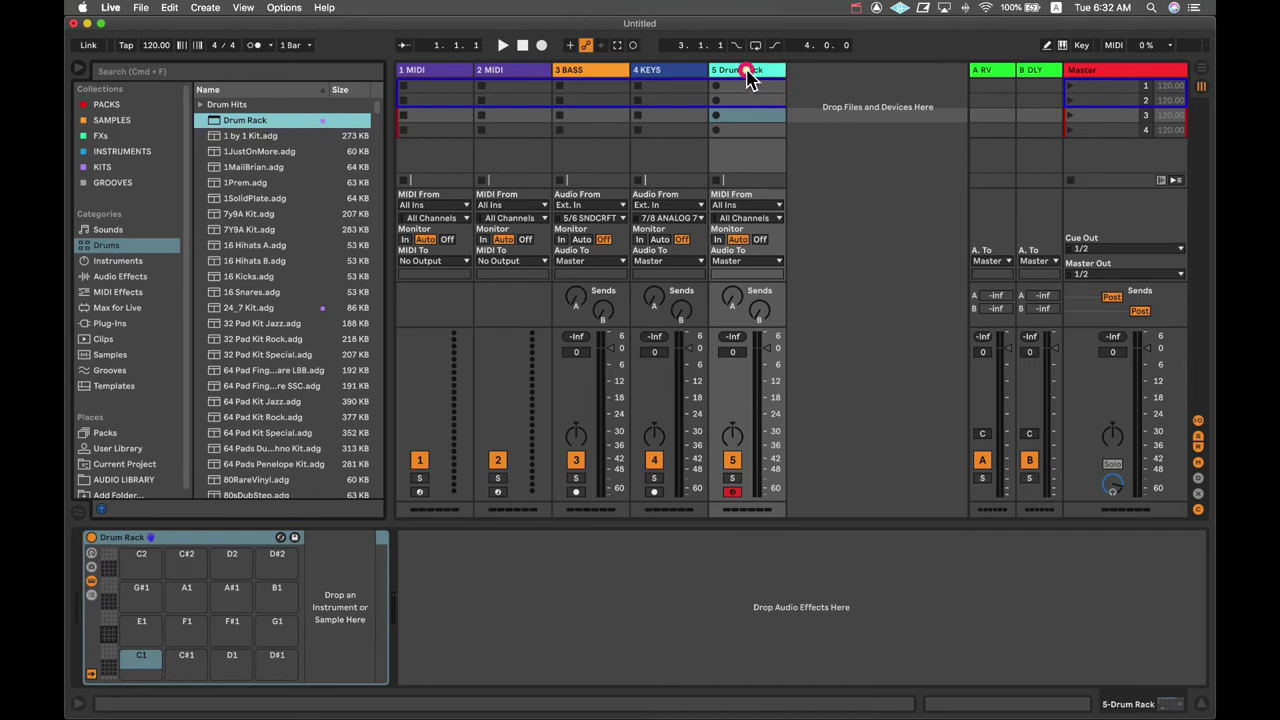
pyautogui.rightClick(748, 78)
pyautogui.click(923, 273)
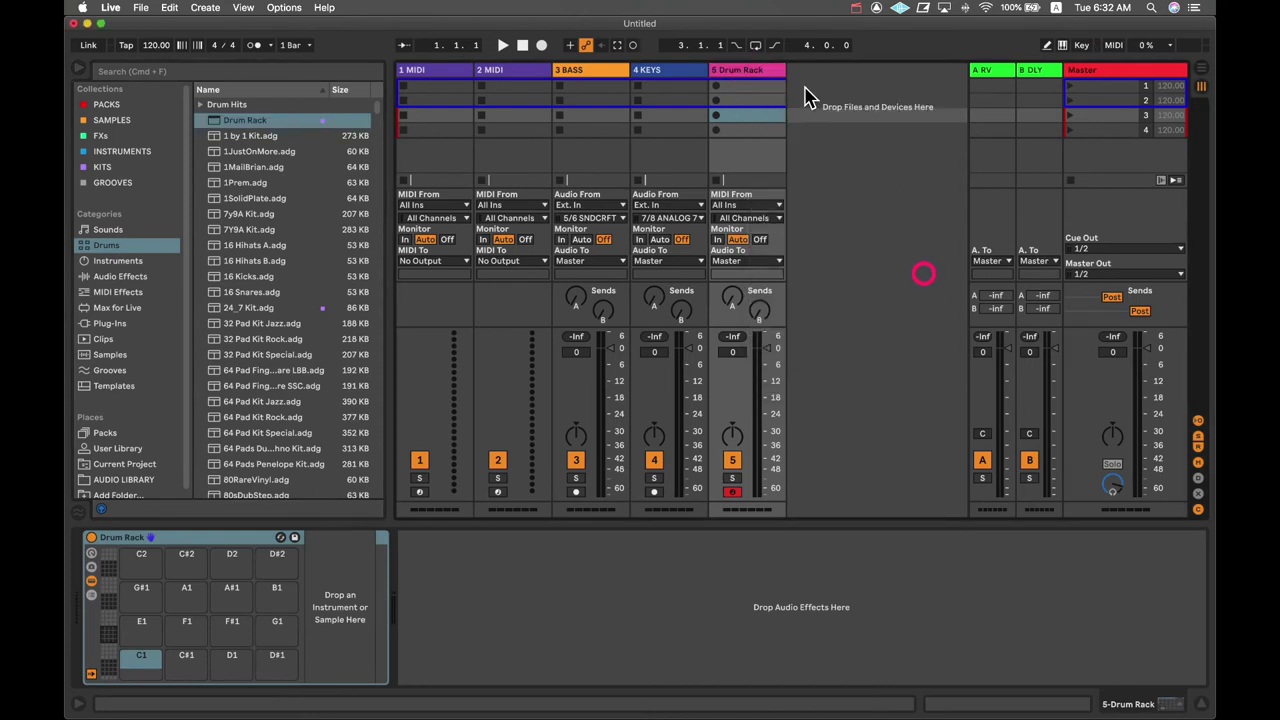
pyautogui.moveTo(766, 74); pyautogui.dragTo(414, 78)
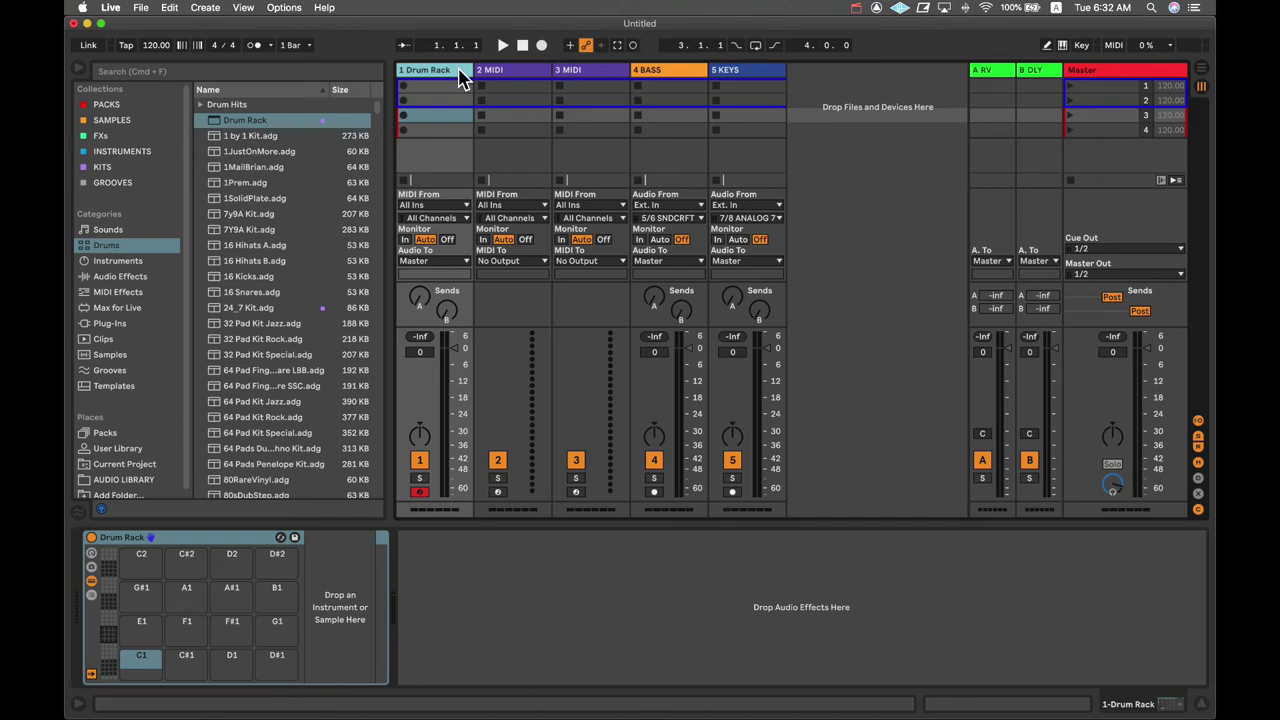
# Insert a MIDI track after the Drum Rack track and load Wavetable from the INSTRUMENTS collection onto it.
pyautogui.press('super+shift+t')
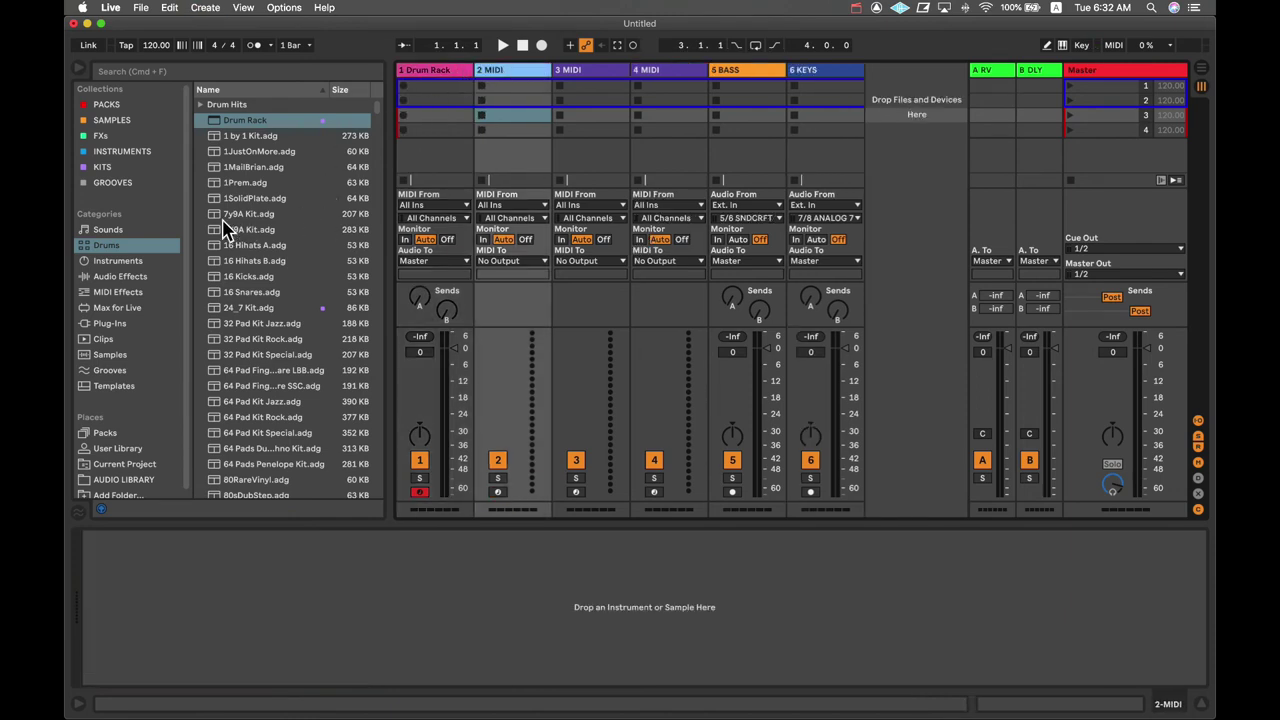
pyautogui.click(157, 153)
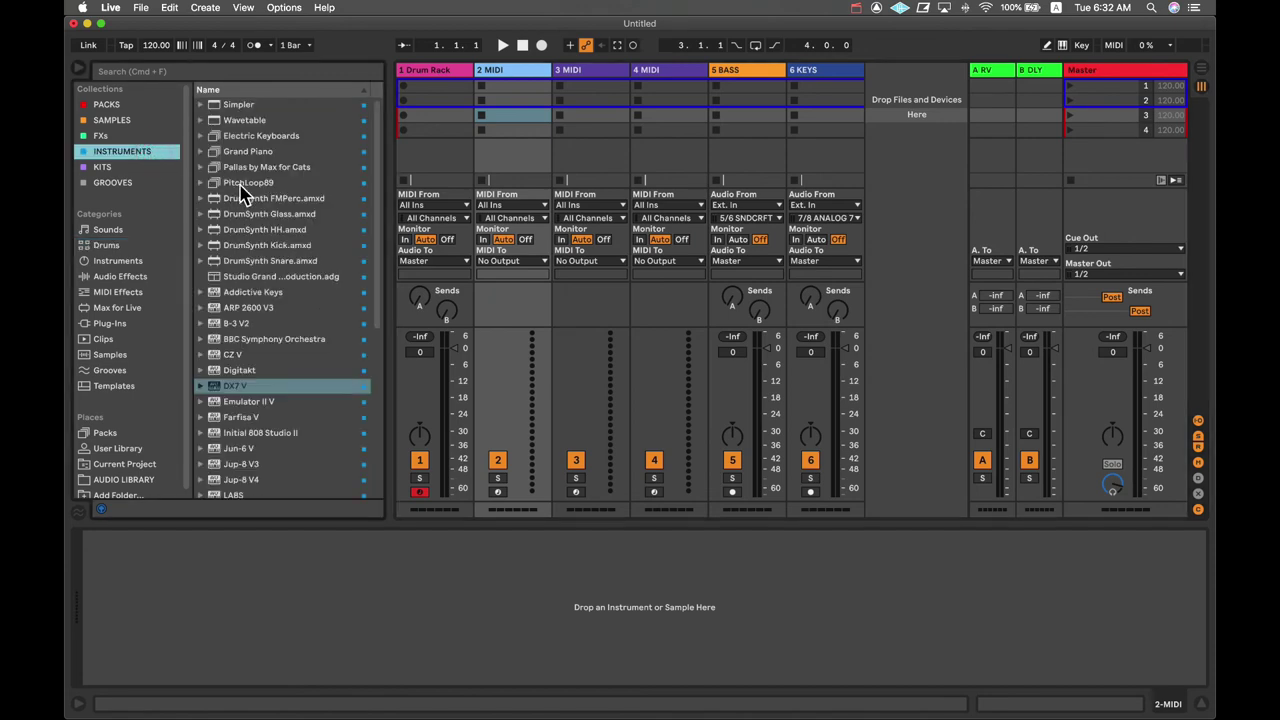
pyautogui.click(249, 121)
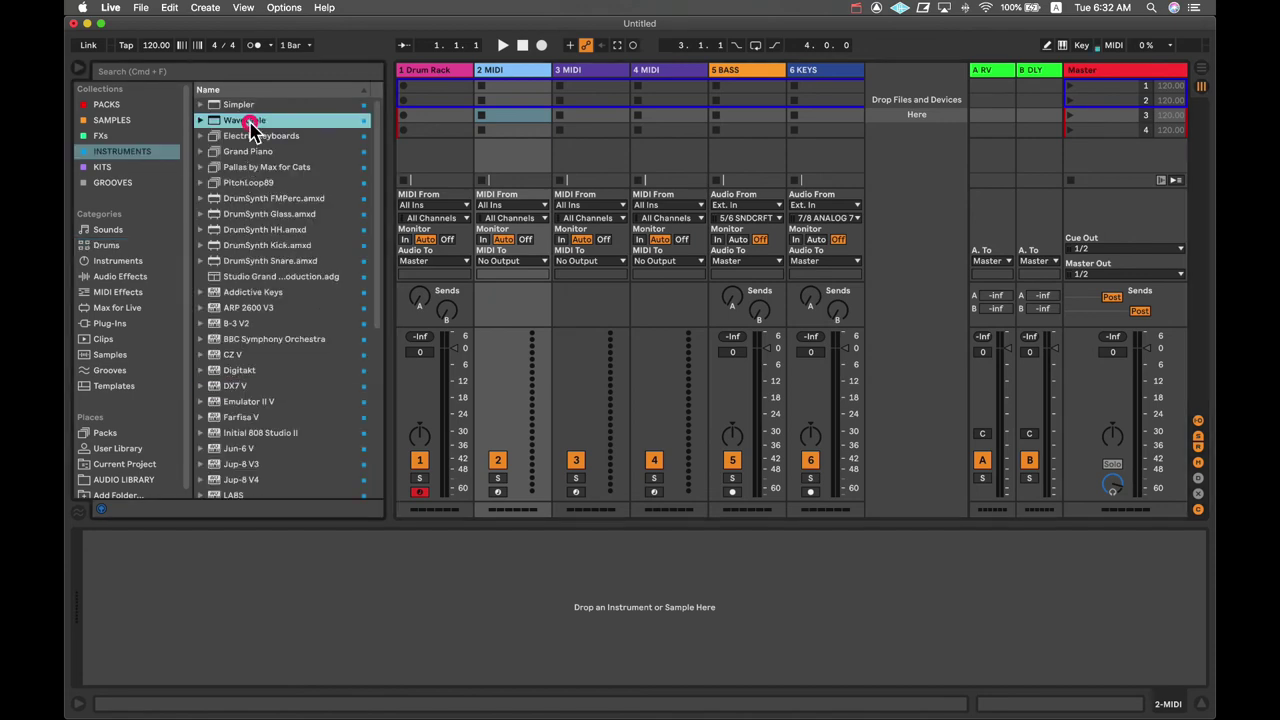
pyautogui.moveTo(249, 121); pyautogui.dragTo(520, 116)
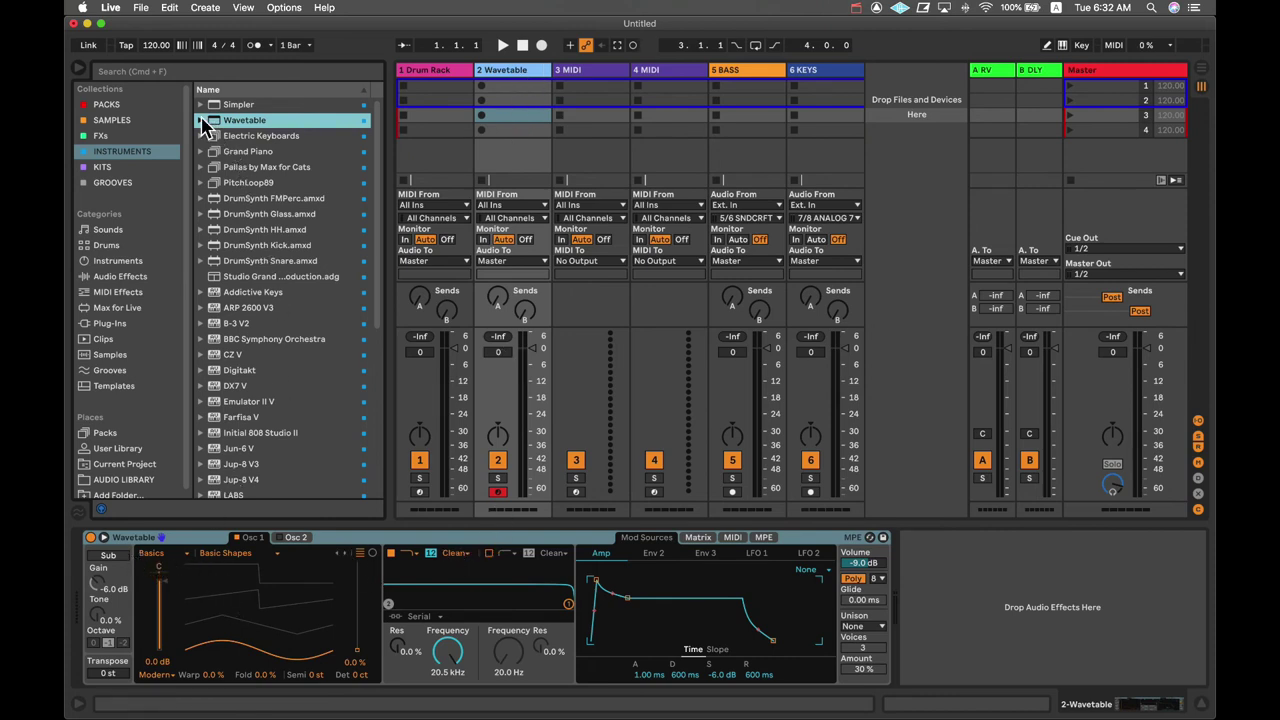
# Replace the plain Wavetable on track 2 with the E-Piano Light preset from Wavetable's Piano & Keys folder.
pyautogui.click(201, 120)
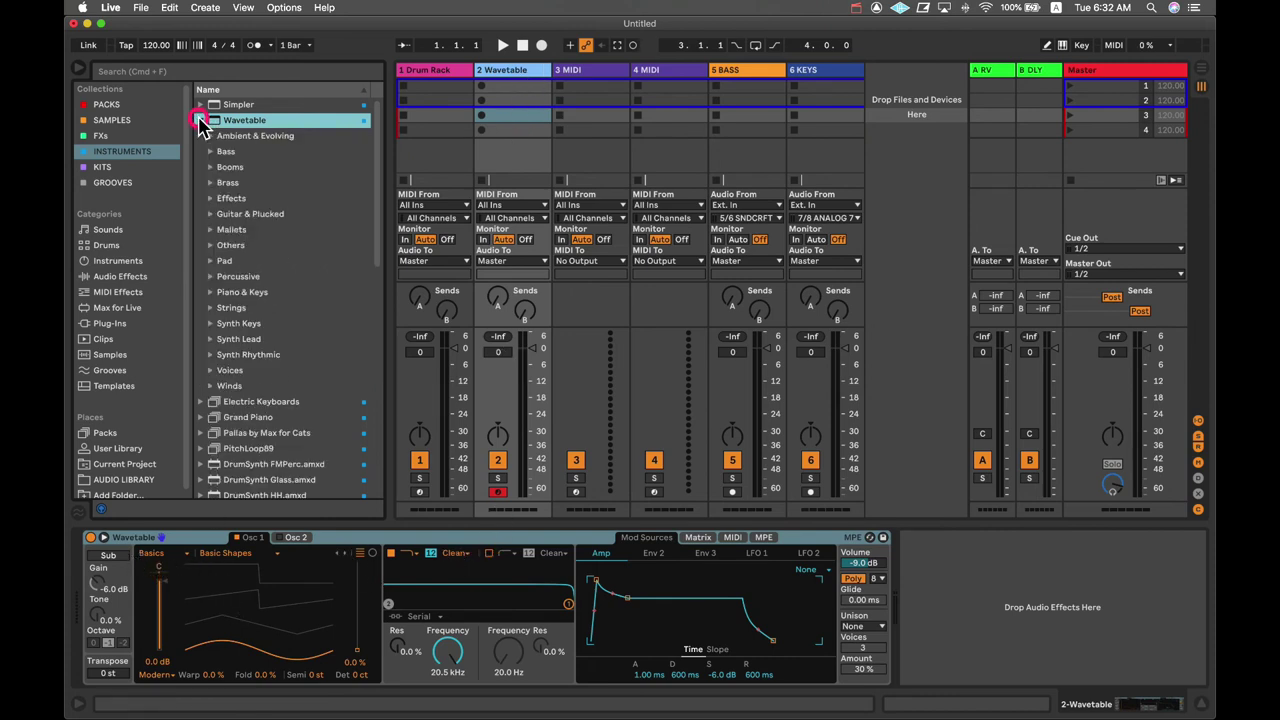
pyautogui.click(212, 292)
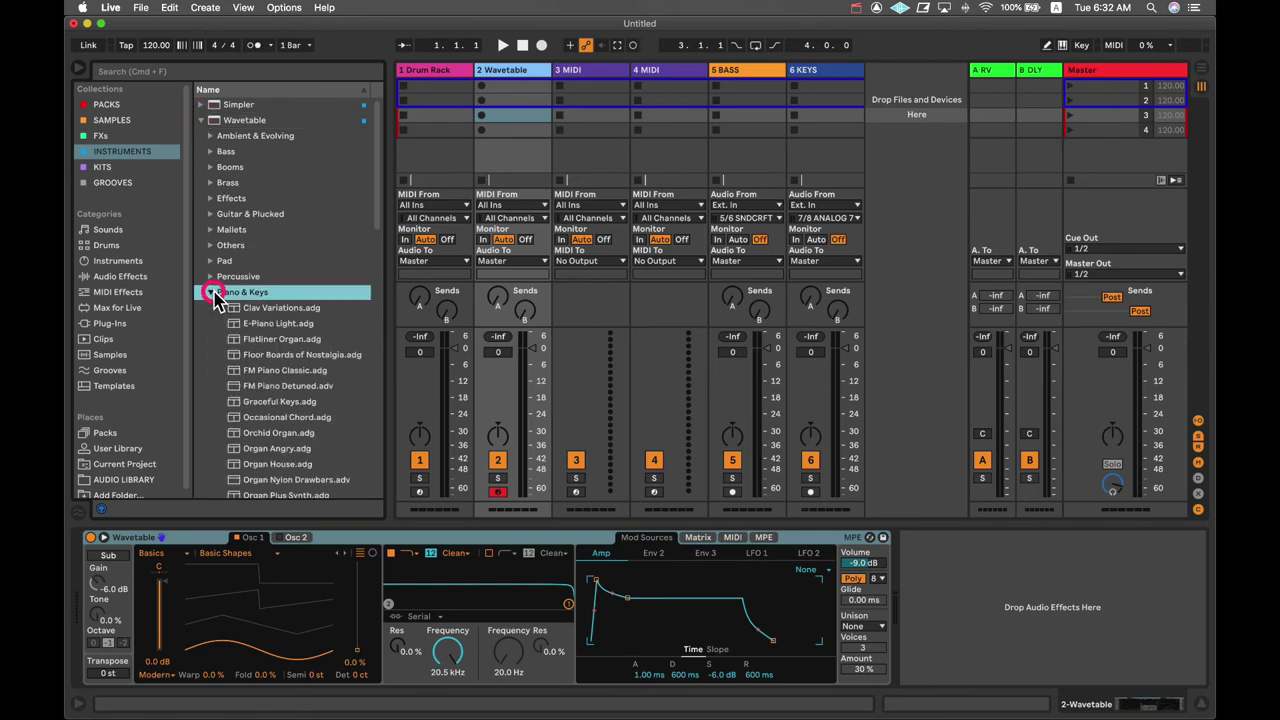
pyautogui.click(264, 325)
pyautogui.moveTo(262, 330); pyautogui.dragTo(190, 540)
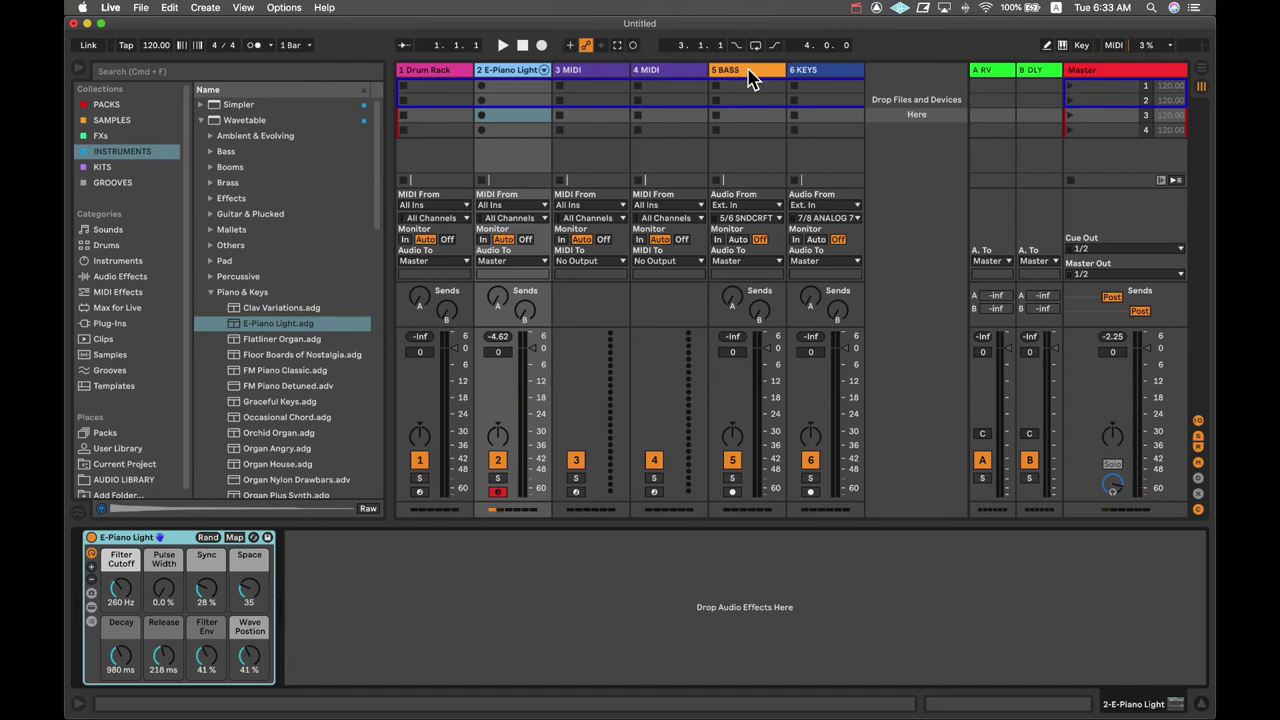
# Color the E-Piano Light track dark blue.
pyautogui.rightClick(528, 72)
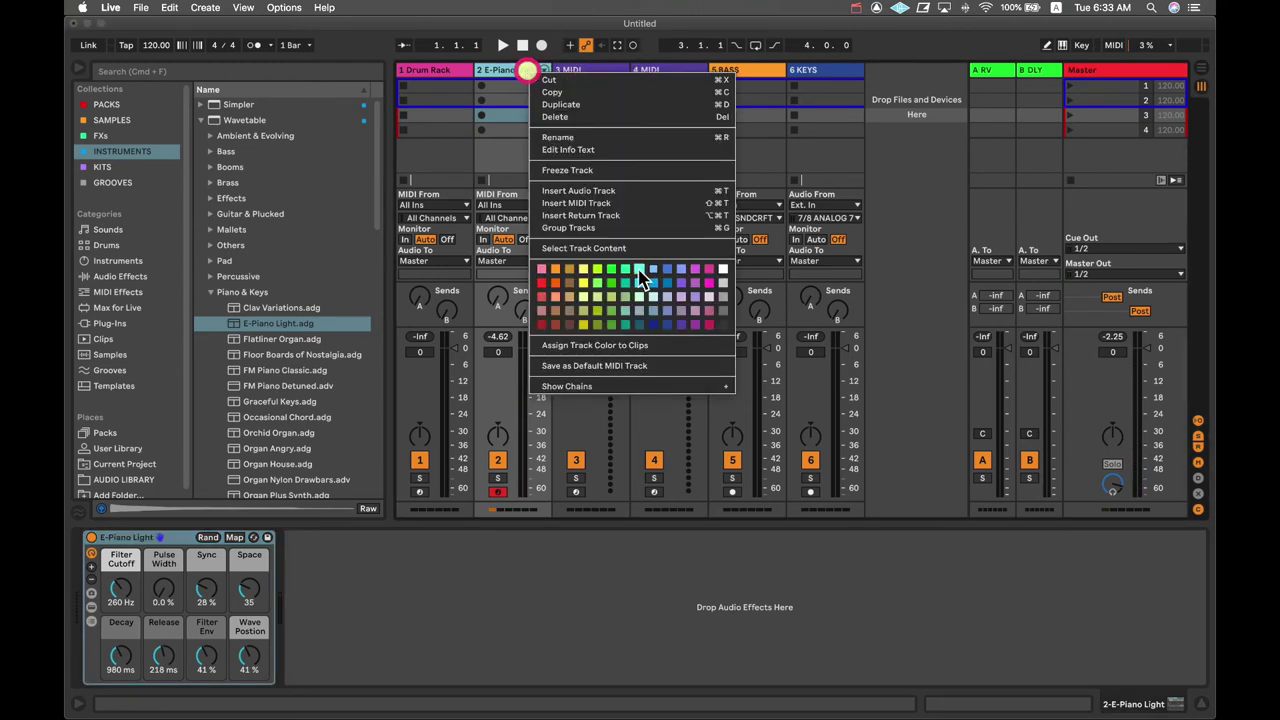
pyautogui.click(664, 325)
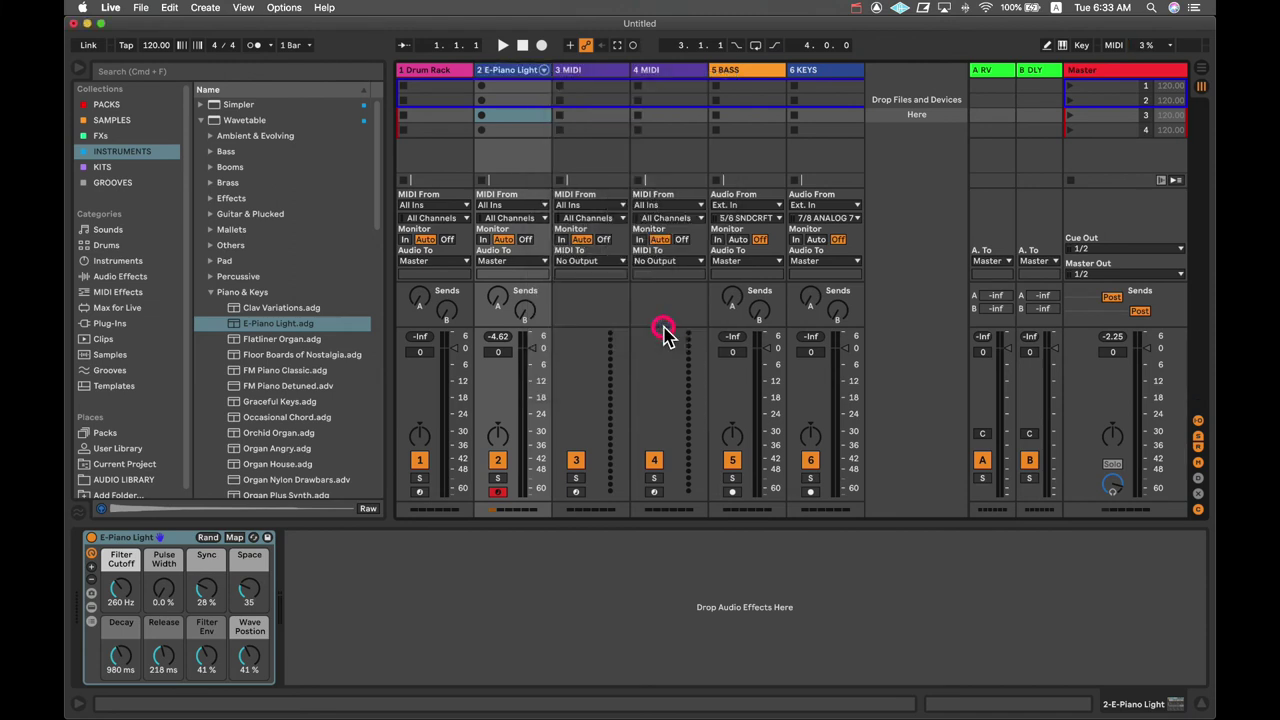
pyautogui.click(914, 100)
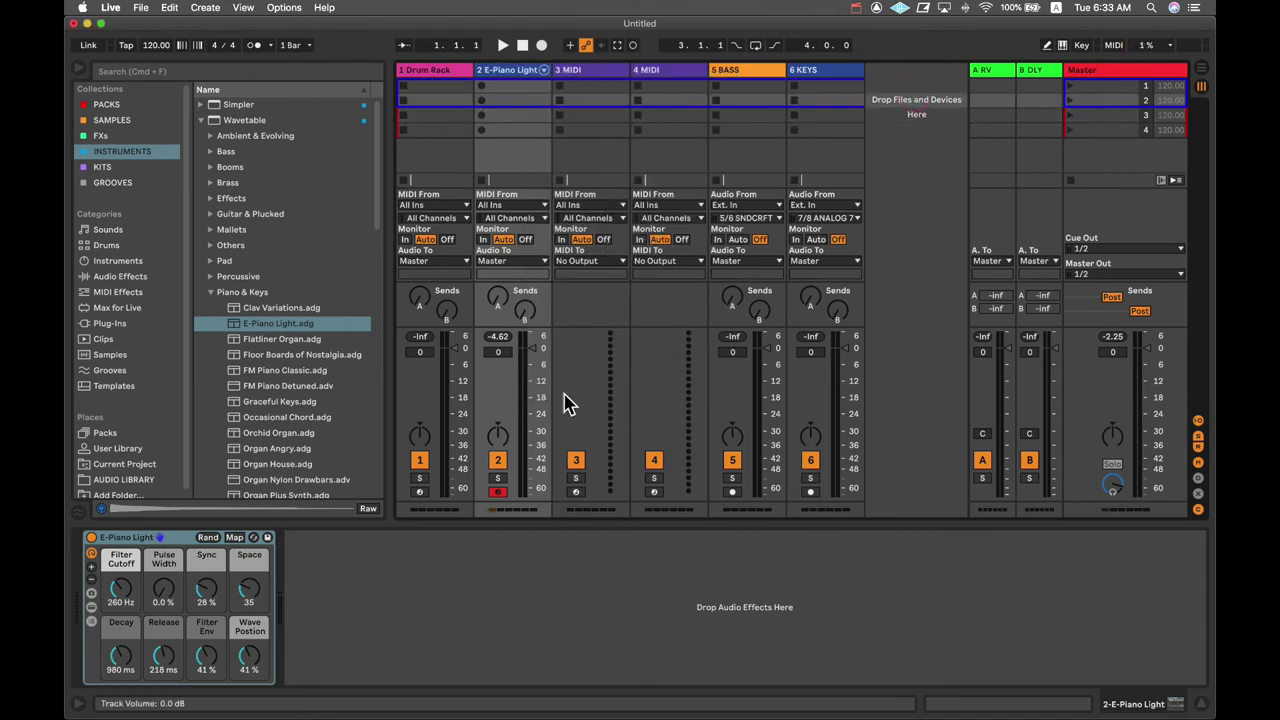
# Save the Live set as a template named TEMPLATE DEMO in the User Library's Templates folder.
pyautogui.click(113, 386)
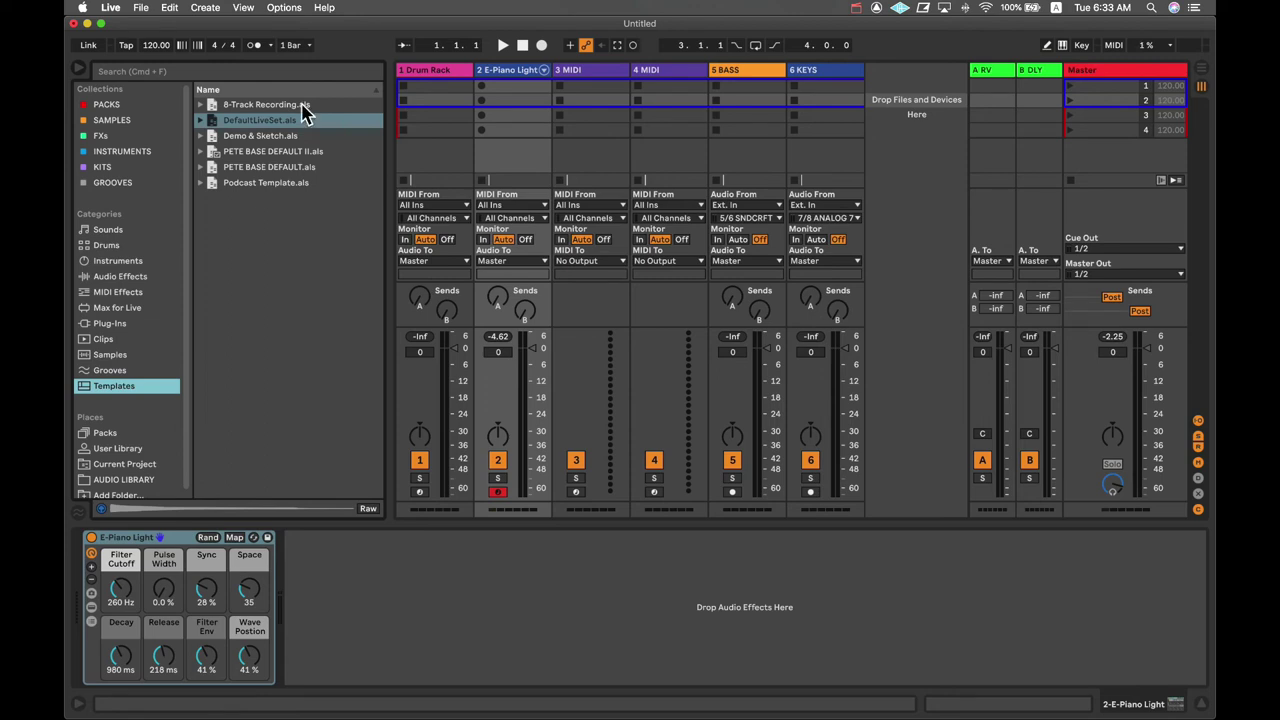
pyautogui.click(142, 8)
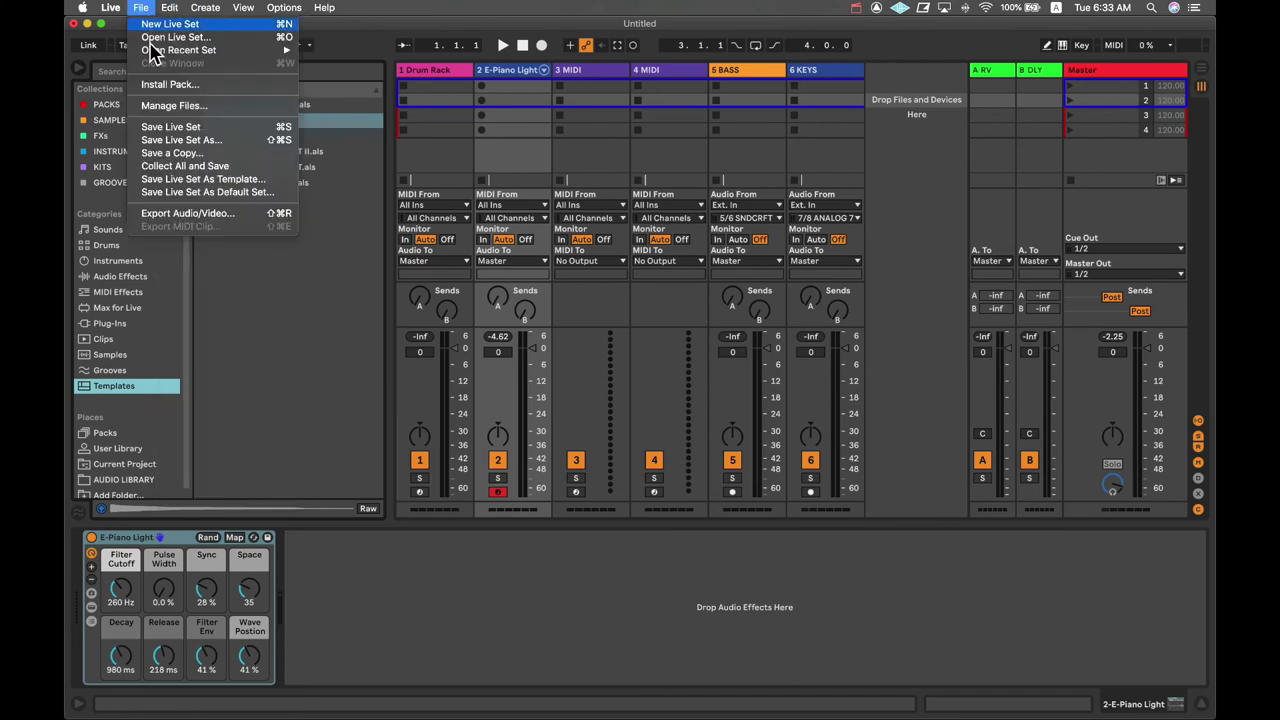
pyautogui.click(176, 186)
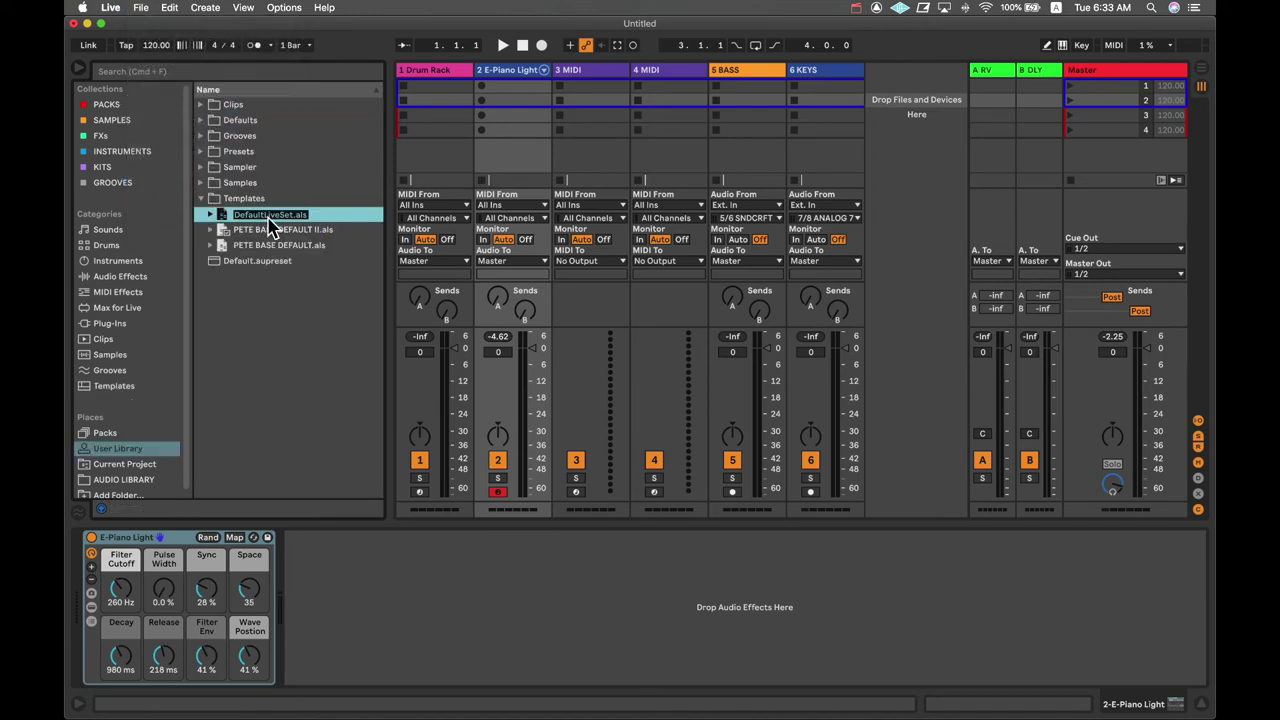
pyautogui.write('TEMPLATE DEMO')
pyautogui.press('Return')
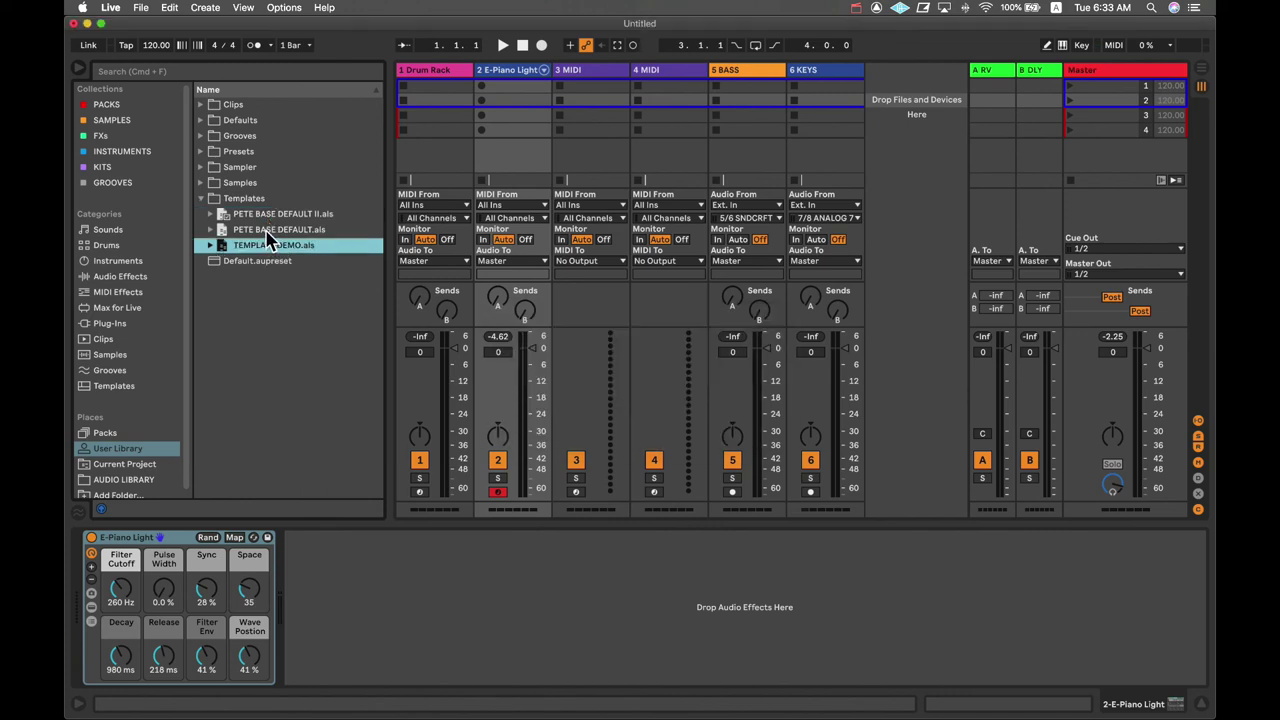
pyautogui.click(264, 232)
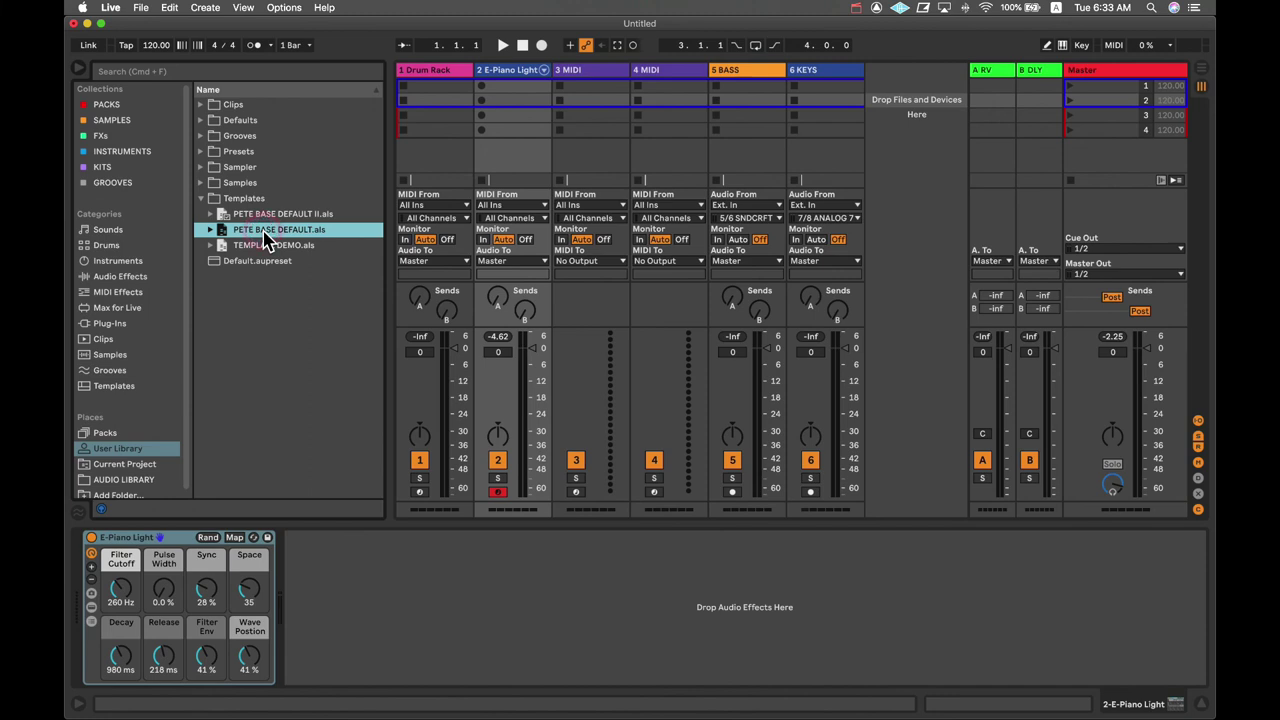
pyautogui.rightClick(264, 232)
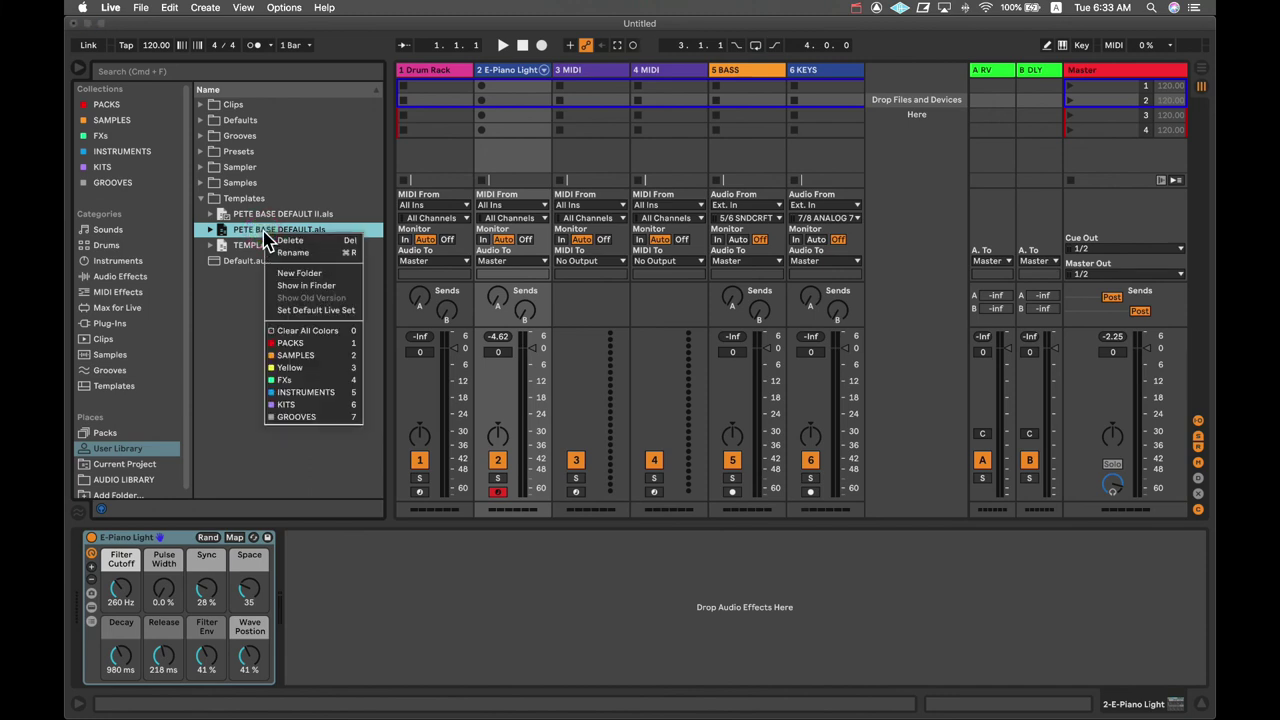
pyautogui.click(256, 249)
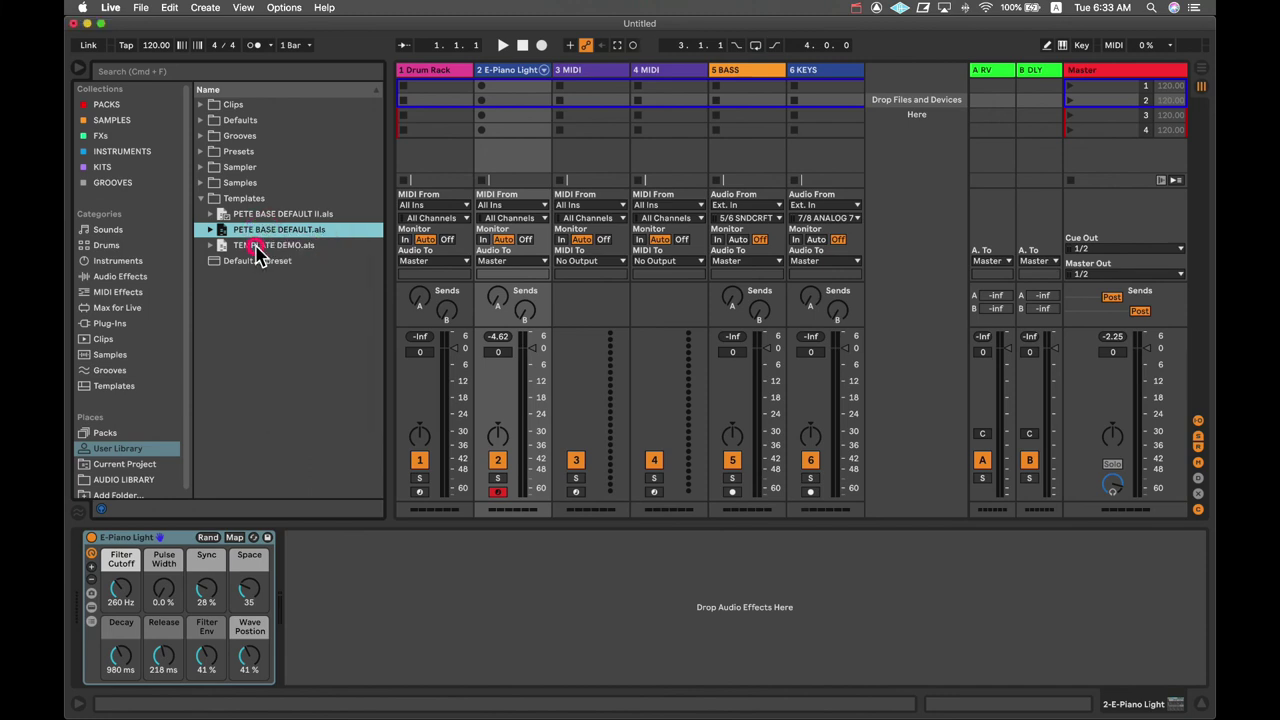
# Set the TEMPLATE DEMO.als template as the default Live set.
pyautogui.click(285, 248)
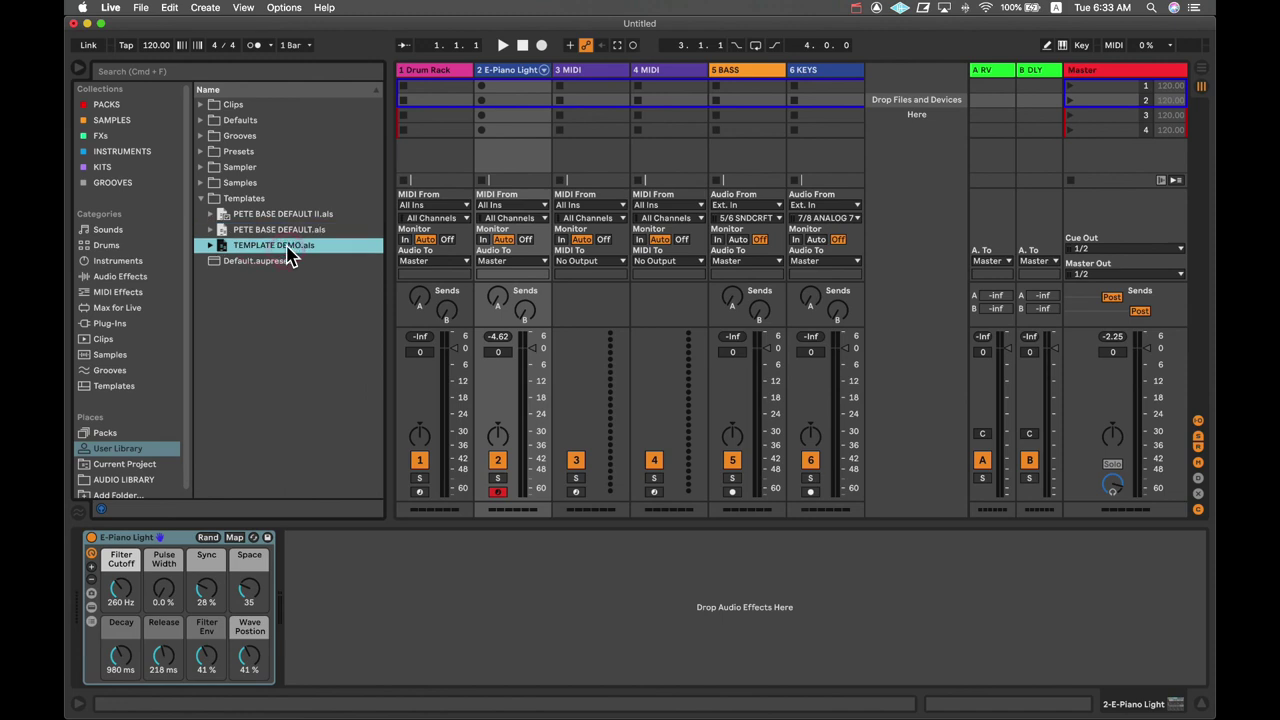
pyautogui.rightClick(288, 255)
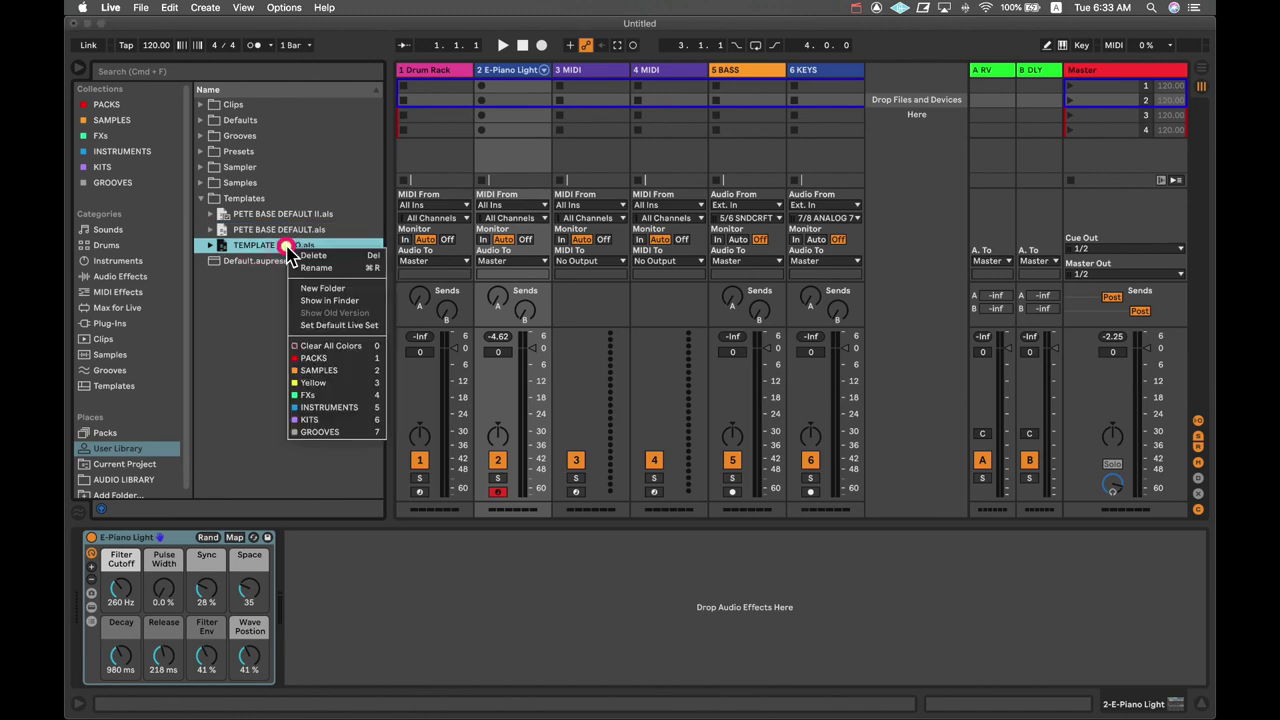
pyautogui.click(321, 330)
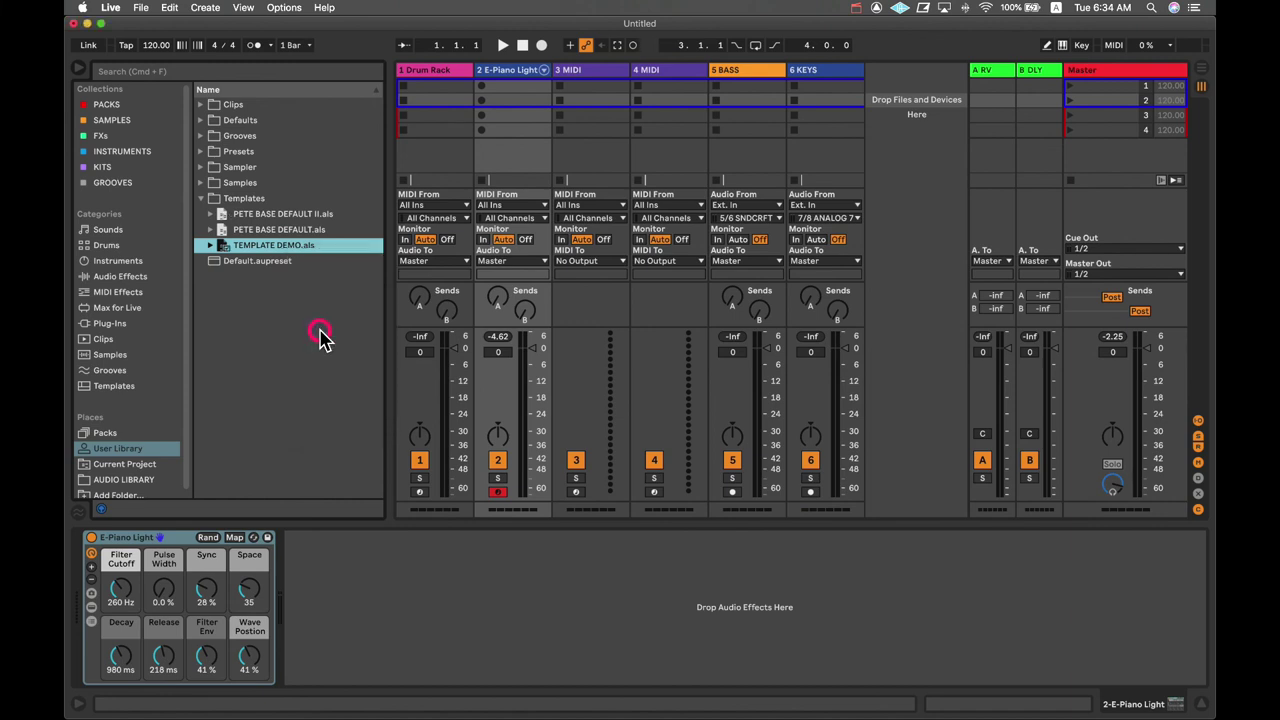
# Create a new Live set from the default template and show the Master track's effects chain.
pyautogui.click(141, 8)
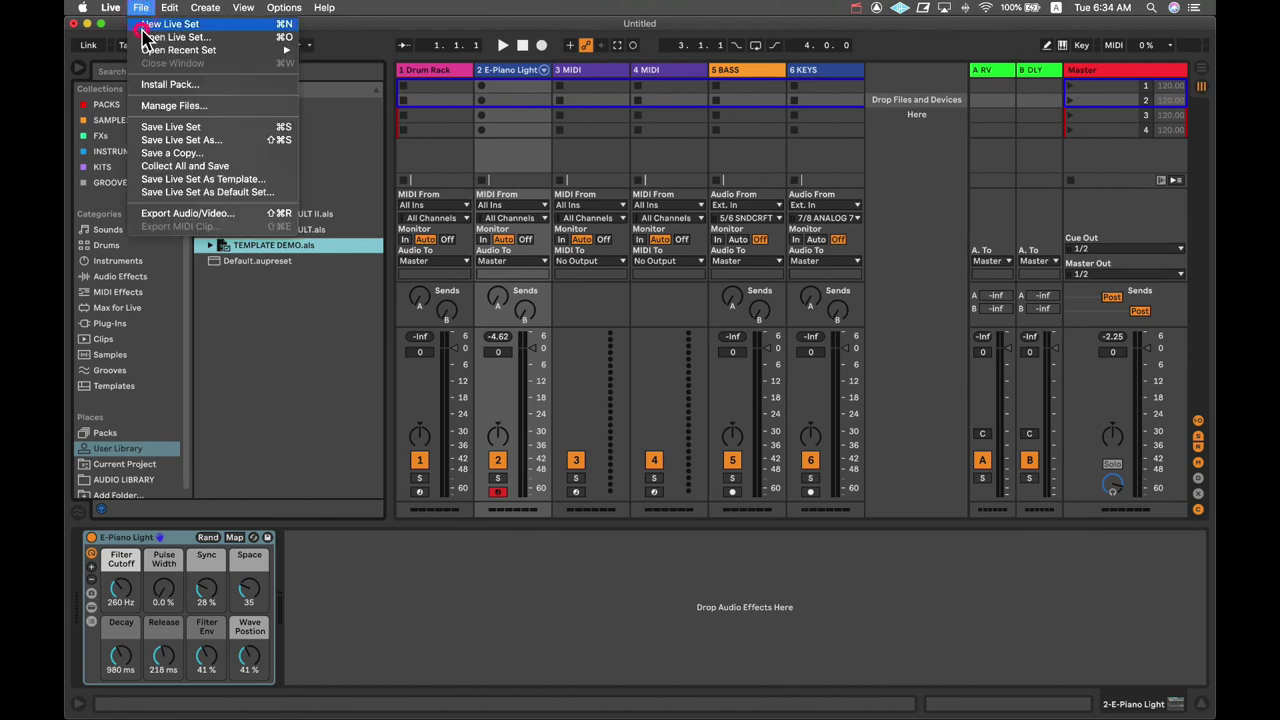
pyautogui.click(146, 28)
pyautogui.click(527, 404)
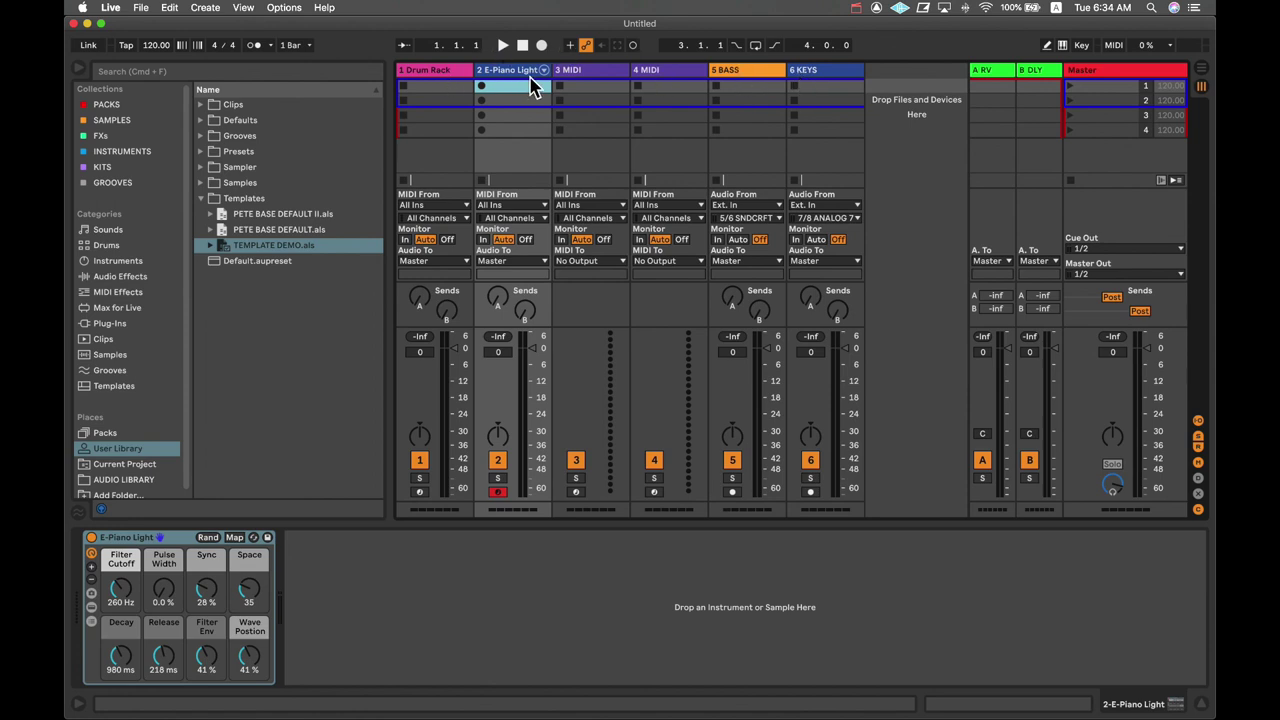
pyautogui.click(1121, 74)
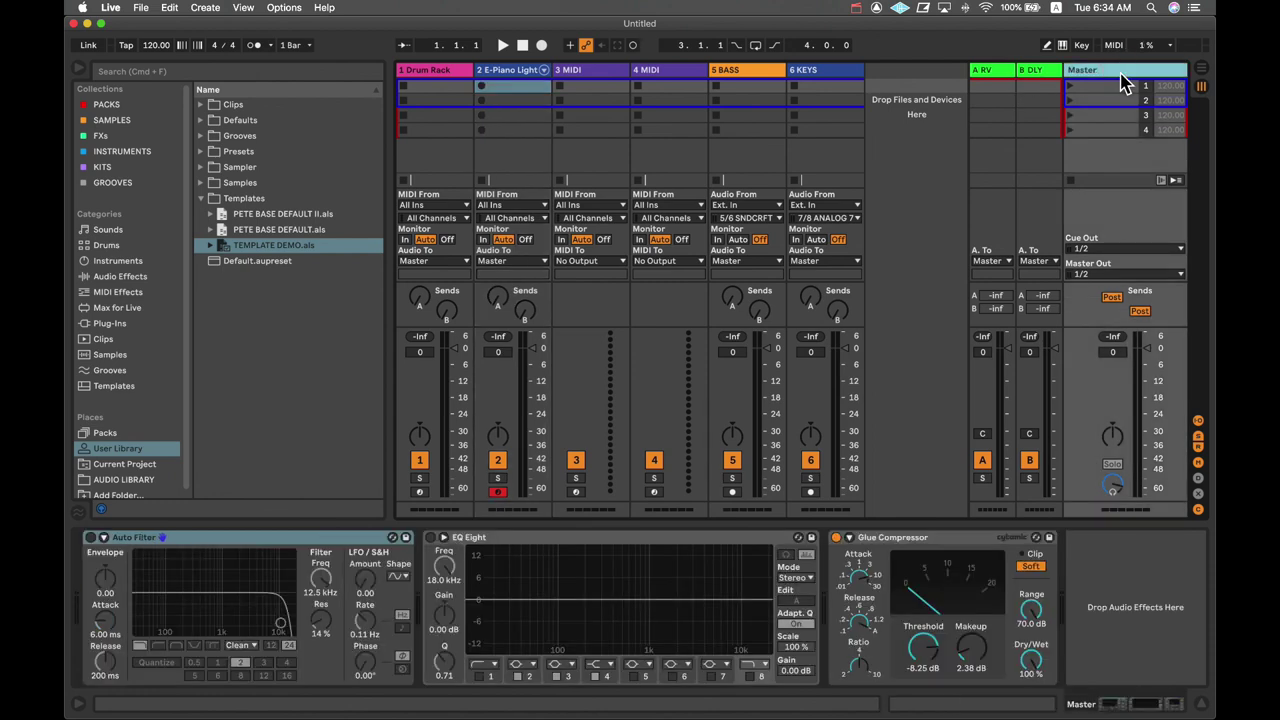